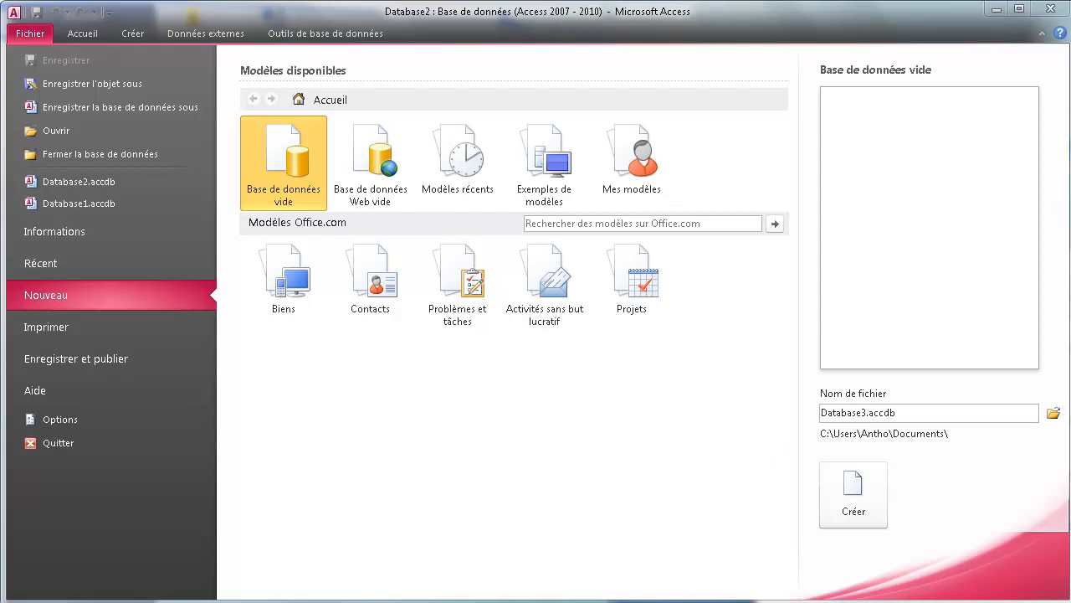
Drag the bdd.txt Notepad notes in from the screen edge so they sit over the Access window.
{"action": "left_click_drag", "start_coordinate": [1070, 226], "coordinate": [794, 167]}
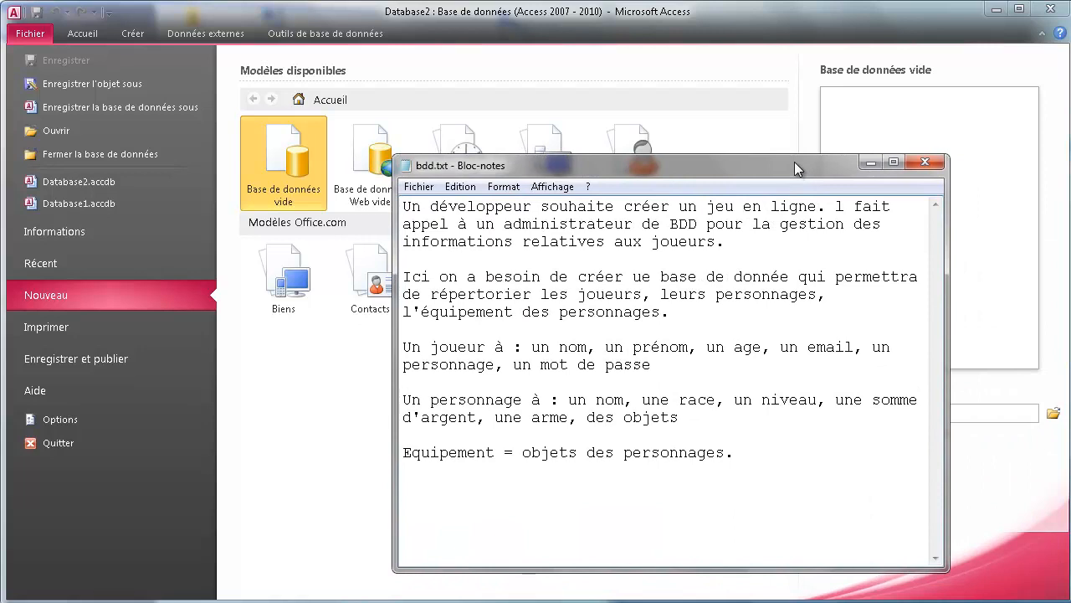
Move the bdd.txt notes higher over Access and enlarge the window slightly.
{"action": "left_click", "coordinate": [791, 154]}
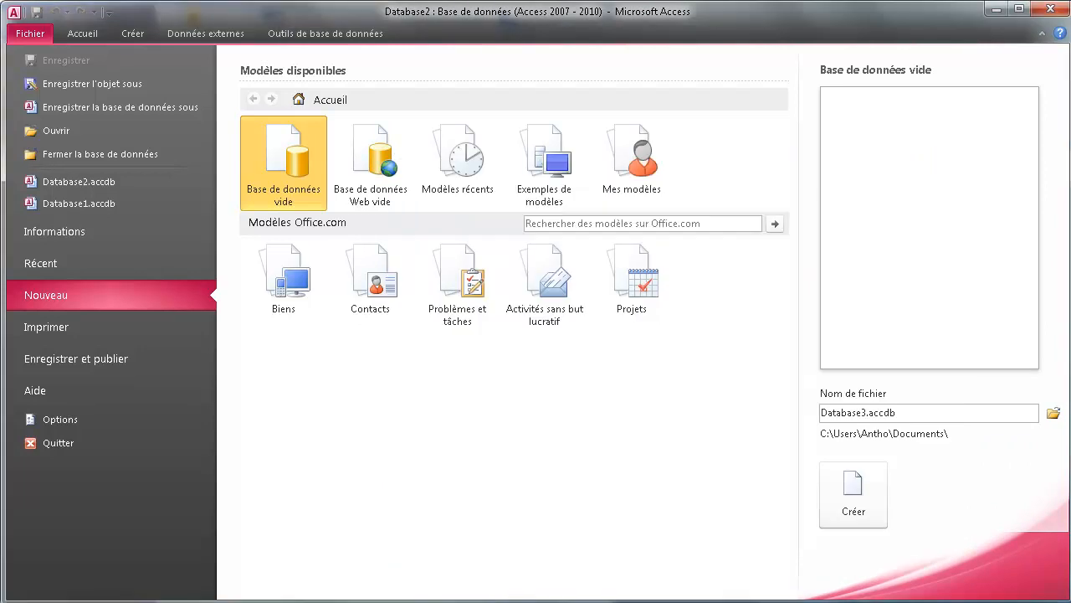
{"action": "key", "text": "alt+Tab"}
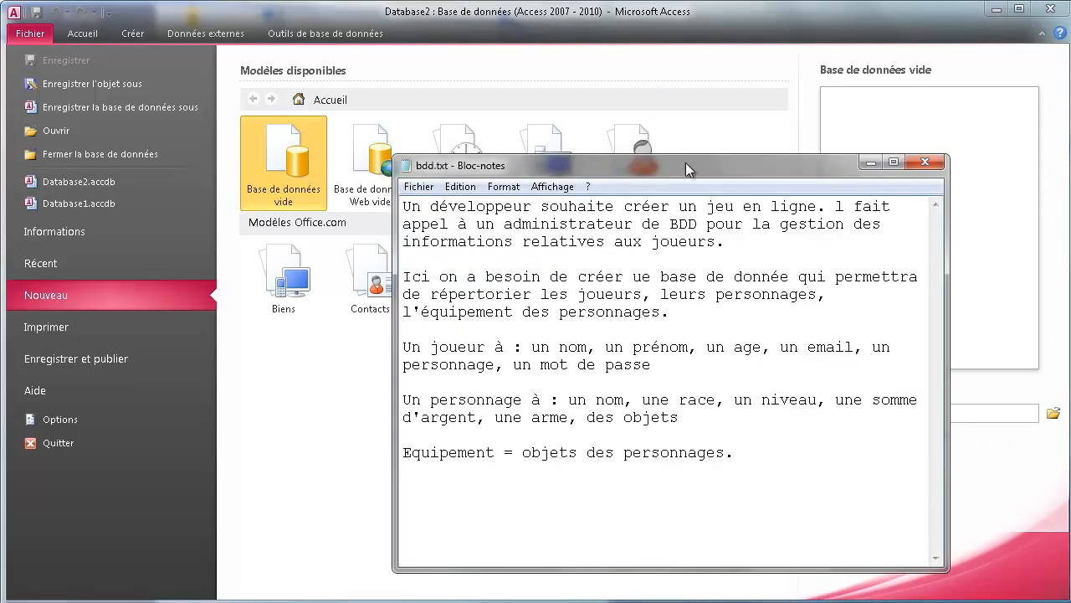
{"action": "left_click_drag", "start_coordinate": [685, 162], "coordinate": [691, 76]}
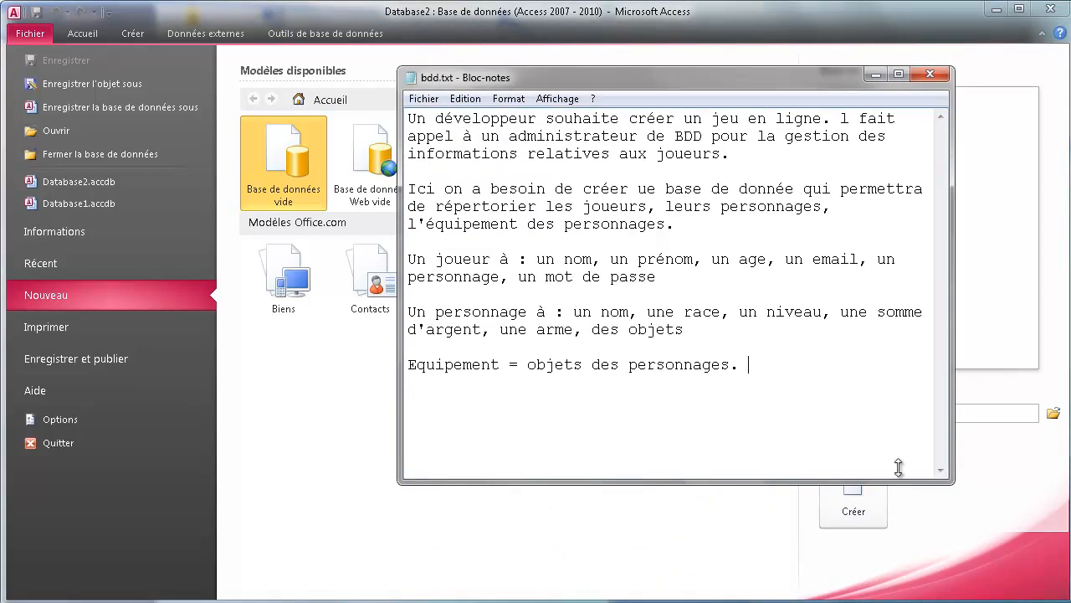
{"action": "left_click_drag", "start_coordinate": [952, 483], "coordinate": [1022, 557]}
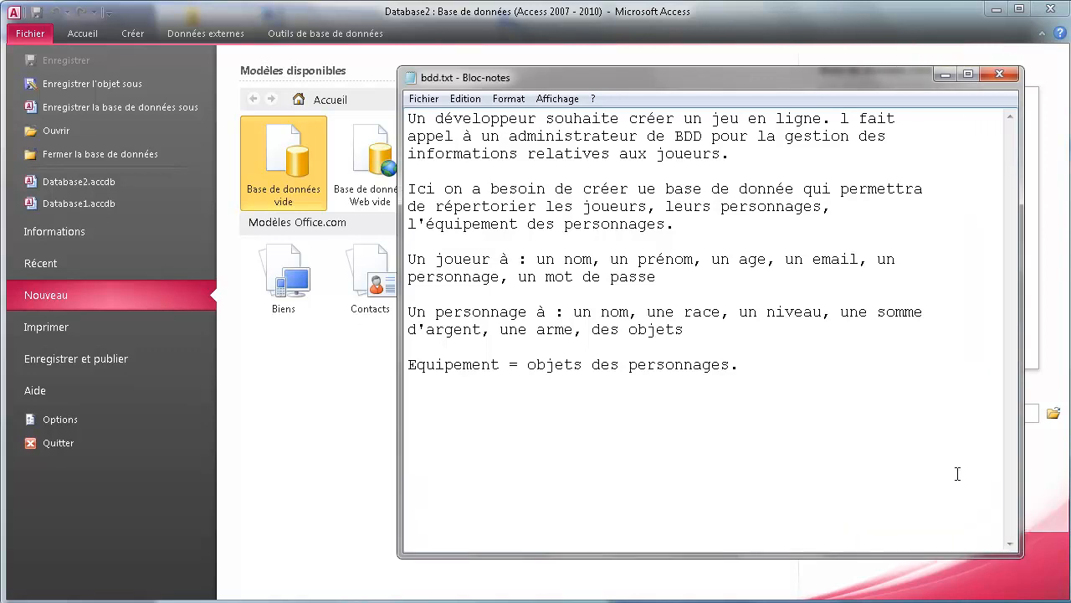
{"action": "left_click", "coordinate": [852, 368]}
Highlight joueurs, personnages, l'équipement and the list of player attributes in the notes.
{"action": "left_click_drag", "start_coordinate": [610, 207], "coordinate": [639, 208]}
{"action": "left_click_drag", "start_coordinate": [739, 208], "coordinate": [758, 208]}
{"action": "left_click_drag", "start_coordinate": [454, 224], "coordinate": [474, 224]}
{"action": "left_click_drag", "start_coordinate": [564, 259], "coordinate": [646, 283]}
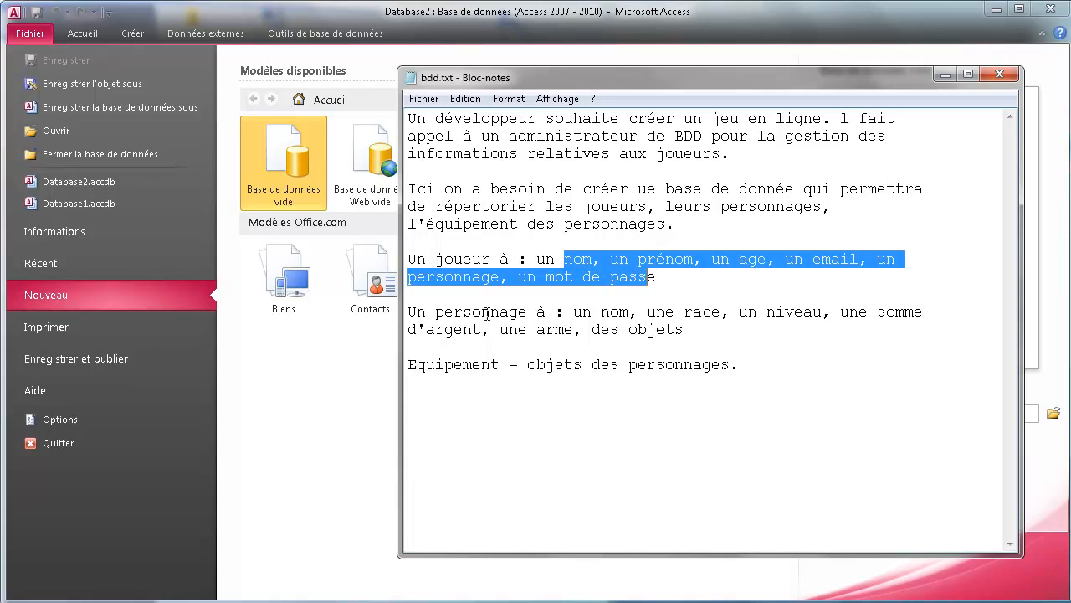
Highlight the character attributes and the Equipement line's 'objets des personnages' in the notes.
{"action": "left_click_drag", "start_coordinate": [483, 312], "coordinate": [452, 300]}
{"action": "left_click_drag", "start_coordinate": [464, 259], "coordinate": [445, 258]}
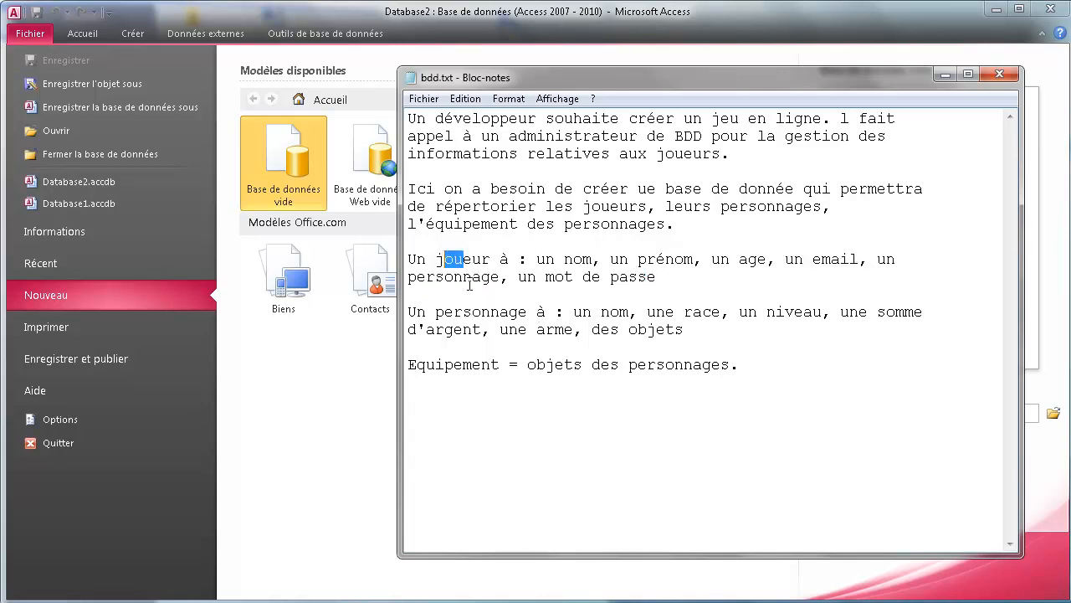
{"action": "left_click_drag", "start_coordinate": [453, 314], "coordinate": [616, 342]}
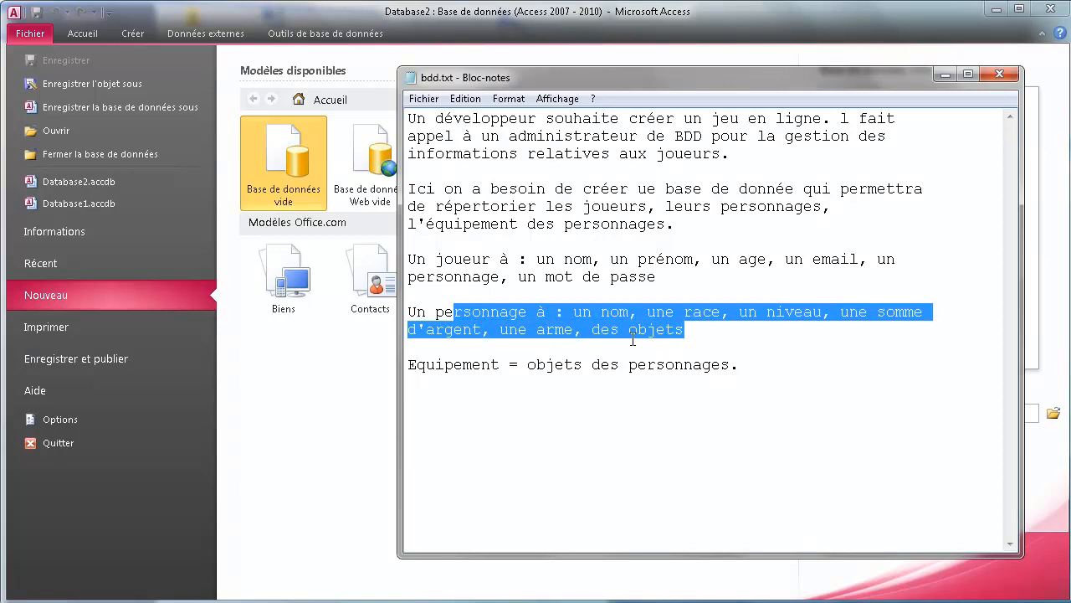
{"action": "left_click", "coordinate": [542, 417]}
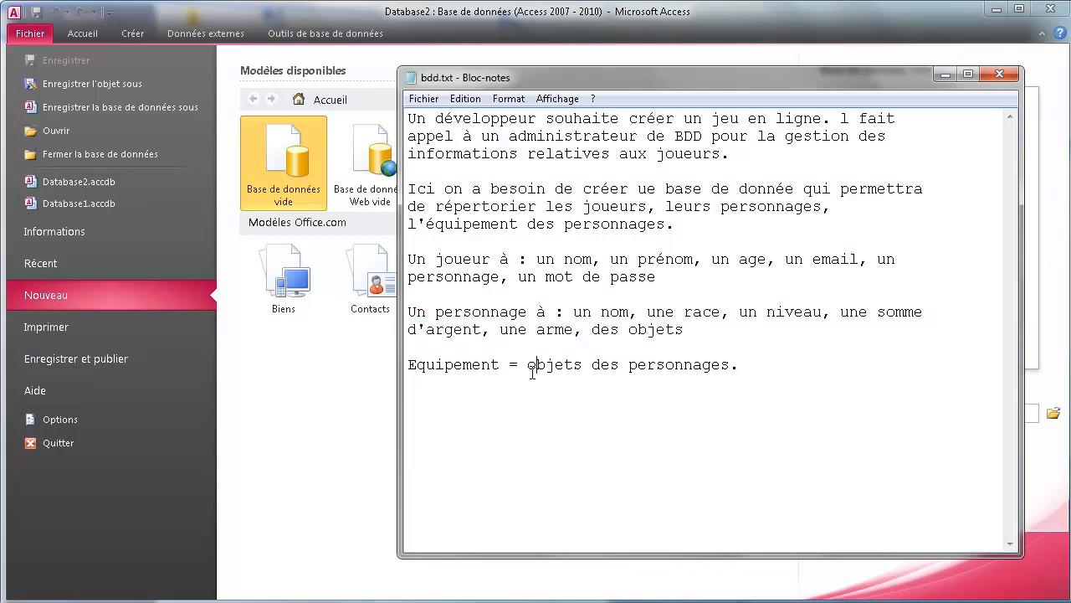
{"action": "left_click_drag", "start_coordinate": [551, 364], "coordinate": [699, 370]}
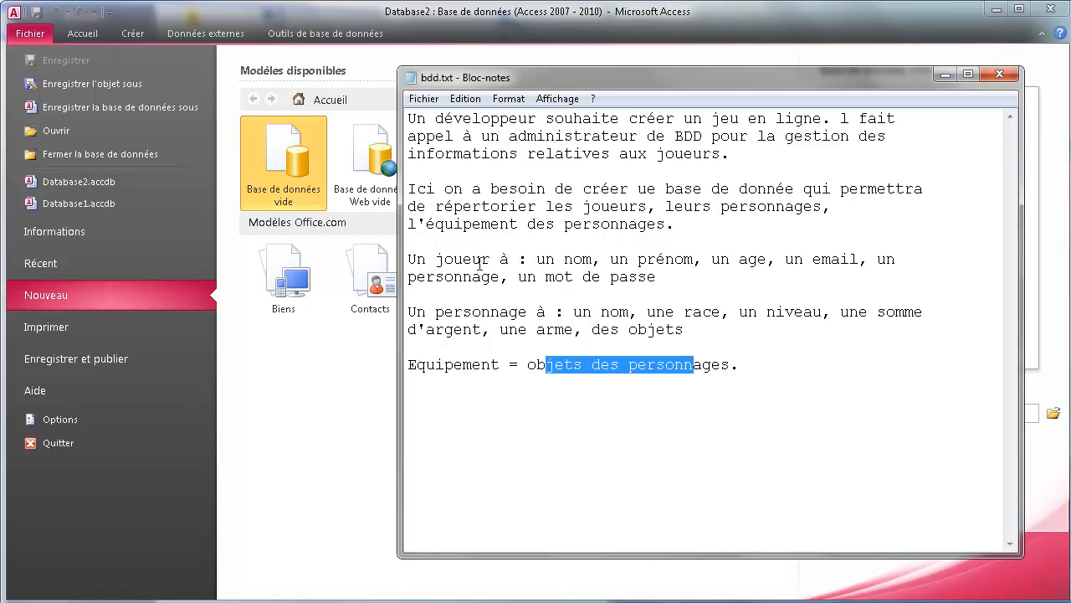
Emphasise joueur, personnage, Equipement and the nom, email and mot de passe attributes, then set the notes aside.
{"action": "left_click_drag", "start_coordinate": [428, 259], "coordinate": [482, 259]}
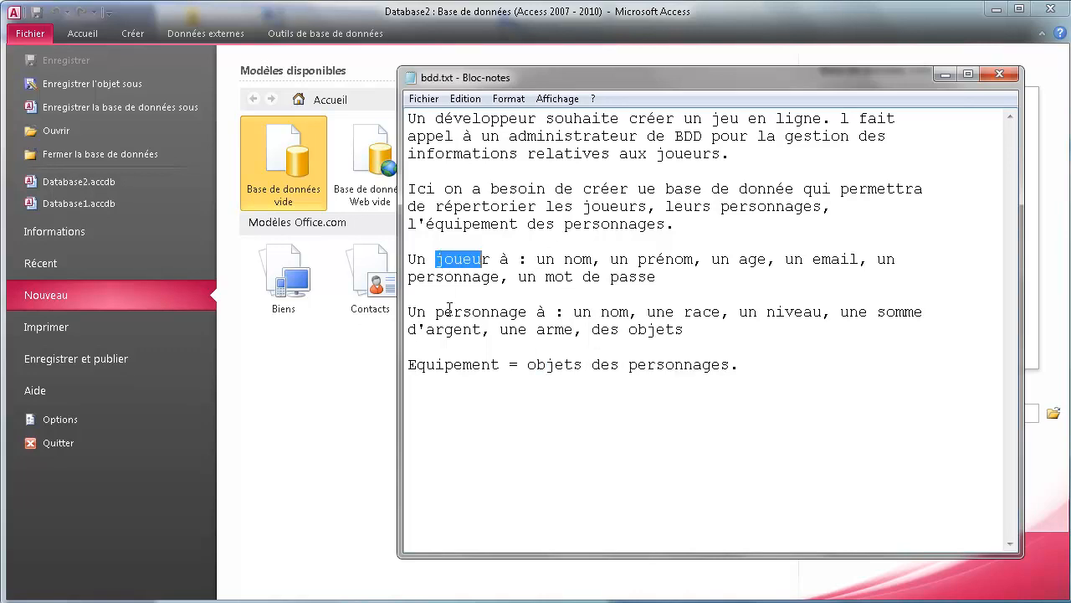
{"action": "left_click_drag", "start_coordinate": [444, 311], "coordinate": [494, 311]}
{"action": "left_click_drag", "start_coordinate": [427, 366], "coordinate": [491, 366]}
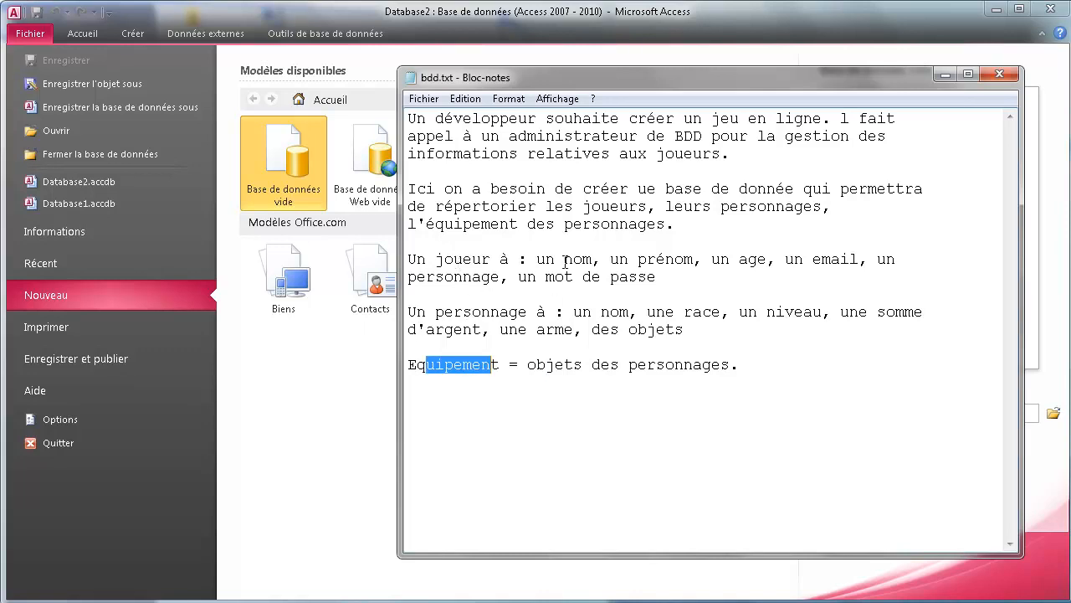
{"action": "left_click_drag", "start_coordinate": [446, 259], "coordinate": [493, 260]}
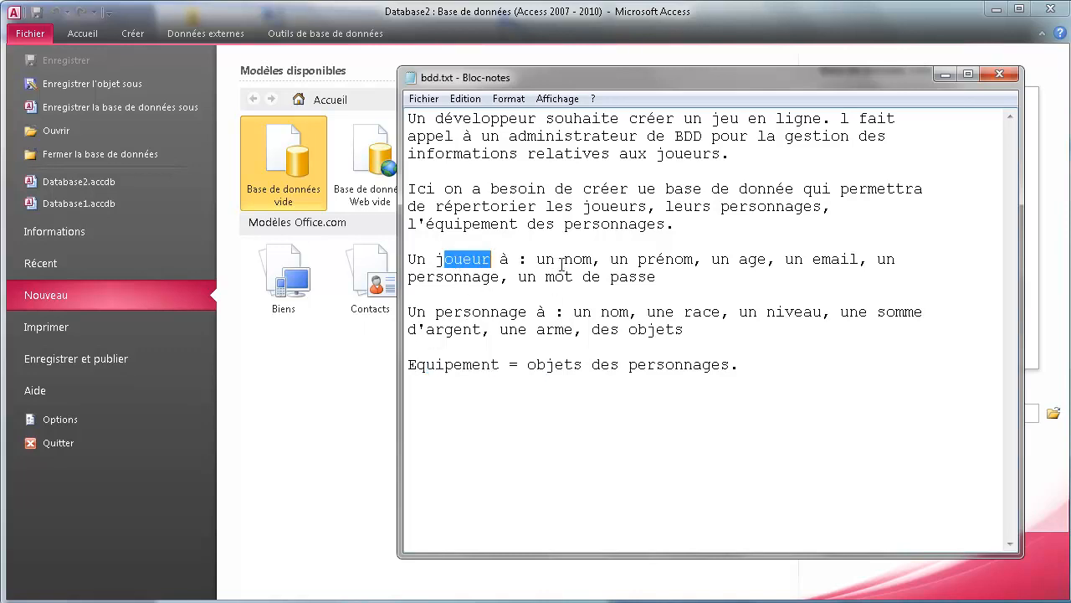
{"action": "left_click_drag", "start_coordinate": [565, 260], "coordinate": [591, 259]}
{"action": "left_click_drag", "start_coordinate": [657, 259], "coordinate": [749, 238]}
{"action": "left_click", "coordinate": [795, 251]}
{"action": "left_click_drag", "start_coordinate": [812, 260], "coordinate": [842, 260]}
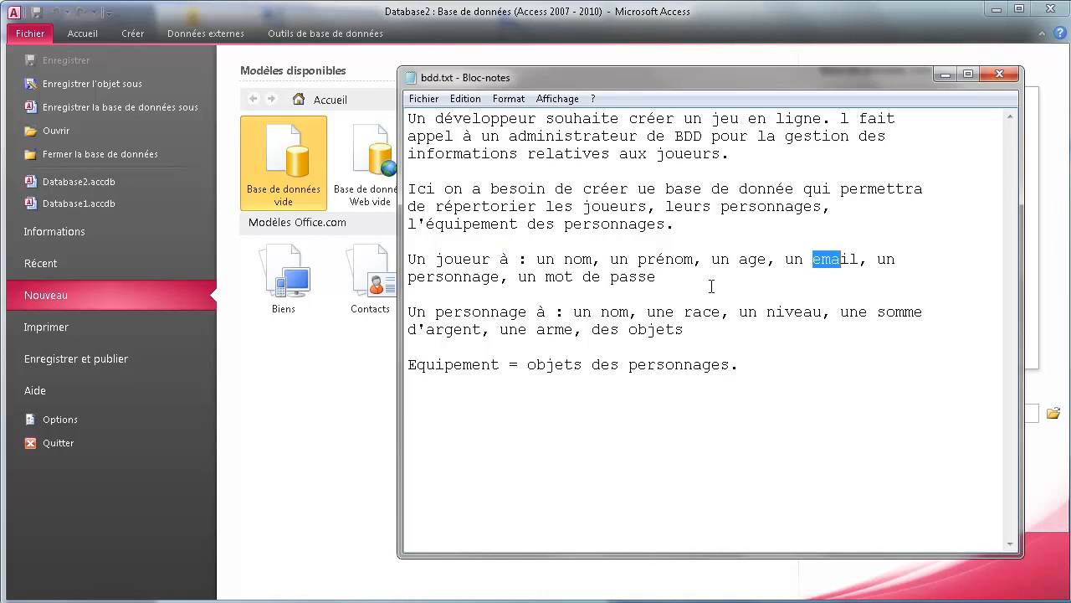
{"action": "left_click_drag", "start_coordinate": [431, 279], "coordinate": [452, 279]}
{"action": "left_click_drag", "start_coordinate": [582, 277], "coordinate": [613, 277]}
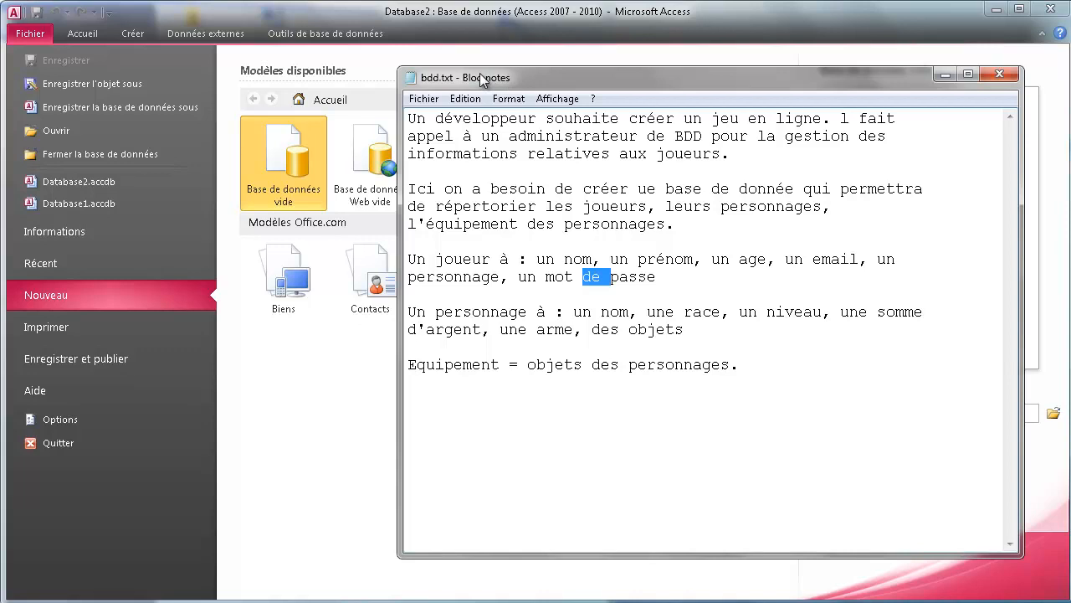
{"action": "left_click_drag", "start_coordinate": [493, 79], "coordinate": [817, 463]}
{"action": "left_click", "coordinate": [444, 416]}
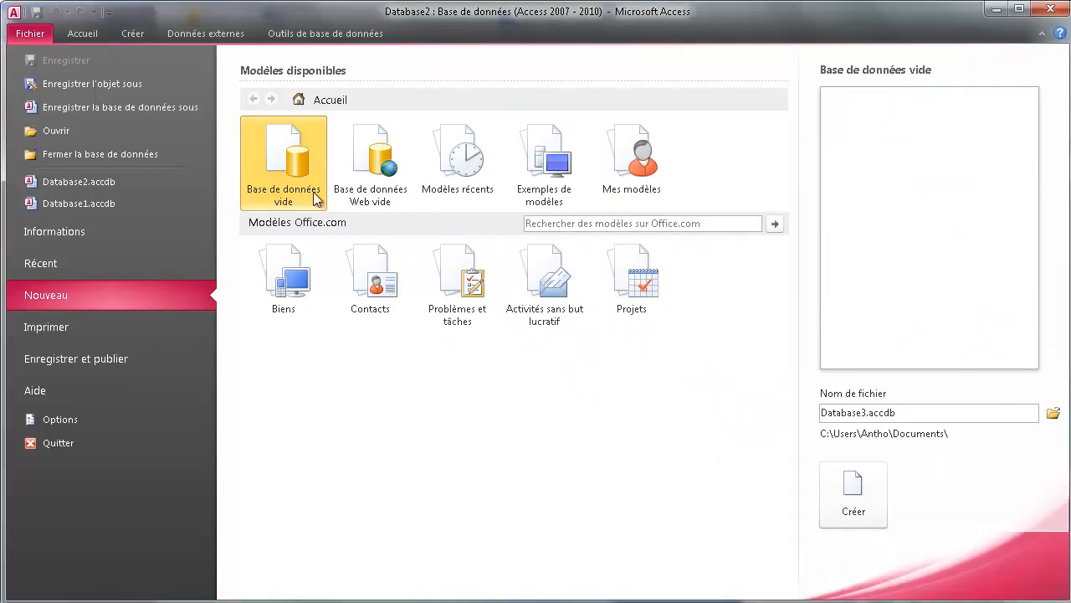
Create a blank database, discard the default Table1, and save a new empty table as Joueur.
{"action": "double_click", "coordinate": [301, 174]}
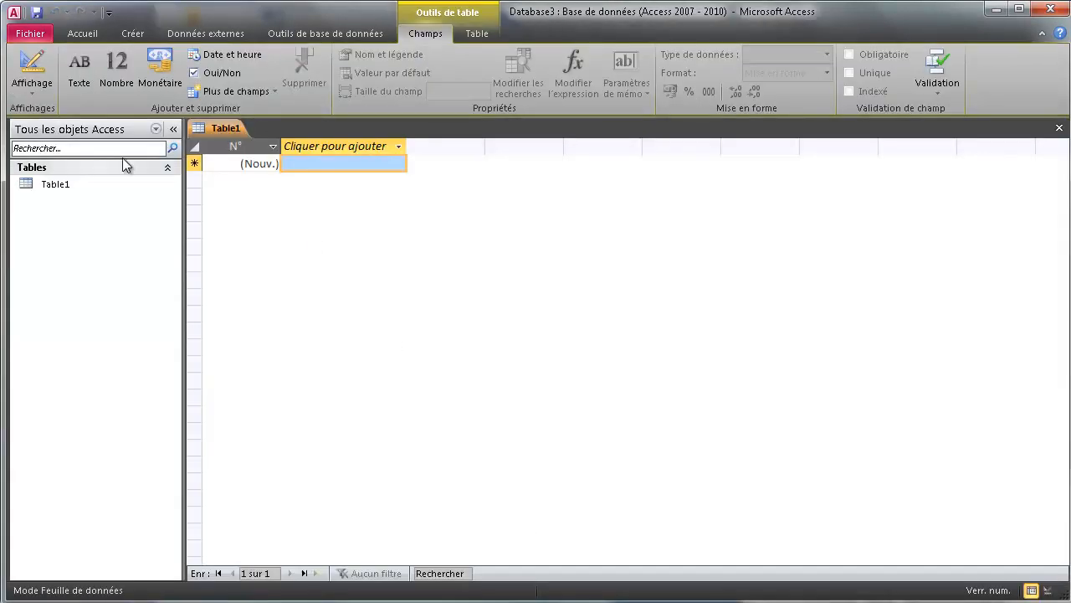
{"action": "right_click", "coordinate": [204, 129]}
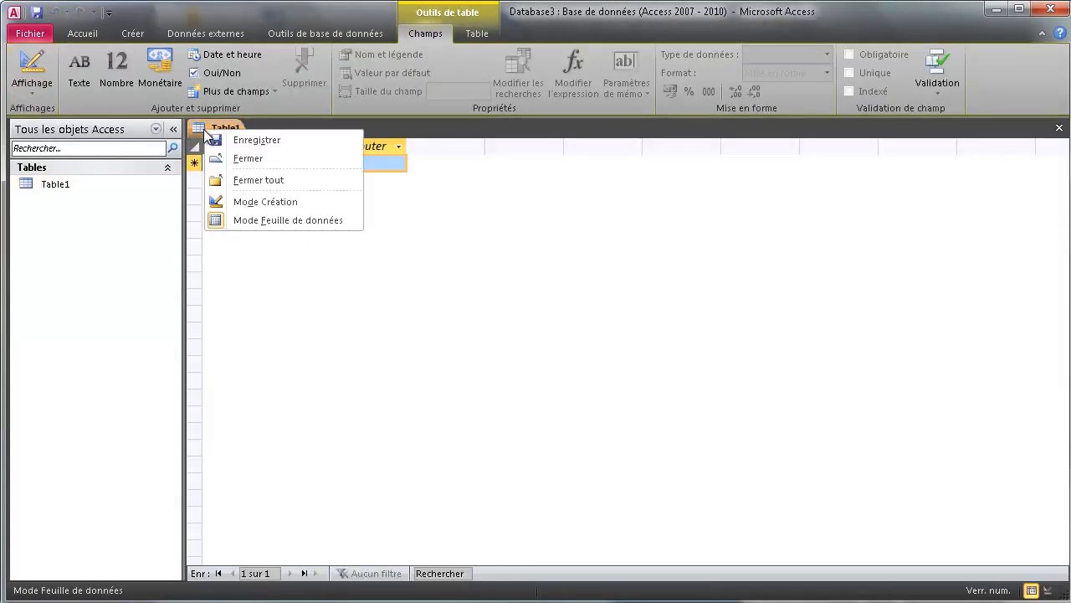
{"action": "left_click", "coordinate": [222, 158]}
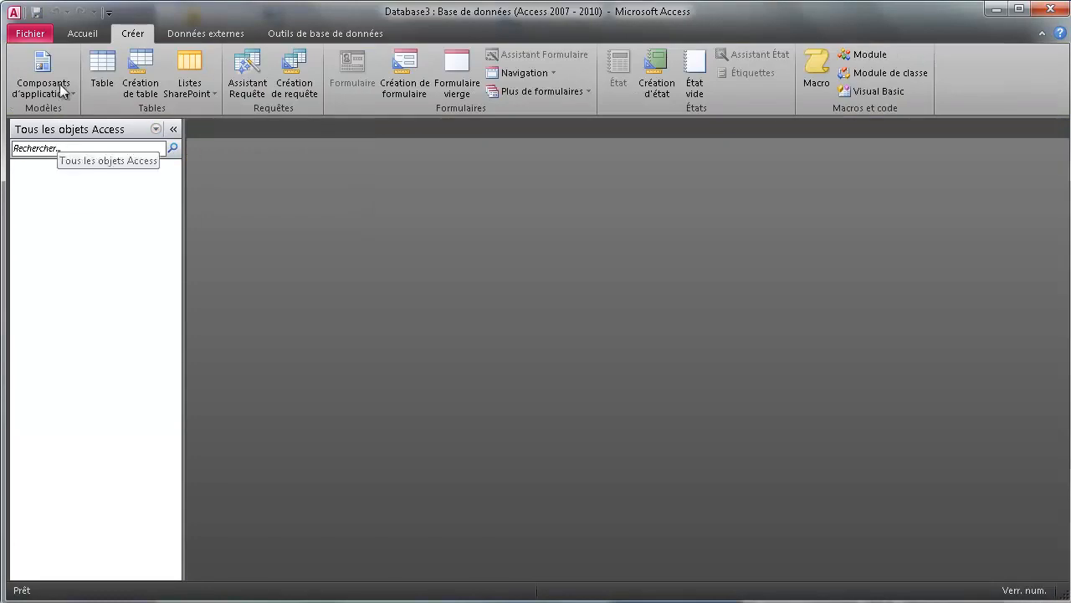
{"action": "left_click", "coordinate": [111, 76]}
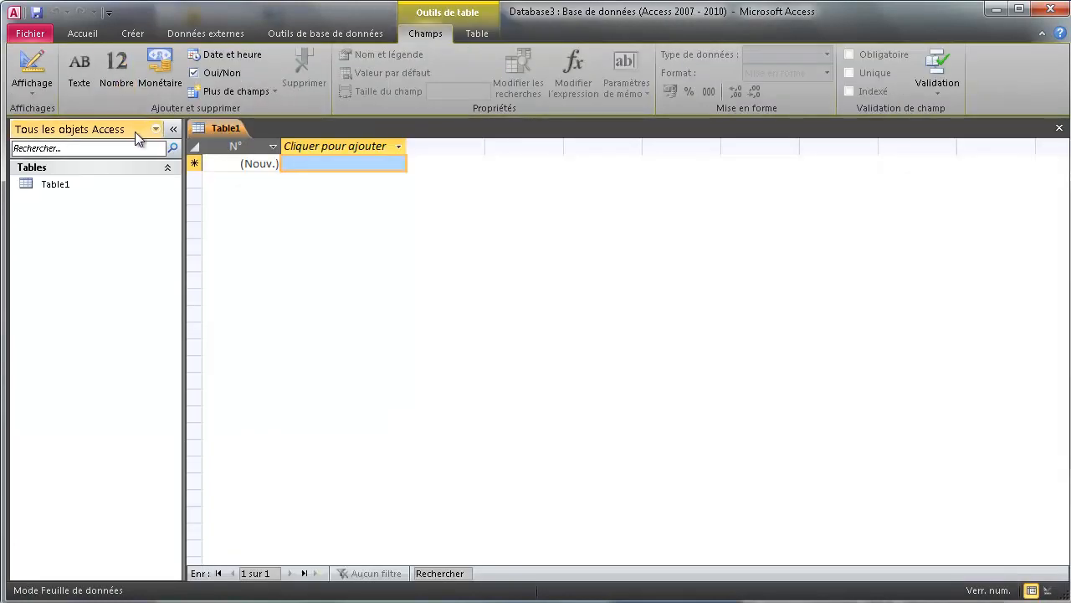
{"action": "right_click", "coordinate": [224, 128]}
{"action": "left_click", "coordinate": [259, 155]}
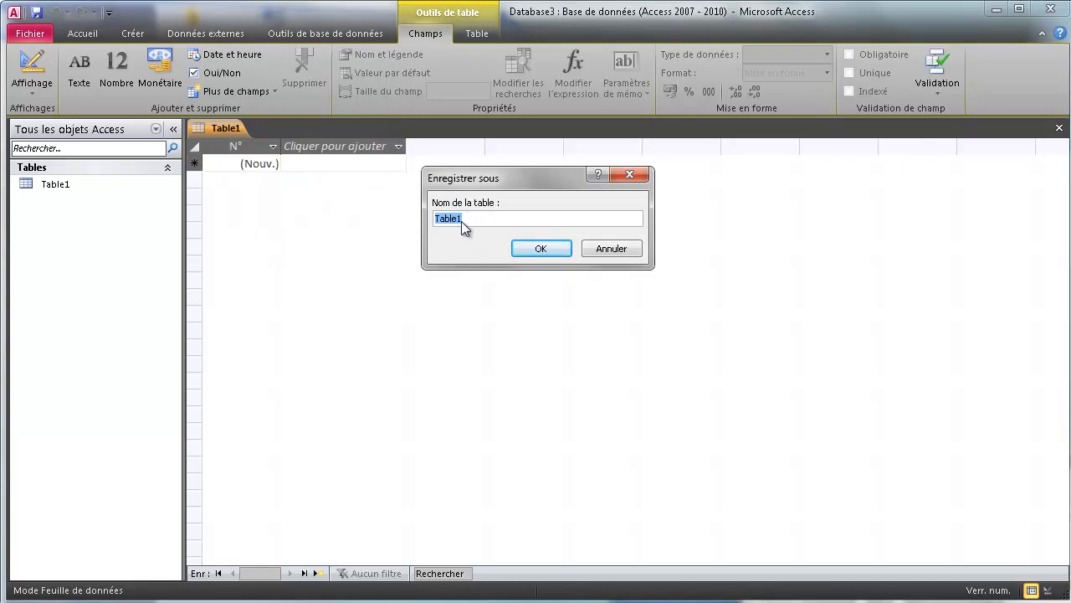
{"action": "type", "text": "Joueur"}
{"action": "left_click", "coordinate": [514, 246]}
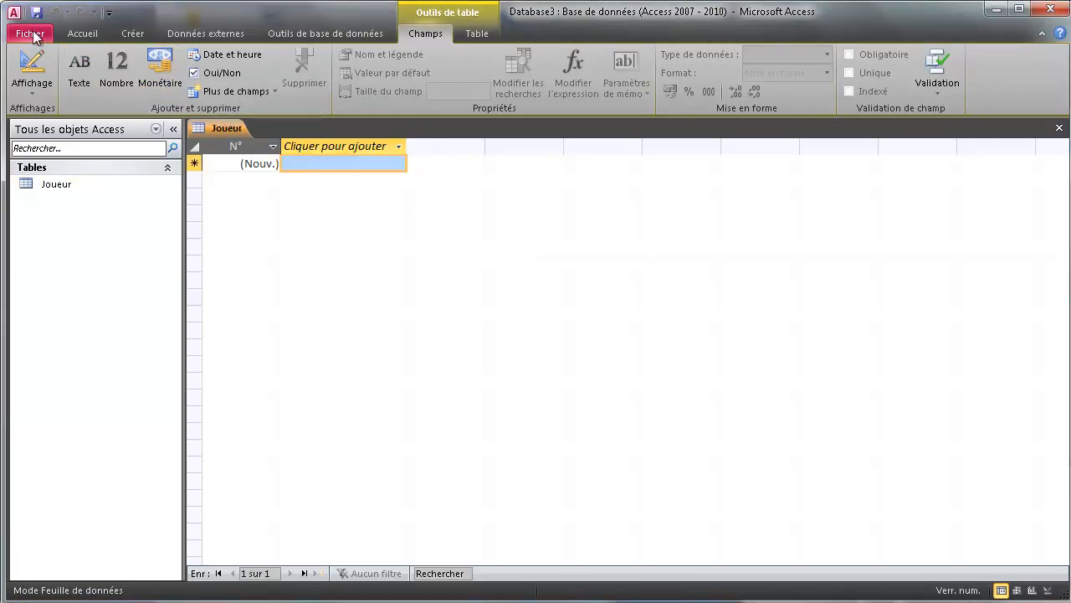
Add a second empty table and save it as Personnage.
{"action": "left_click", "coordinate": [133, 33]}
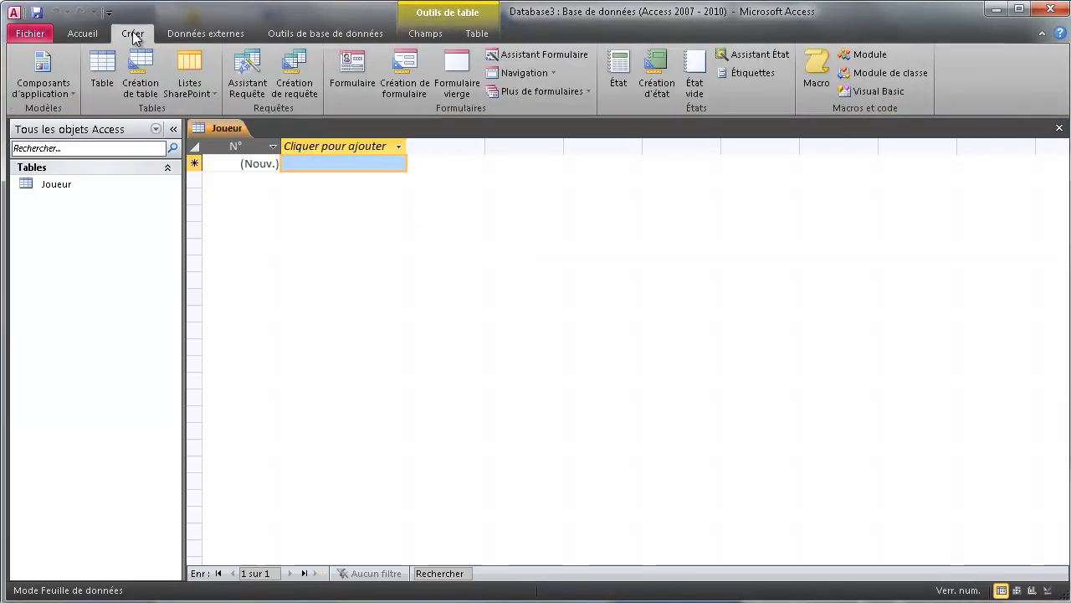
{"action": "left_click", "coordinate": [106, 75]}
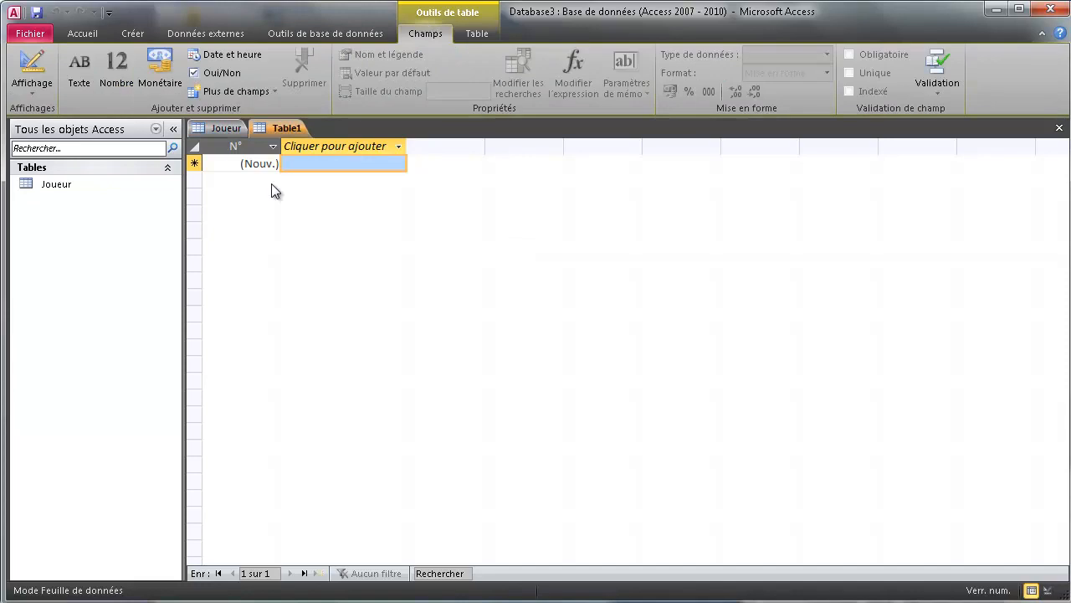
{"action": "right_click", "coordinate": [281, 128]}
{"action": "left_click", "coordinate": [326, 139]}
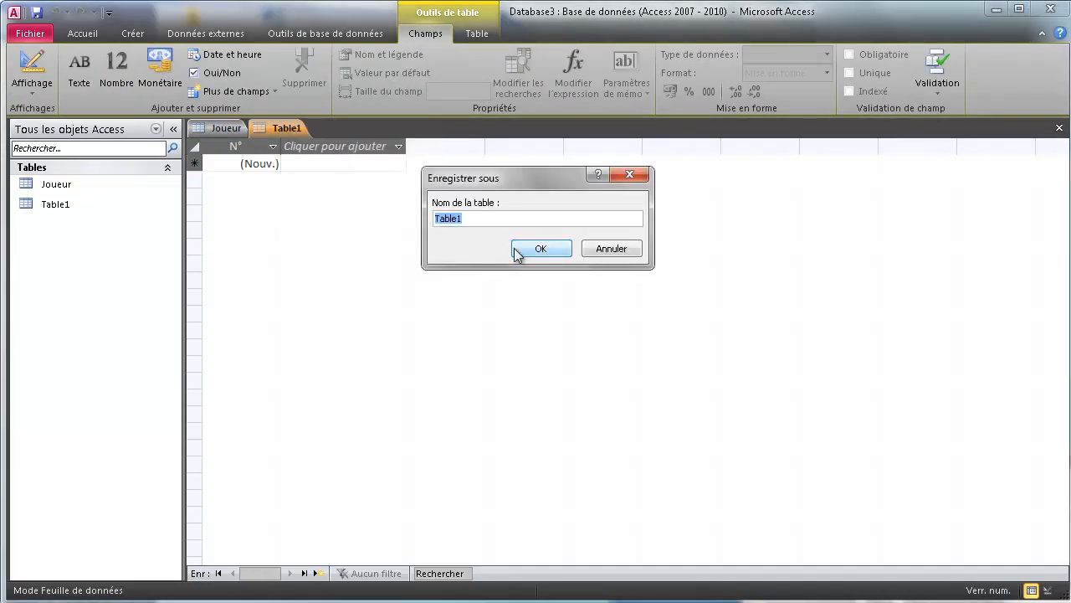
{"action": "type", "text": "Personnage"}
{"action": "left_click", "coordinate": [515, 249]}
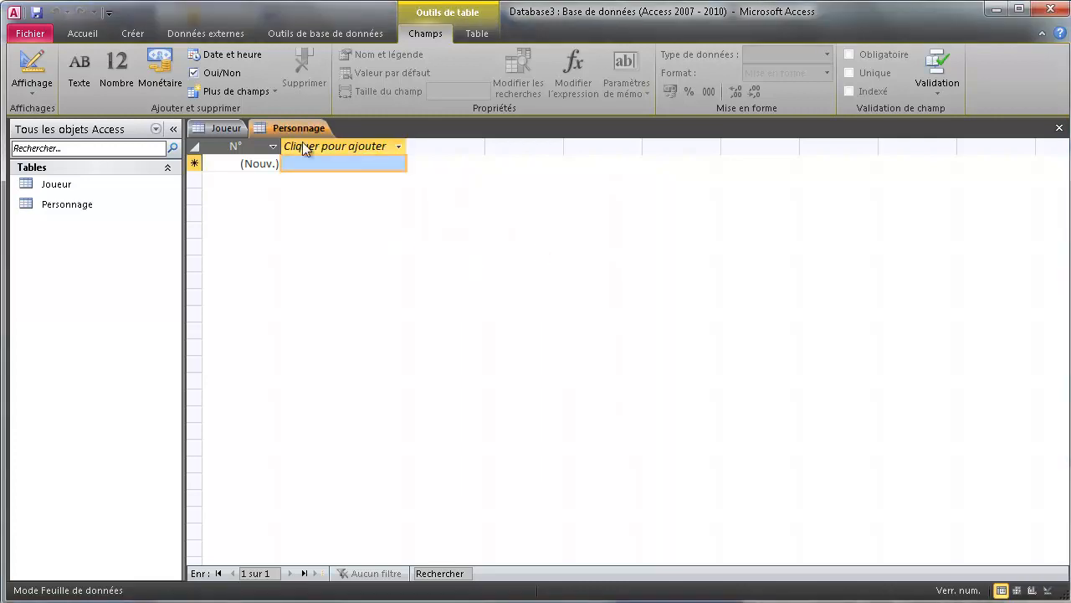
Add a third empty table saved as Equipement, then return to the Joueur table.
{"action": "left_click", "coordinate": [130, 33]}
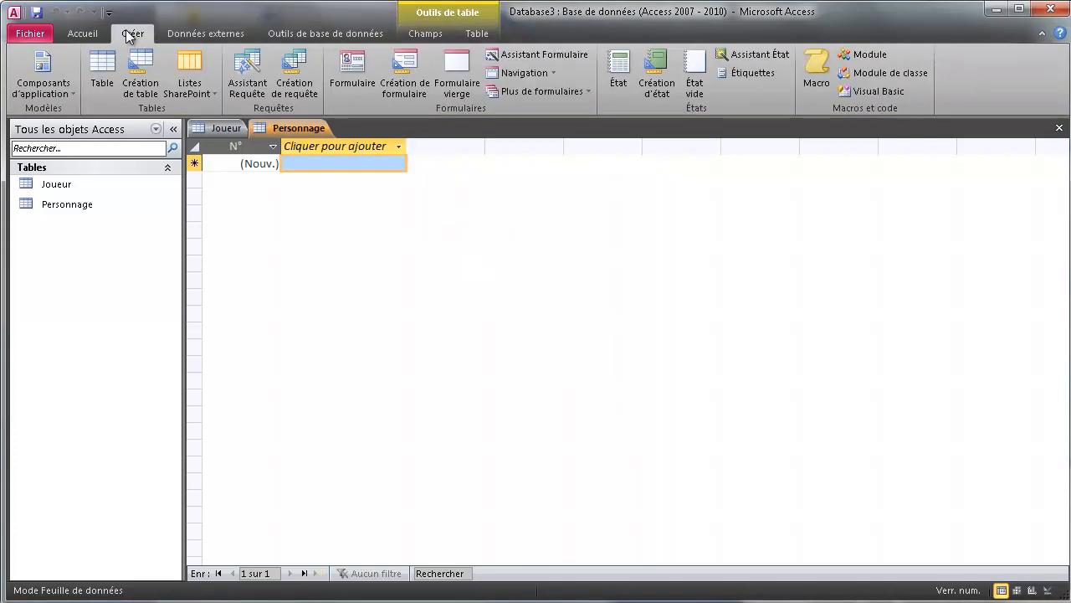
{"action": "left_click", "coordinate": [102, 71]}
{"action": "right_click", "coordinate": [361, 128]}
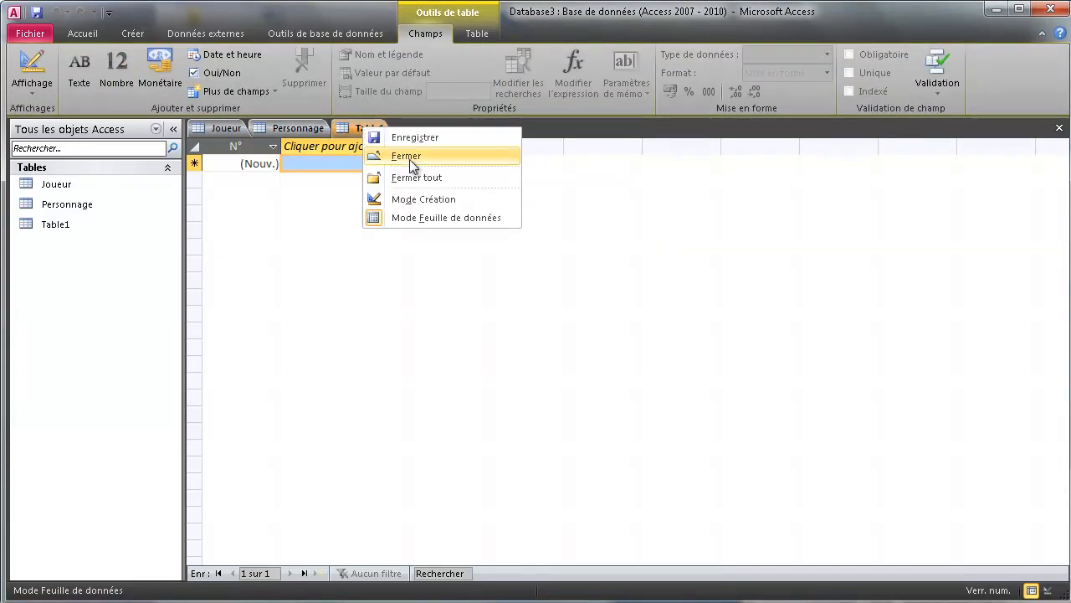
{"action": "left_click", "coordinate": [400, 137]}
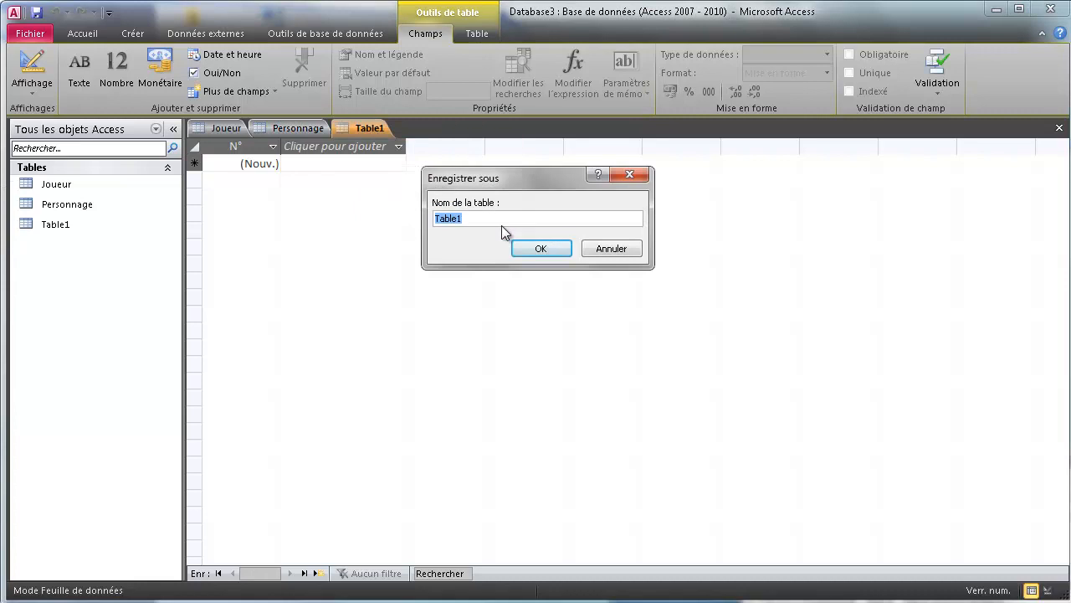
{"action": "type", "text": "Equipement"}
{"action": "left_click", "coordinate": [544, 248]}
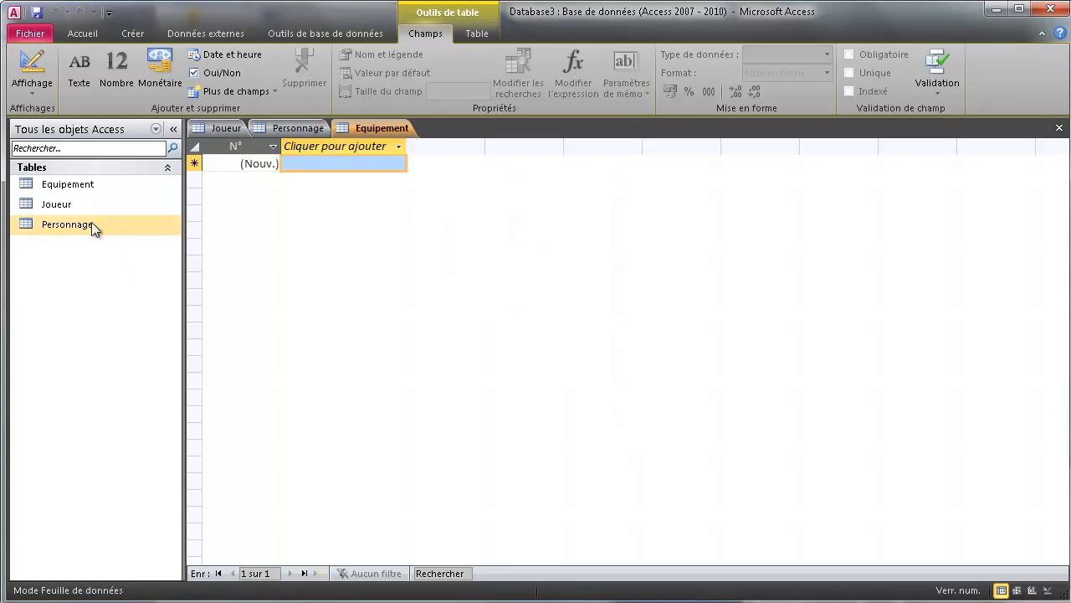
{"action": "left_click", "coordinate": [222, 130]}
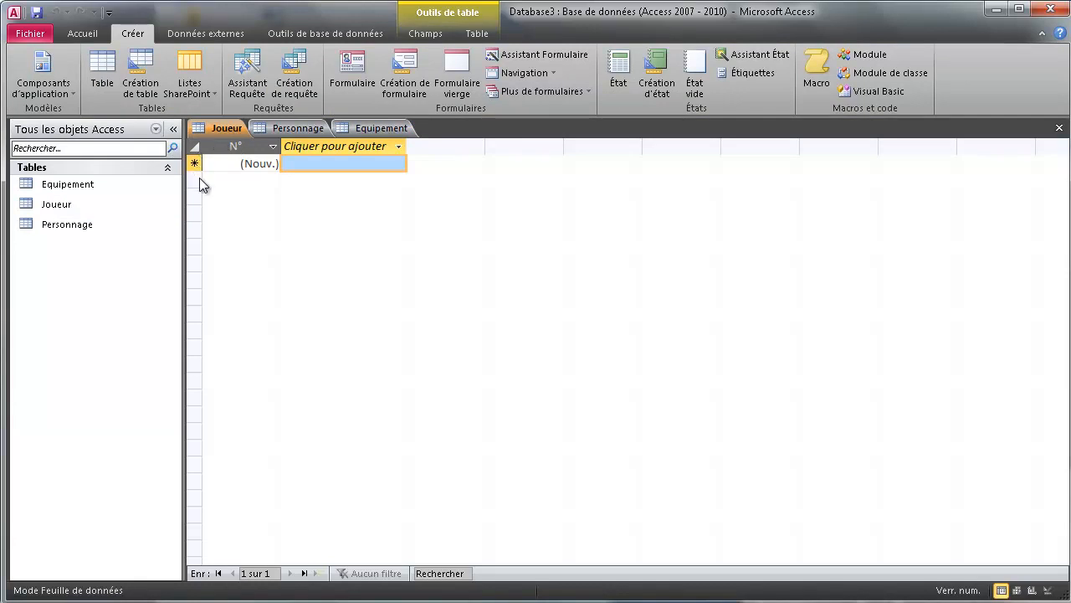
Open Joueur in design view and remove the primary key from the N° field.
{"action": "left_click", "coordinate": [1047, 590]}
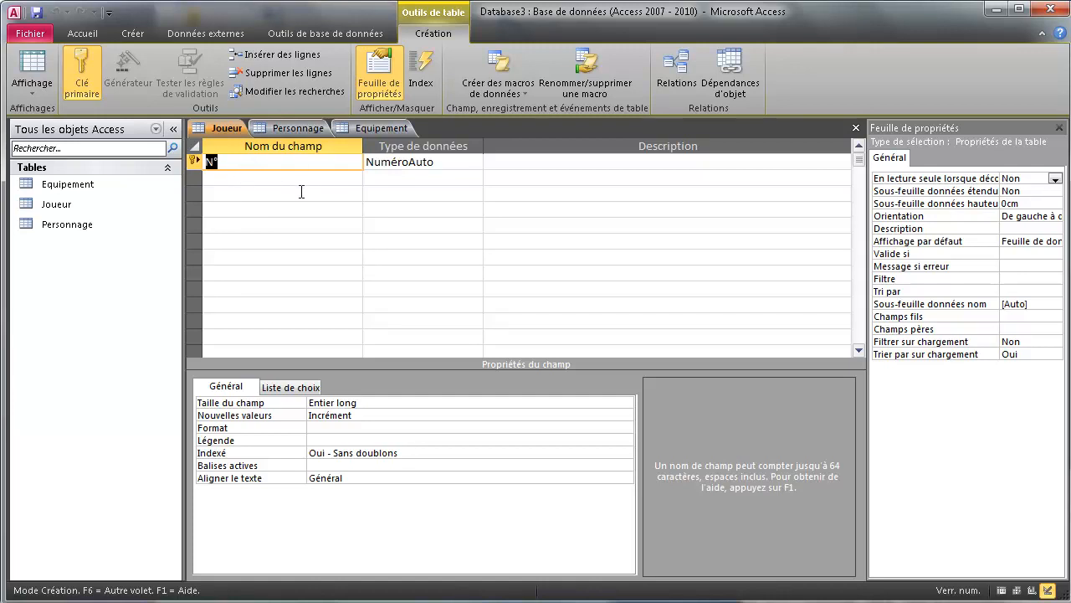
{"action": "right_click", "coordinate": [192, 166]}
{"action": "left_click", "coordinate": [241, 171]}
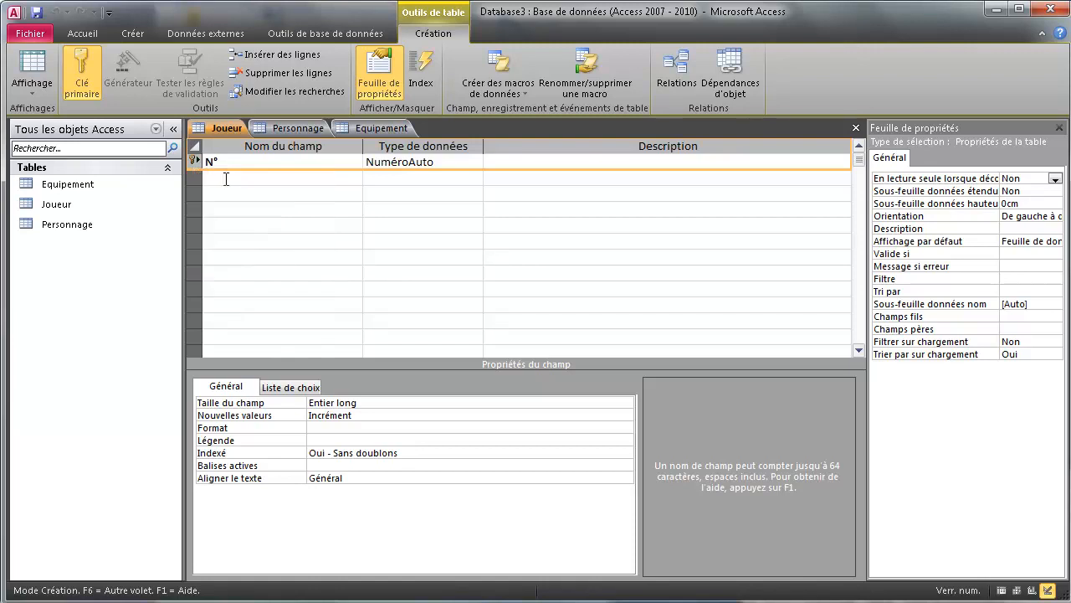
{"action": "left_click", "coordinate": [241, 168]}
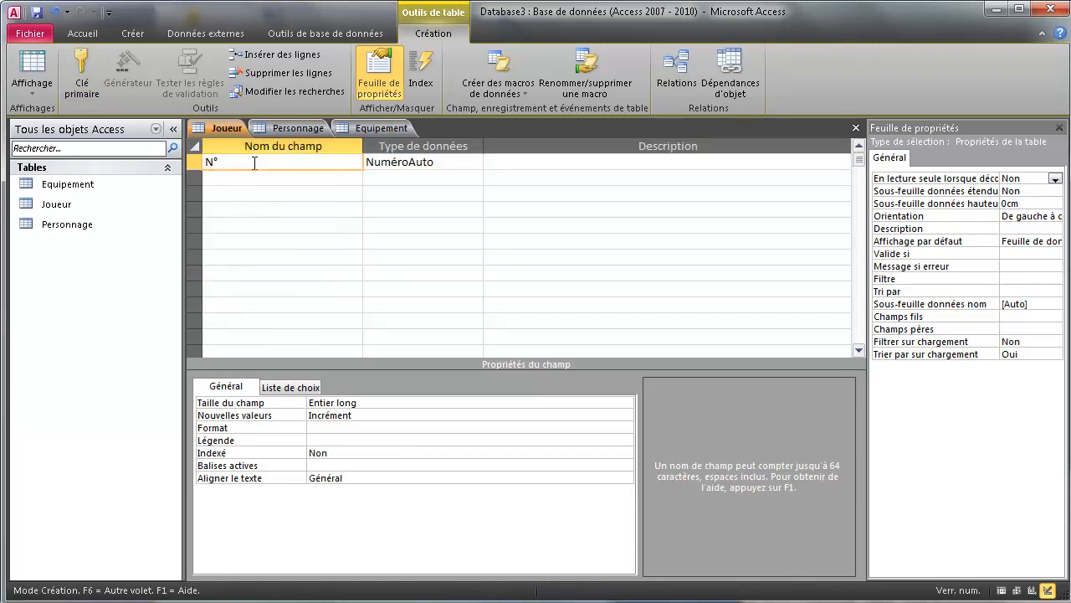
Rename N° to Nom, make it Texte with field size 60 and Null interdit Oui.
{"action": "key", "text": "BackSpace"}
{"action": "key", "text": "BackSpace"}
{"action": "type", "text": "Nom"}
{"action": "left_click", "coordinate": [468, 161]}
{"action": "left_click", "coordinate": [475, 160]}
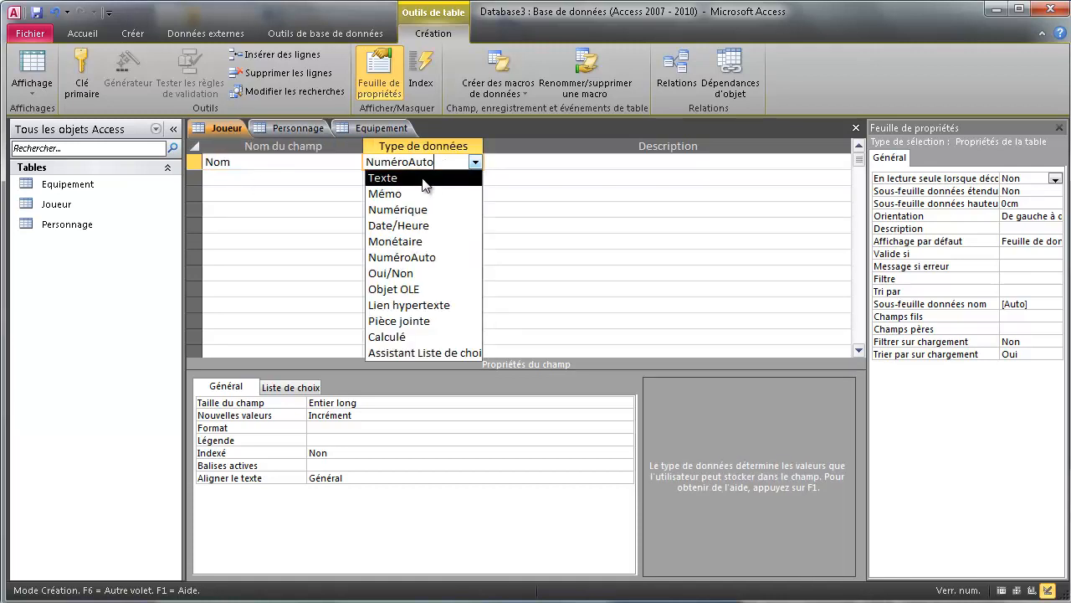
{"action": "left_click", "coordinate": [424, 176]}
{"action": "left_click", "coordinate": [280, 402]}
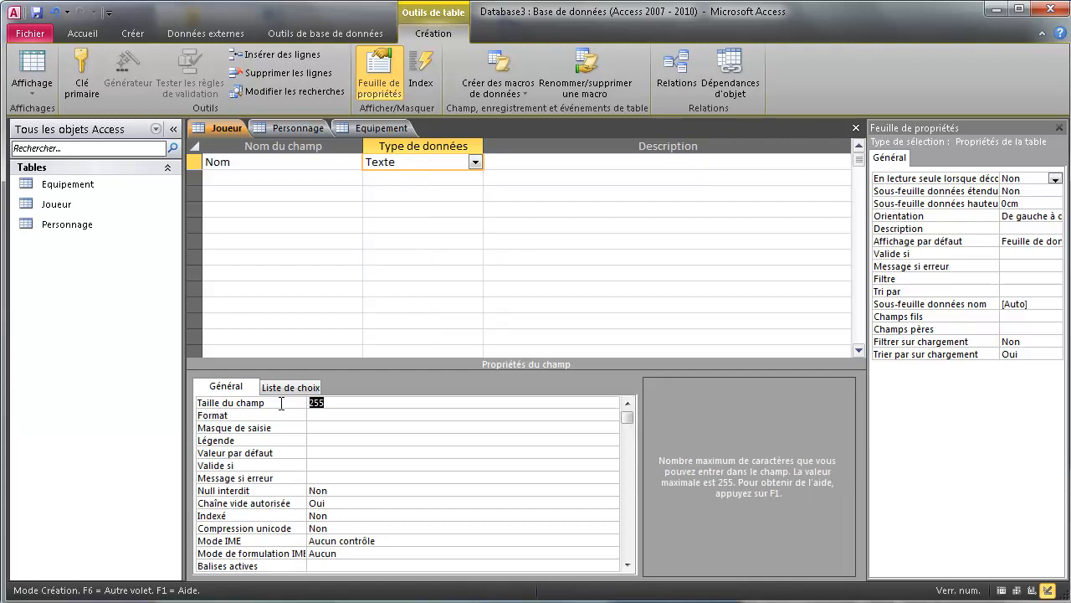
{"action": "left_click", "coordinate": [335, 491]}
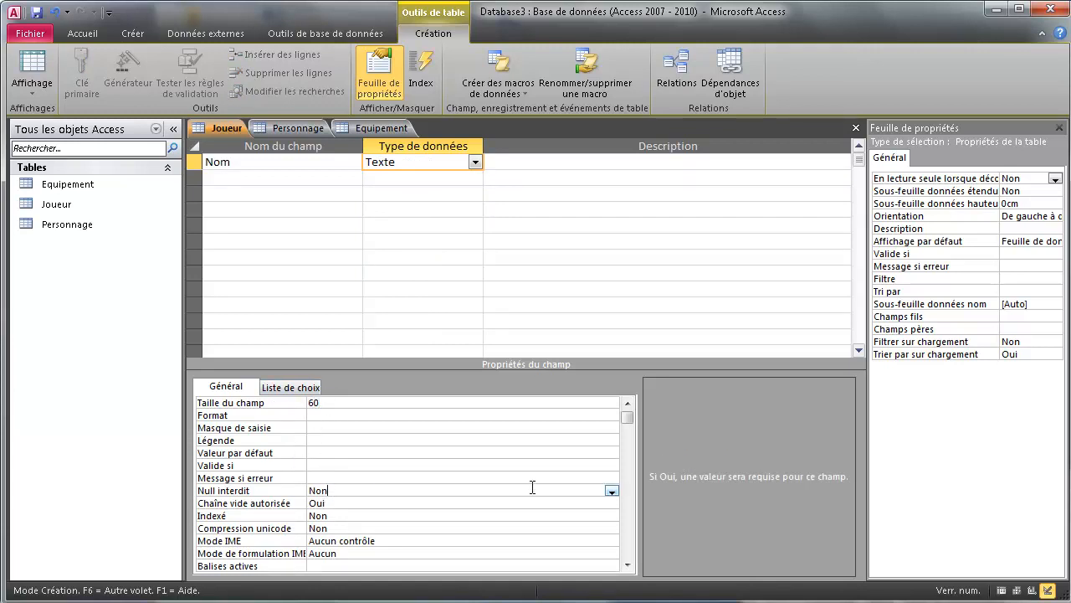
{"action": "left_click", "coordinate": [610, 492]}
{"action": "left_click", "coordinate": [362, 503]}
{"action": "left_click", "coordinate": [335, 492]}
{"action": "scroll", "coordinate": [310, 519], "scroll_direction": "down", "scroll_amount": 1}
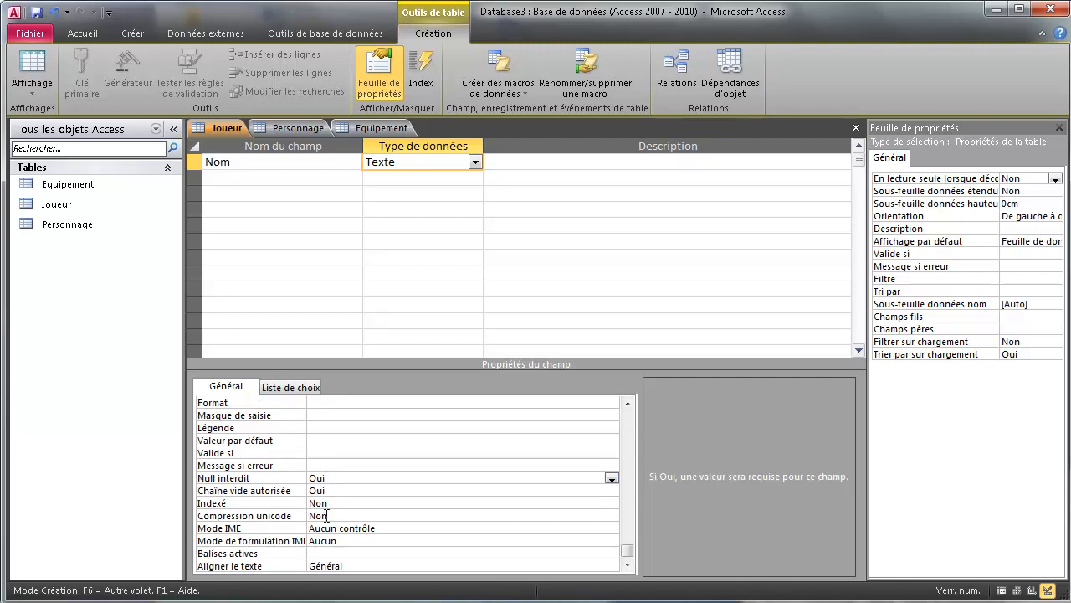
{"action": "left_click", "coordinate": [257, 178]}
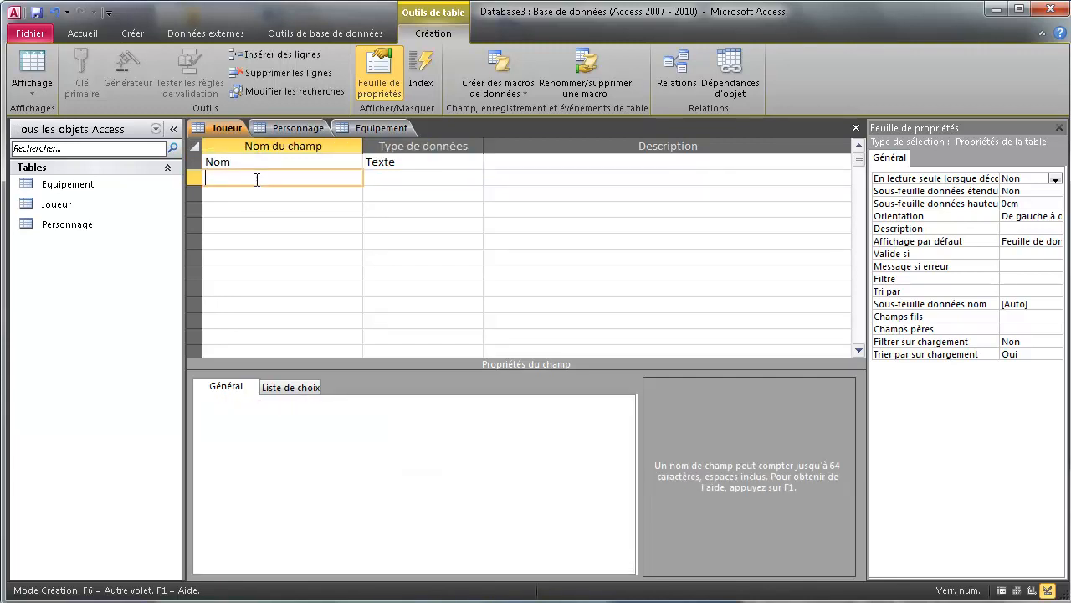
Enter Prenom as the second field name of the Joueur table.
{"action": "type", "text": "Prenom"}
{"action": "left_click", "coordinate": [253, 209]}
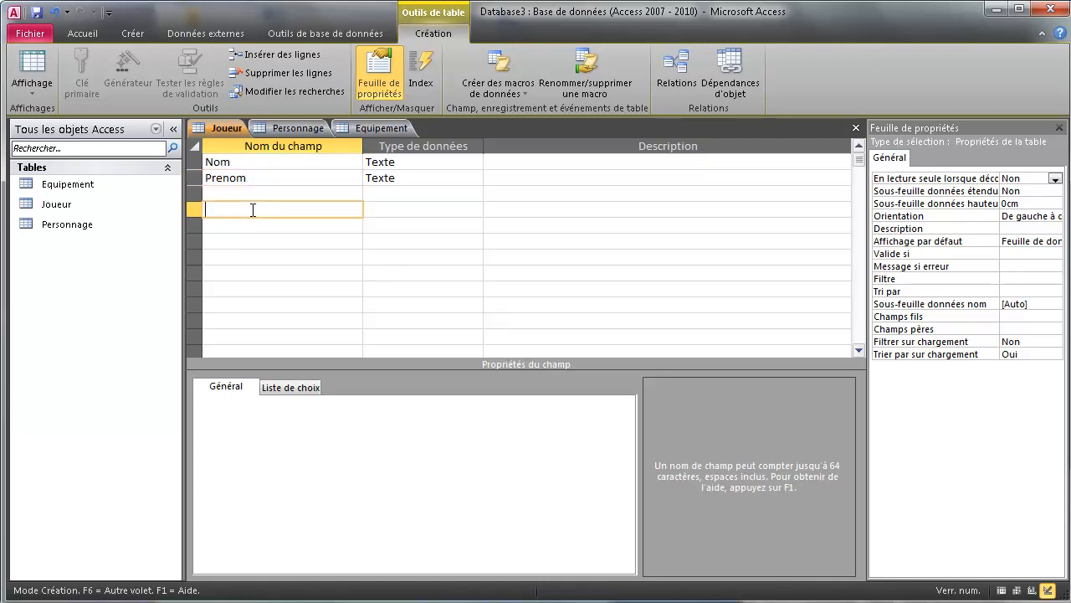
{"action": "left_click", "coordinate": [211, 161]}
{"action": "left_click_drag", "start_coordinate": [233, 162], "coordinate": [216, 162]}
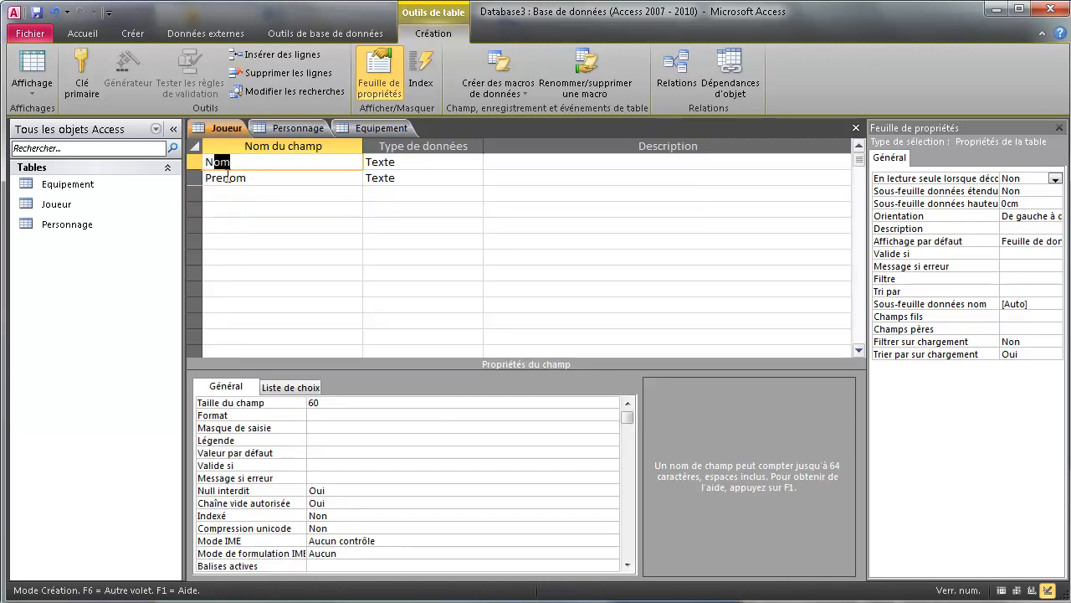
{"action": "left_click", "coordinate": [219, 177]}
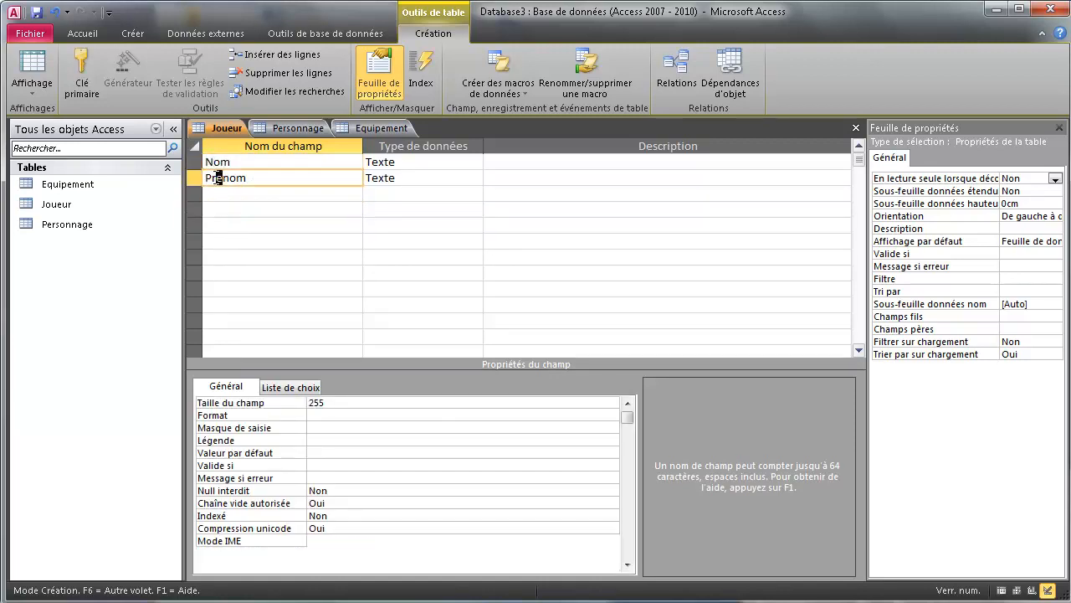
{"action": "left_click", "coordinate": [270, 183]}
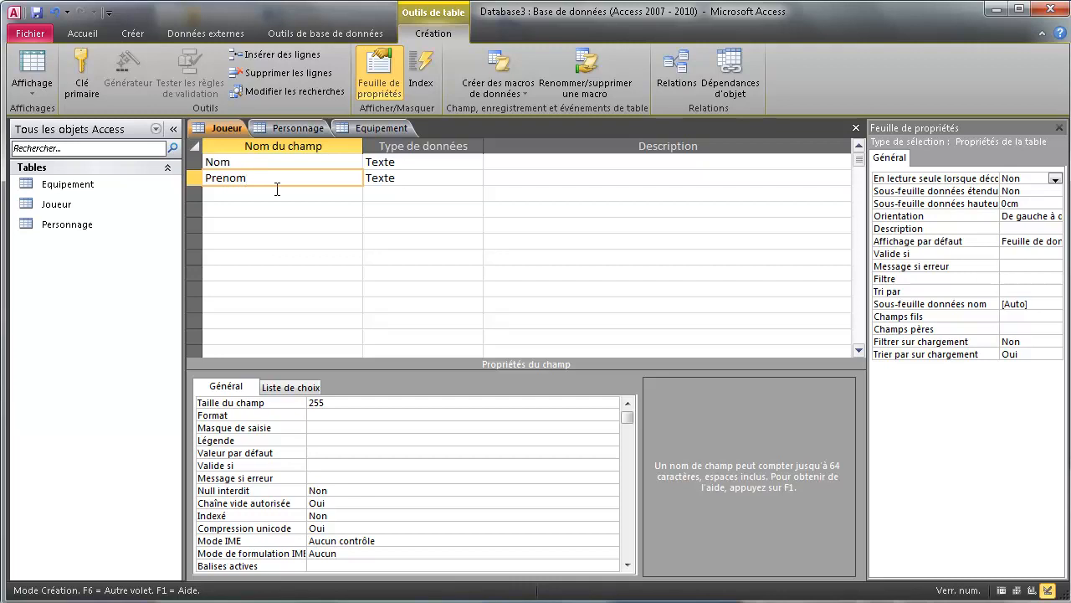
Set Prenom's field size to 60 and Null interdit to Oui.
{"action": "left_click", "coordinate": [467, 177]}
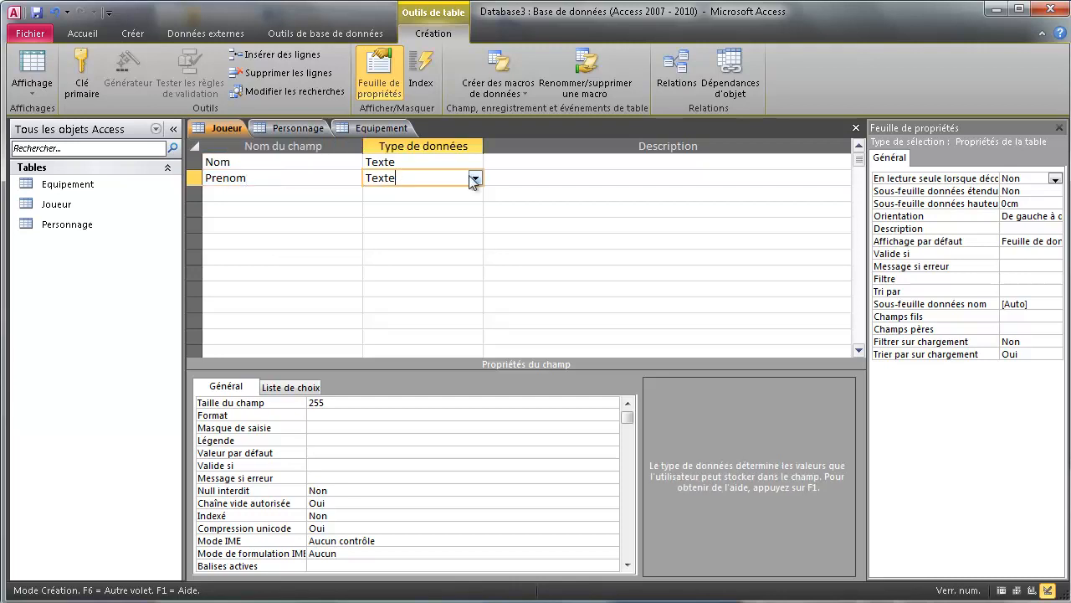
{"action": "left_click", "coordinate": [317, 403]}
{"action": "left_click", "coordinate": [282, 405]}
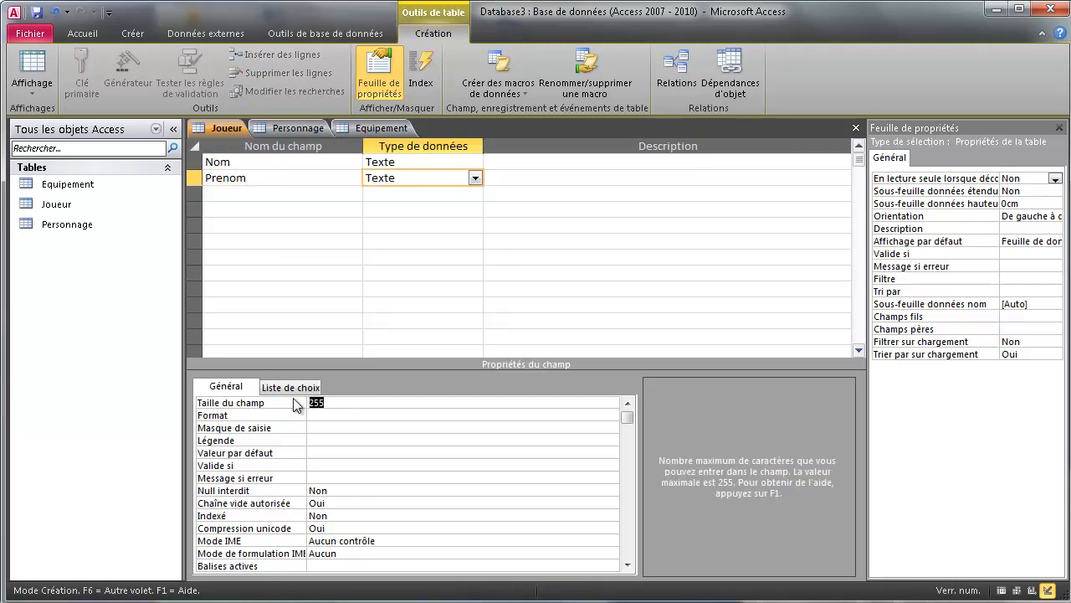
{"action": "type", "text": "60"}
{"action": "left_click", "coordinate": [340, 491]}
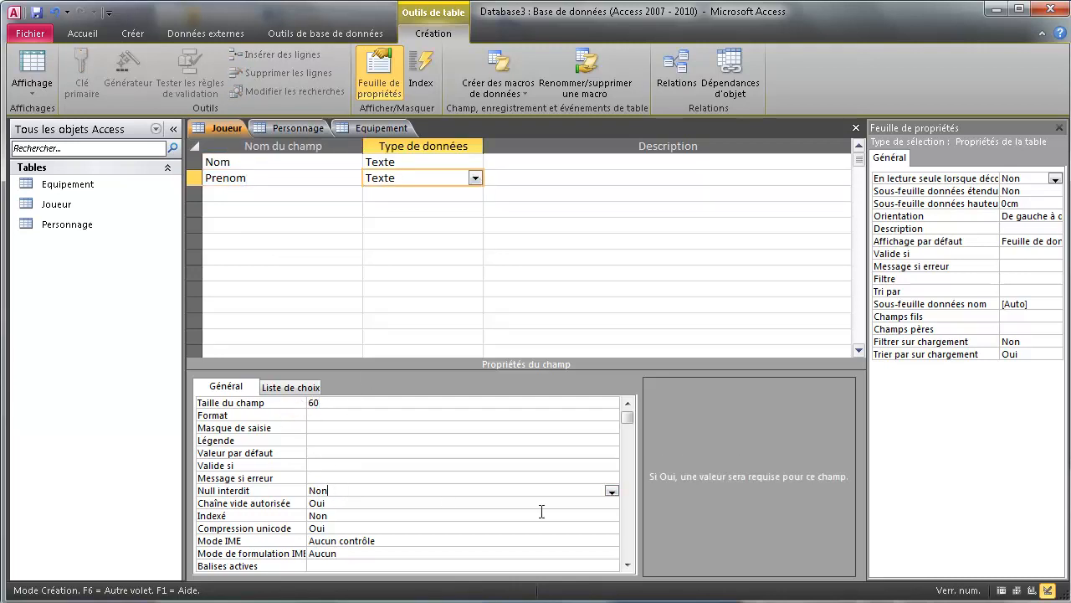
{"action": "left_click", "coordinate": [611, 490]}
{"action": "left_click", "coordinate": [370, 502]}
{"action": "left_click", "coordinate": [259, 214]}
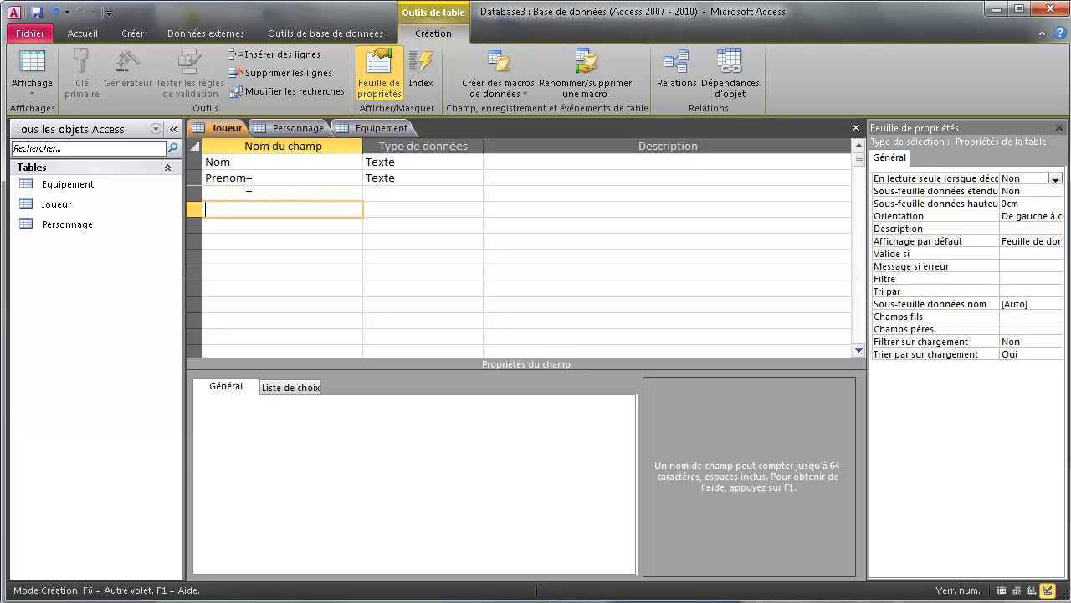
Set the Nom and Prenom rows together as Joueur's composite primary key.
{"action": "left_click", "coordinate": [194, 162]}
{"action": "left_click", "coordinate": [195, 177]}
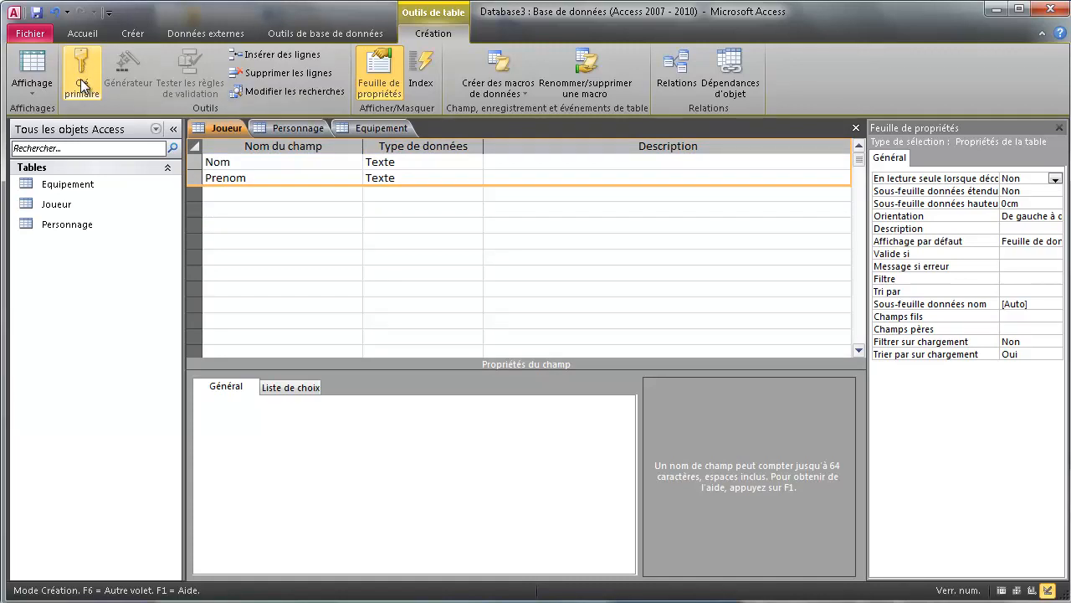
{"action": "left_click", "coordinate": [83, 84]}
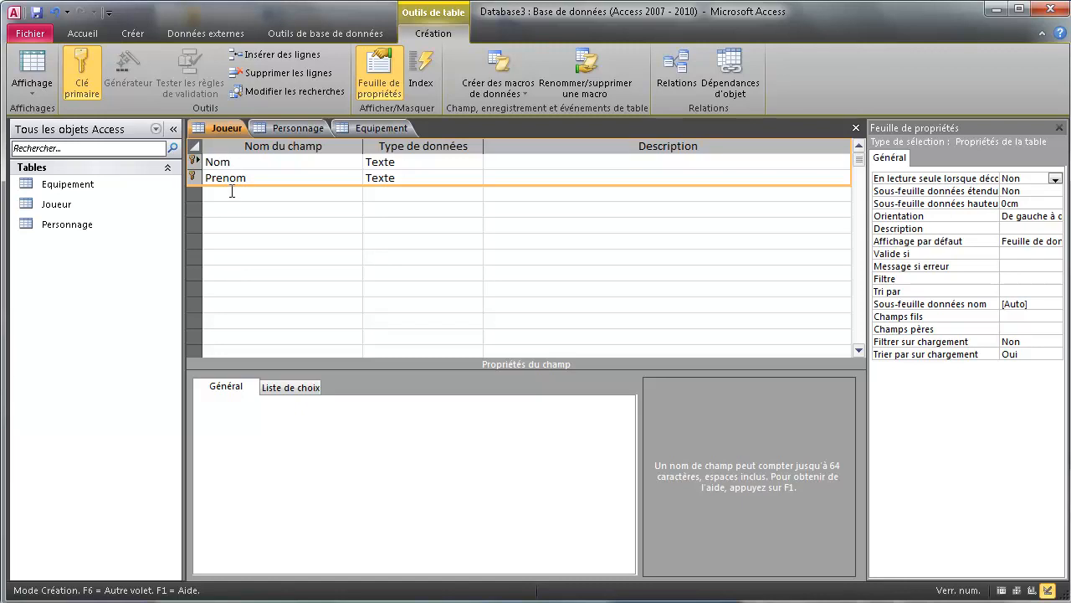
Add an Age field of type Numérique below Prenom.
{"action": "left_click", "coordinate": [228, 194]}
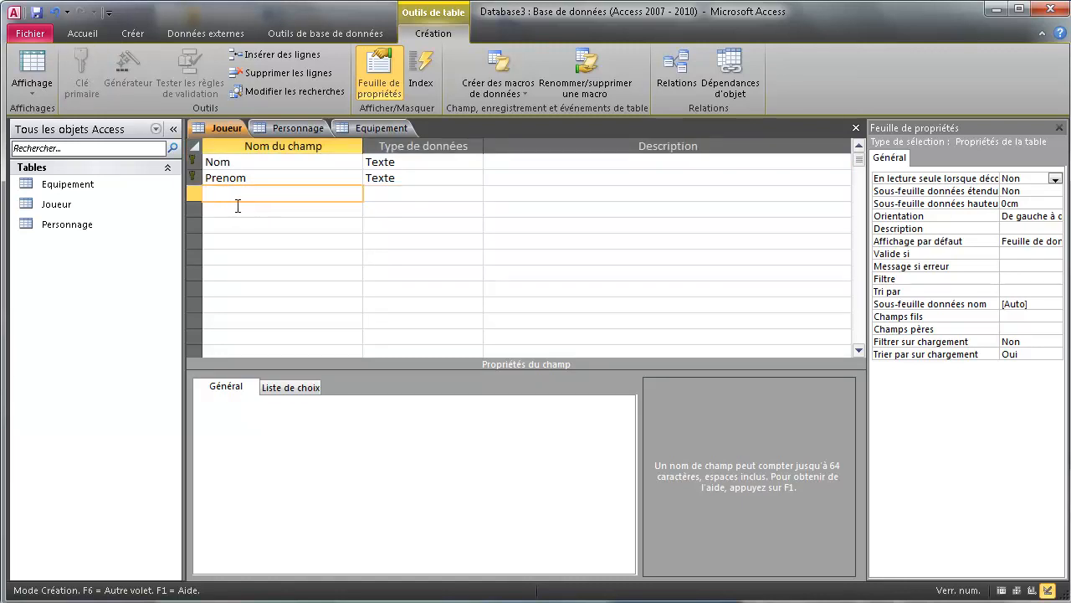
{"action": "type", "text": "Age"}
{"action": "left_click", "coordinate": [476, 194]}
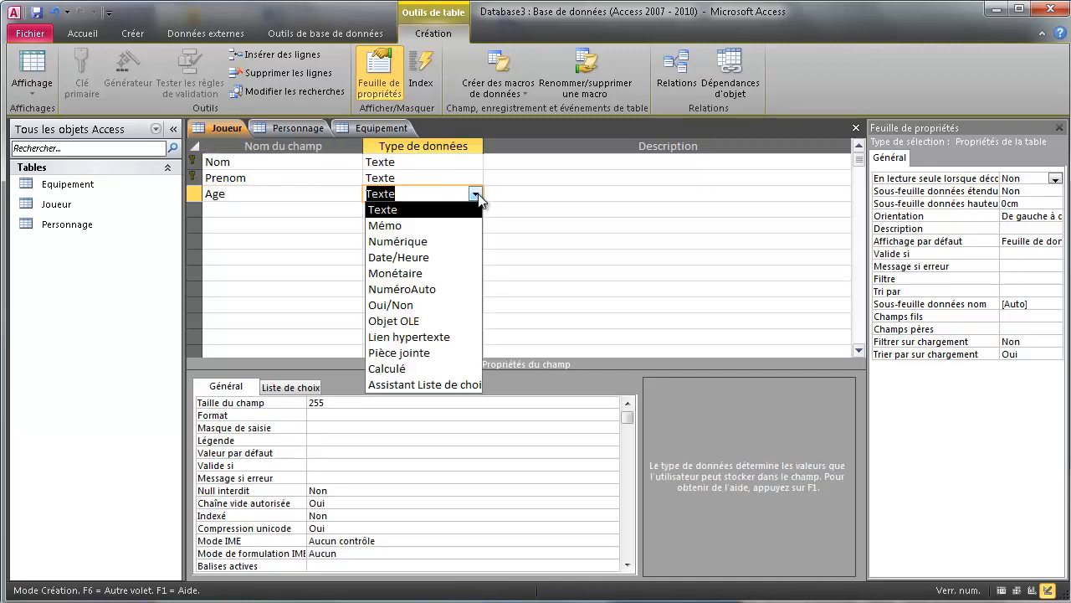
{"action": "left_click", "coordinate": [402, 241]}
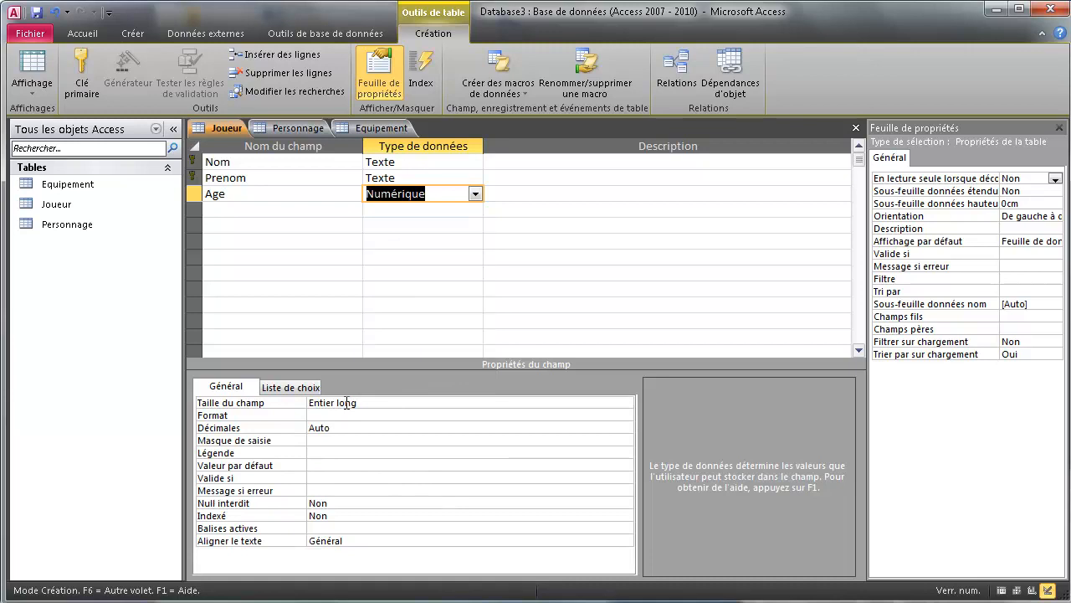
Add a Mail Texte field with field size 60 and Null interdit set to Oui.
{"action": "left_click", "coordinate": [226, 210]}
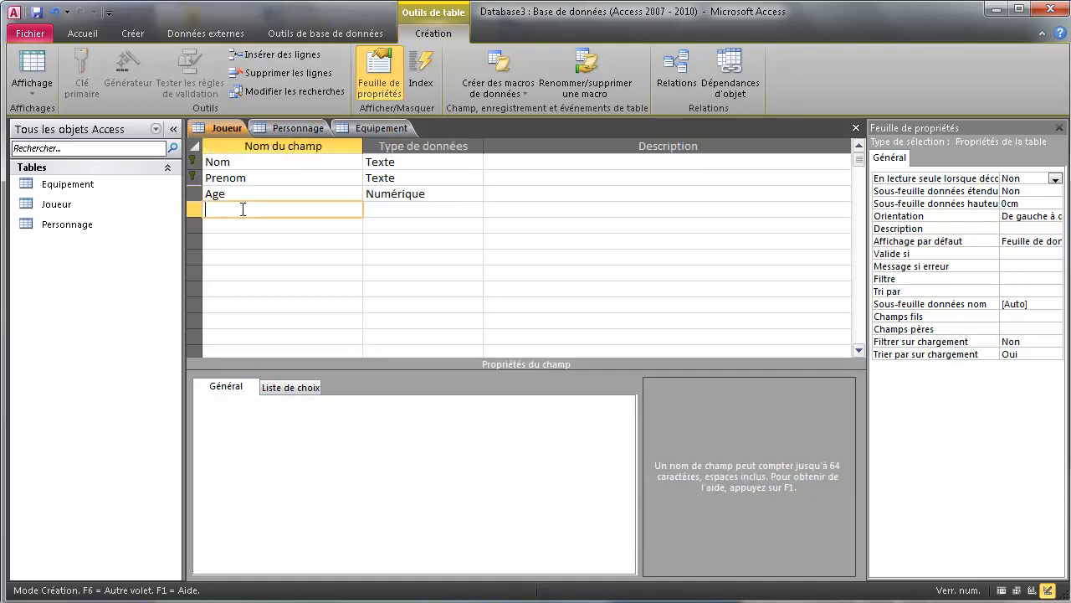
{"action": "type", "text": "Mail"}
{"action": "left_click", "coordinate": [474, 212]}
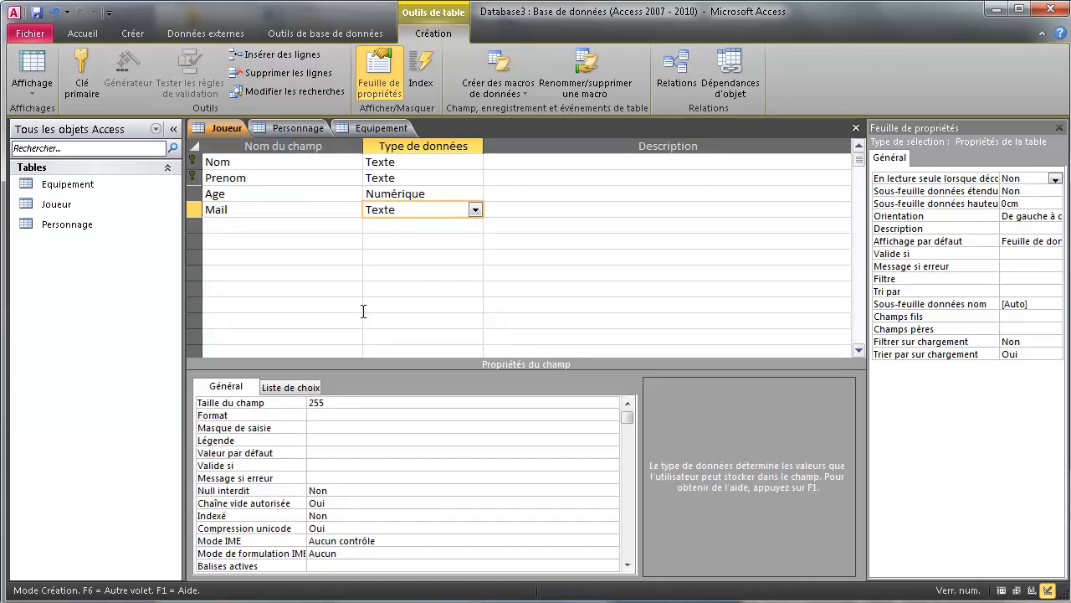
{"action": "left_click_drag", "start_coordinate": [346, 401], "coordinate": [293, 395]}
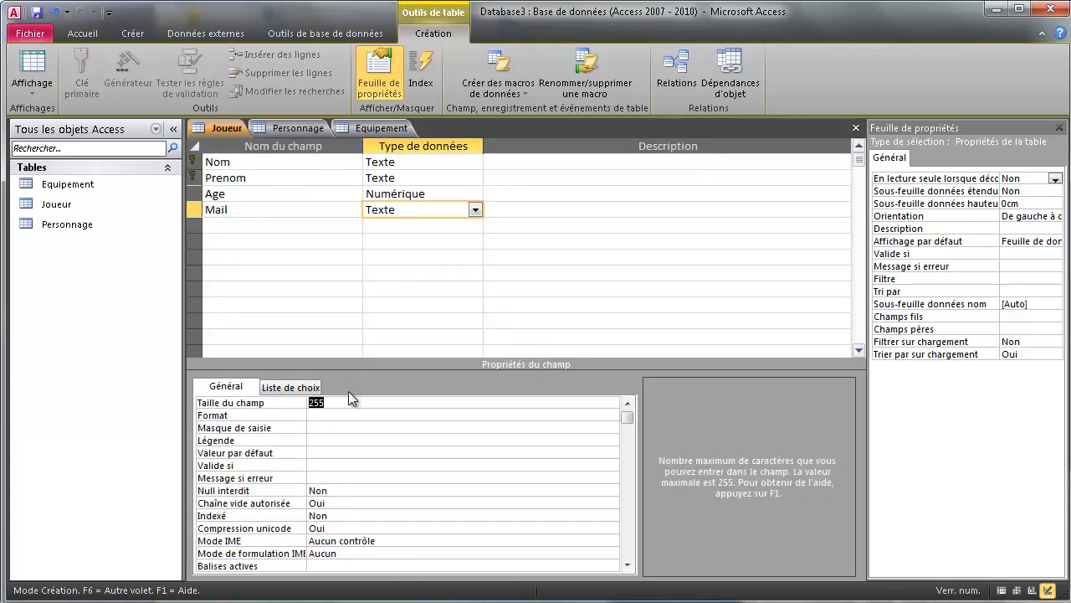
{"action": "type", "text": "60"}
{"action": "left_click", "coordinate": [348, 491]}
{"action": "left_click", "coordinate": [612, 491]}
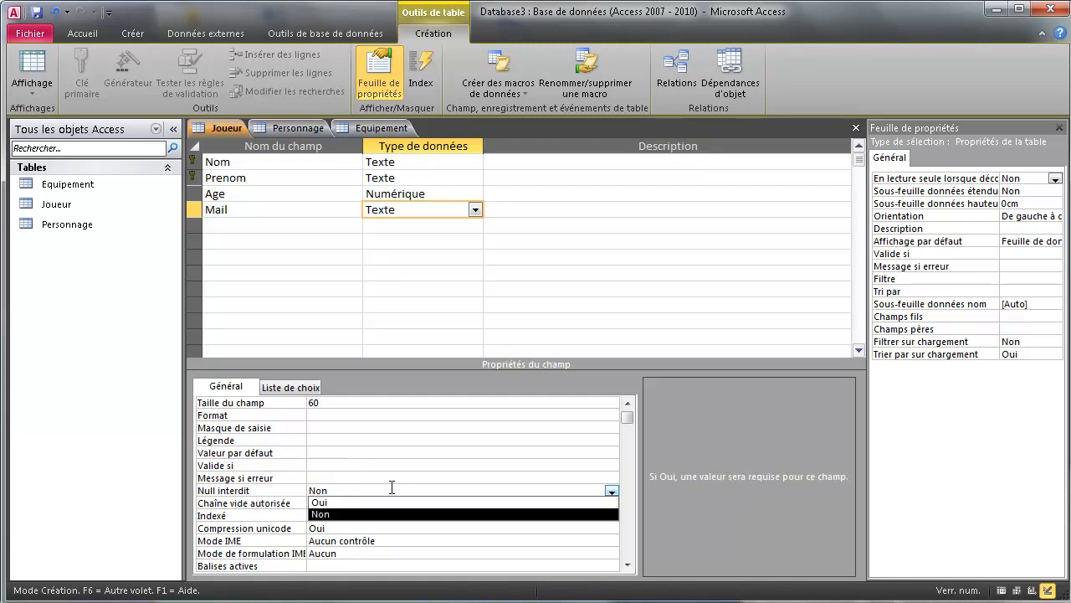
{"action": "left_click", "coordinate": [365, 502]}
{"action": "left_click", "coordinate": [251, 225]}
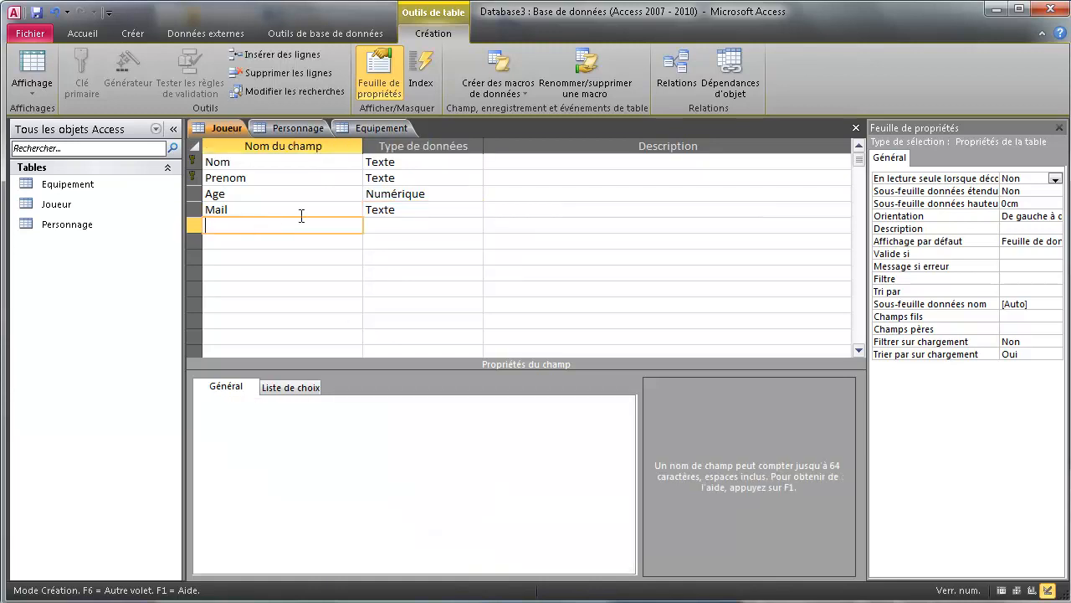
Set Null interdit to Oui on the Age field.
{"action": "left_click", "coordinate": [441, 197]}
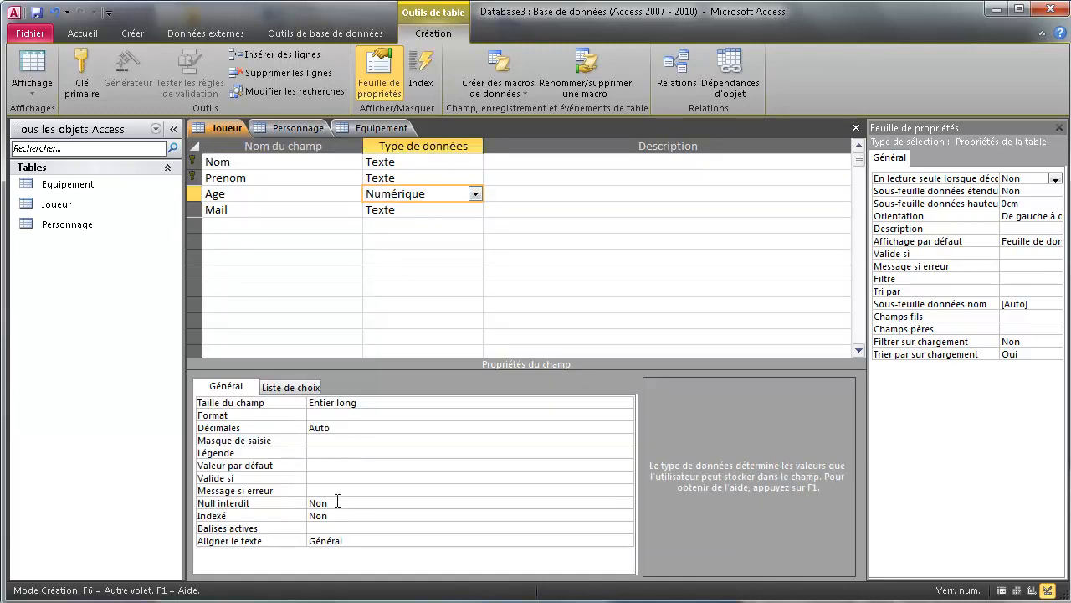
{"action": "left_click", "coordinate": [336, 501]}
{"action": "left_click", "coordinate": [625, 503]}
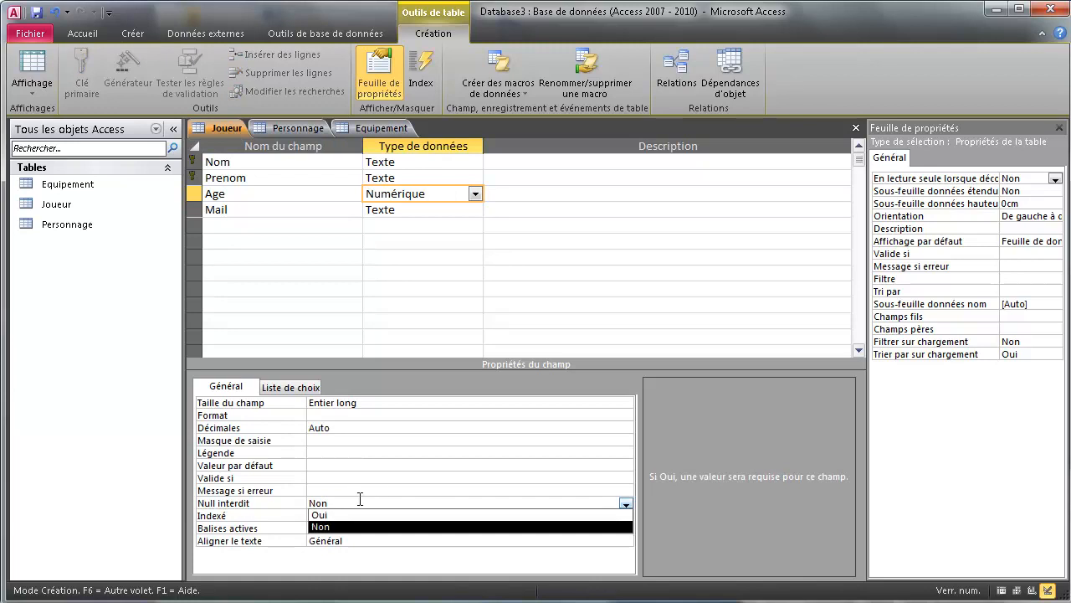
{"action": "left_click", "coordinate": [347, 516]}
{"action": "left_click", "coordinate": [225, 231]}
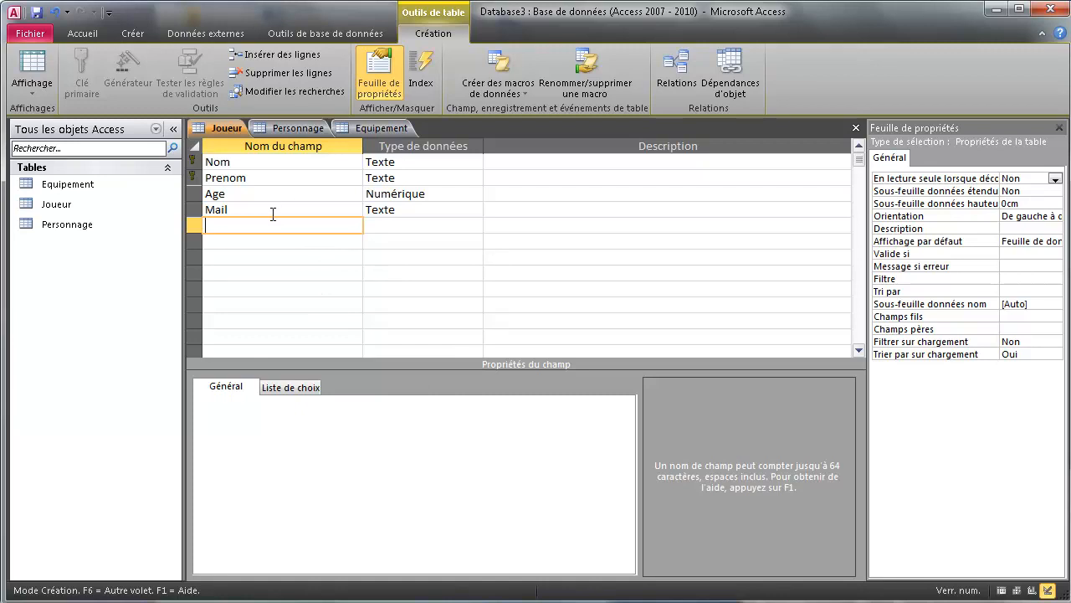
Add a required Texte field Pass with a field size of 60.
{"action": "type", "text": "Pass"}
{"action": "left_click", "coordinate": [413, 232]}
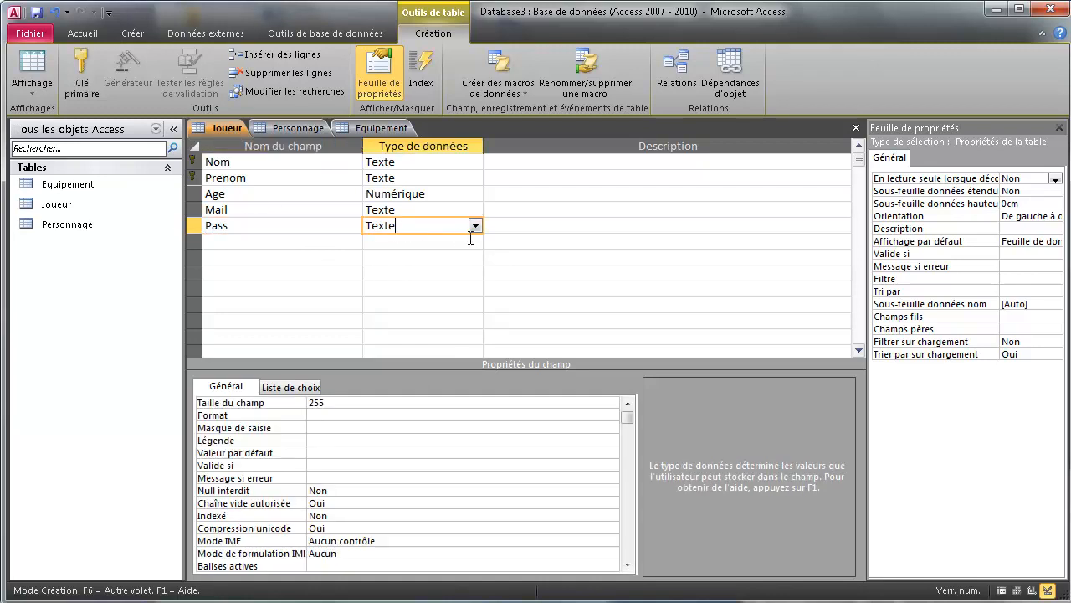
{"action": "double_click", "coordinate": [317, 403]}
{"action": "type", "text": "60"}
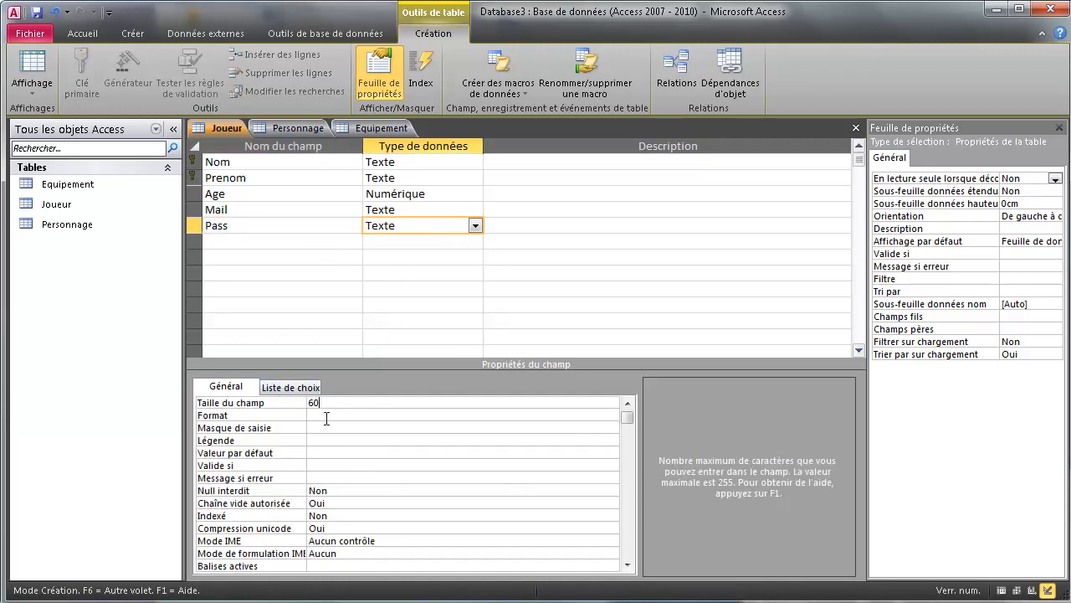
{"action": "left_click", "coordinate": [337, 494]}
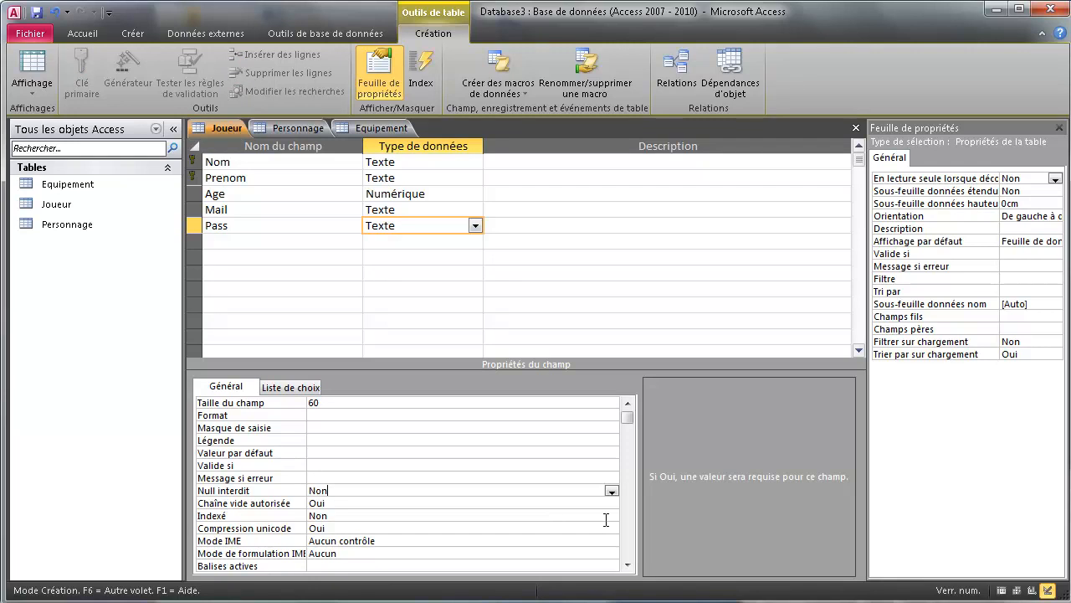
{"action": "left_click", "coordinate": [611, 490]}
{"action": "left_click", "coordinate": [342, 503]}
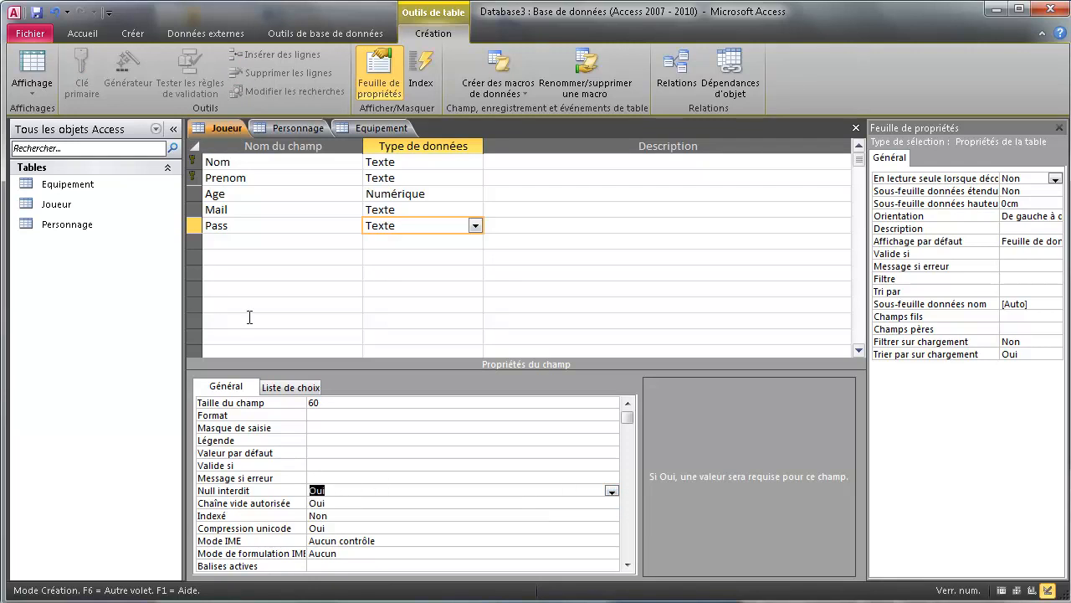
Add a required 60-character Texte field Personnage and save the Joueur design.
{"action": "left_click", "coordinate": [231, 242]}
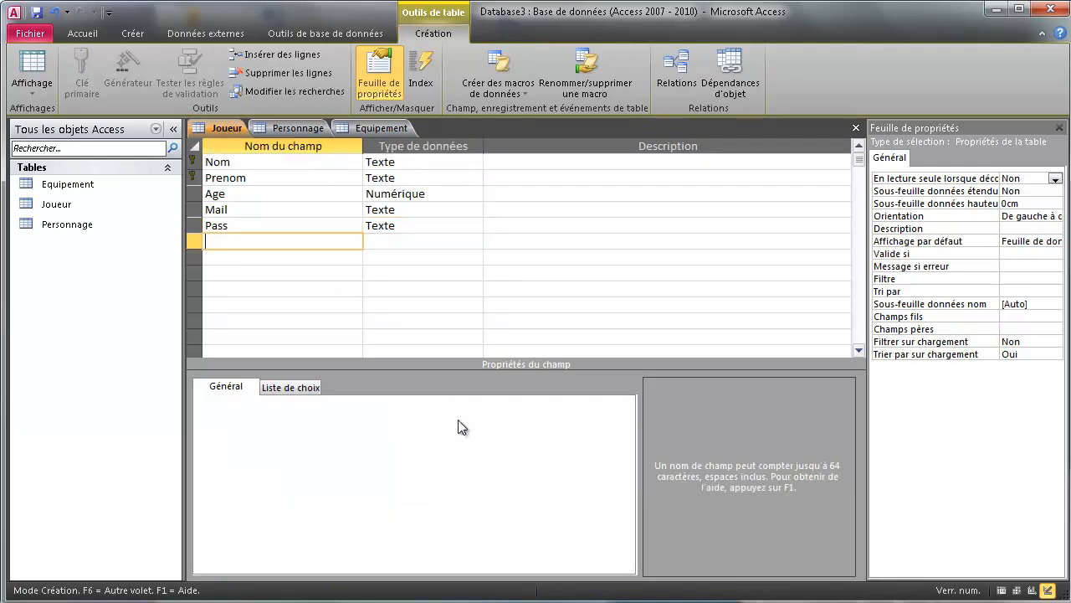
{"action": "type", "text": "Personnage"}
{"action": "key", "text": "Return"}
{"action": "left_click", "coordinate": [469, 241]}
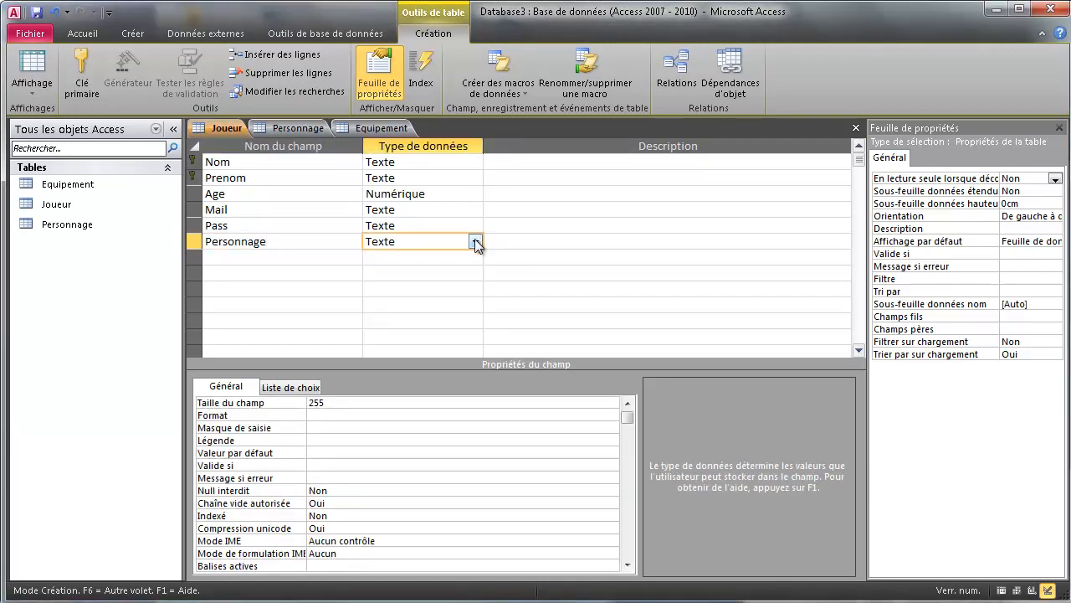
{"action": "key", "text": "F6"}
{"action": "type", "text": "60"}
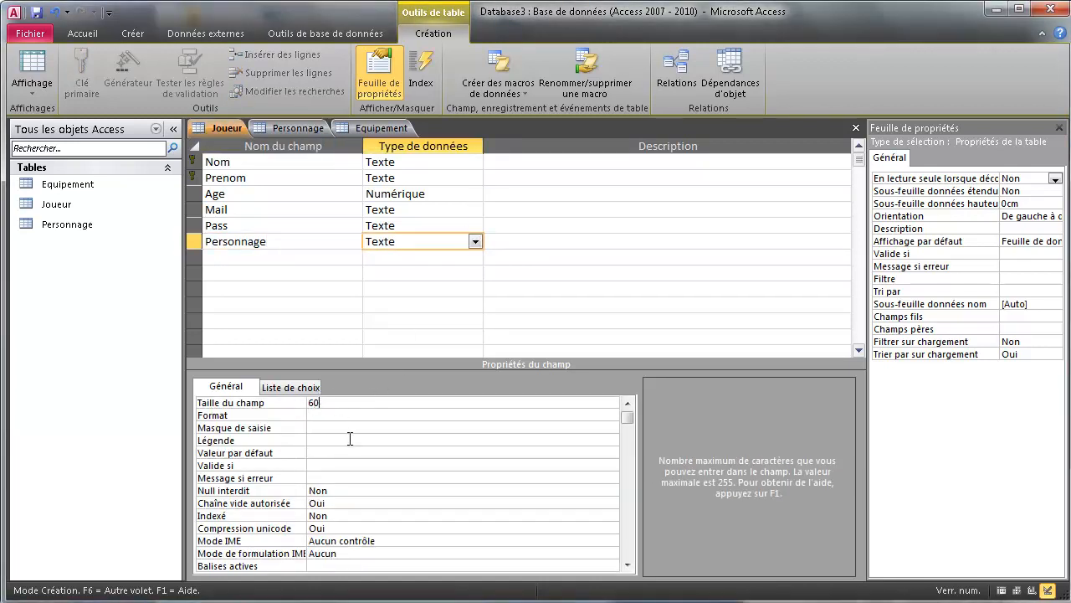
{"action": "left_click", "coordinate": [338, 494]}
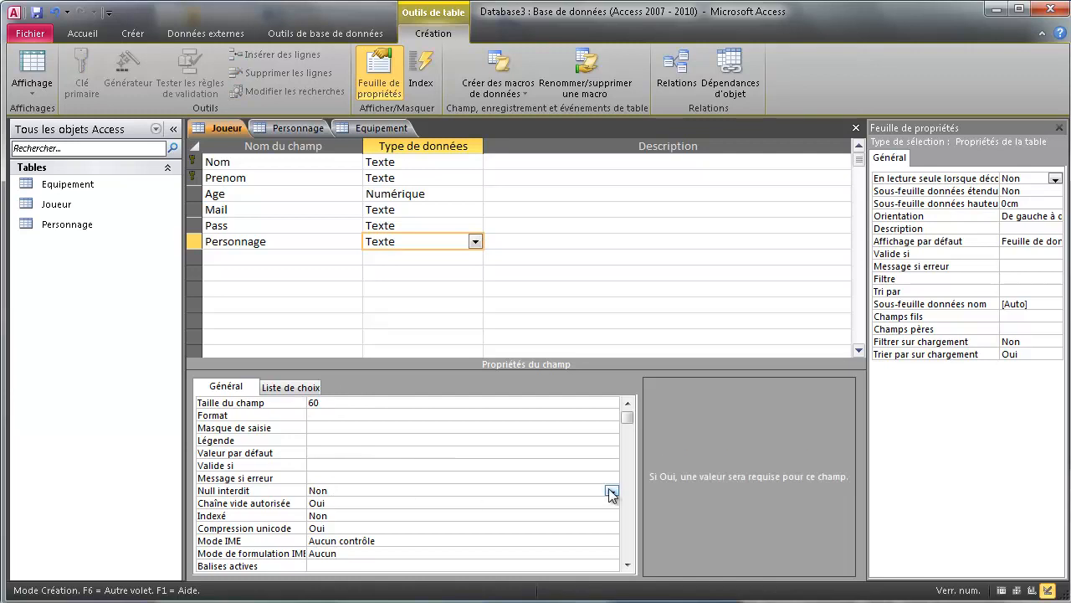
{"action": "left_click", "coordinate": [611, 490]}
{"action": "left_click", "coordinate": [394, 502]}
{"action": "right_click", "coordinate": [220, 125]}
{"action": "left_click", "coordinate": [266, 137]}
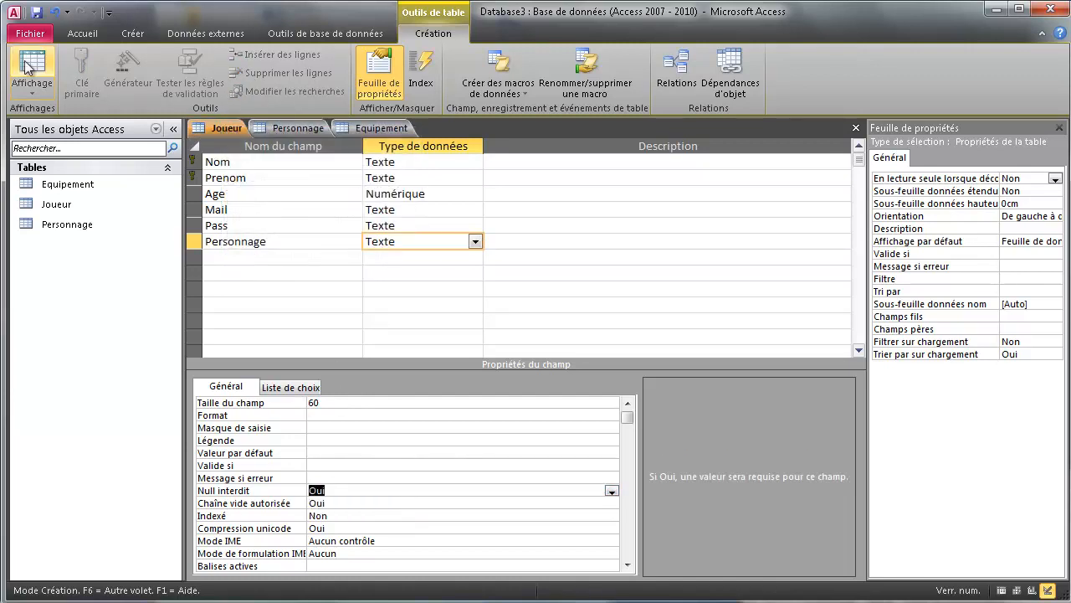
In Joueur's datasheet, enter a player's name, age 26, e-mail and password, leaving Personnage empty.
{"action": "left_click", "coordinate": [27, 66]}
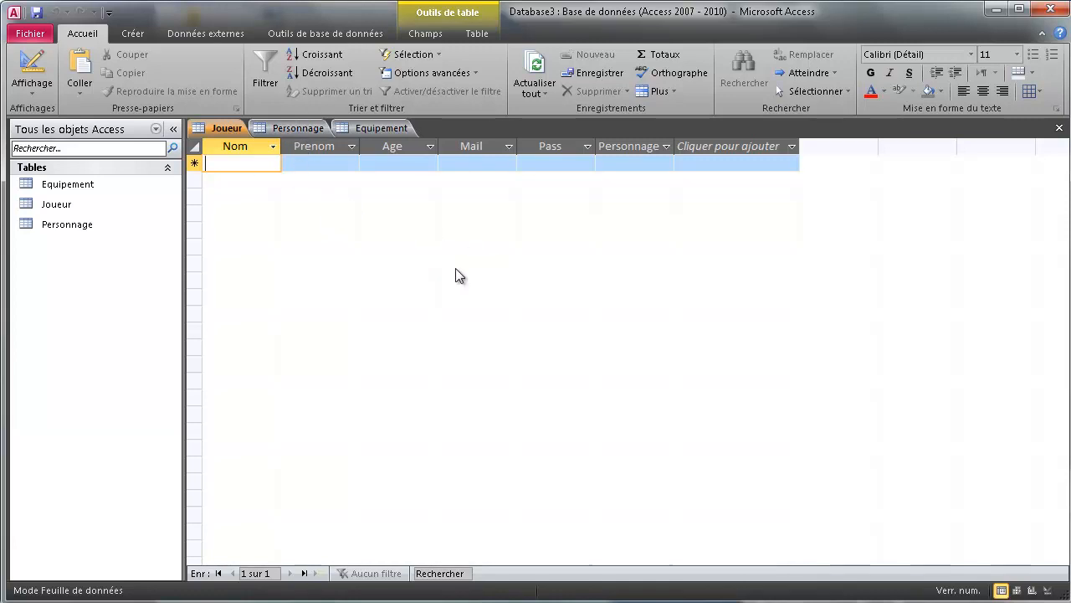
{"action": "type", "text": "Toto"}
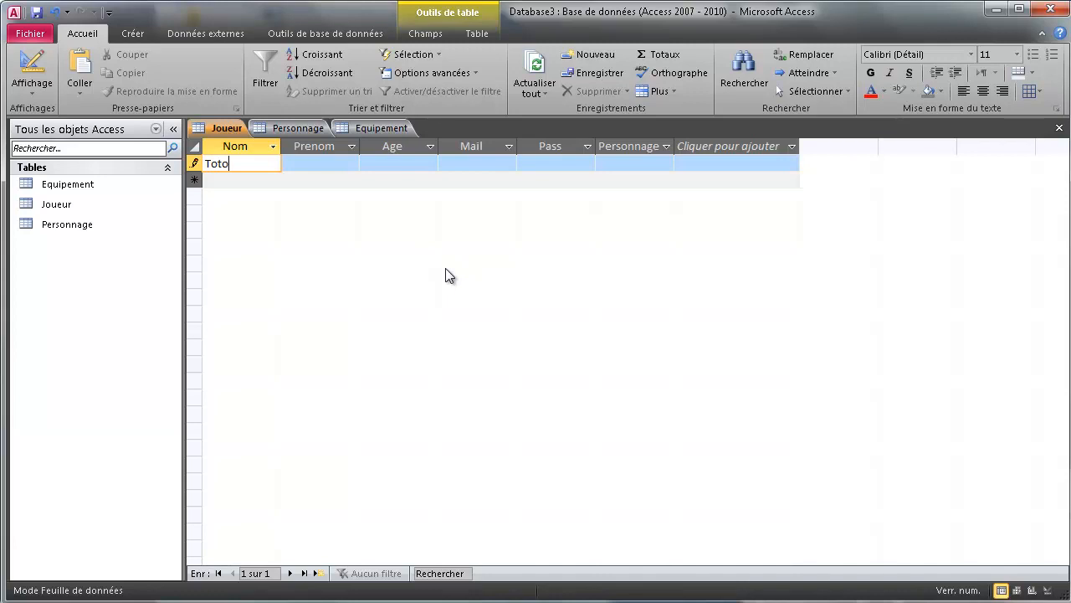
{"action": "key", "text": "Tab"}
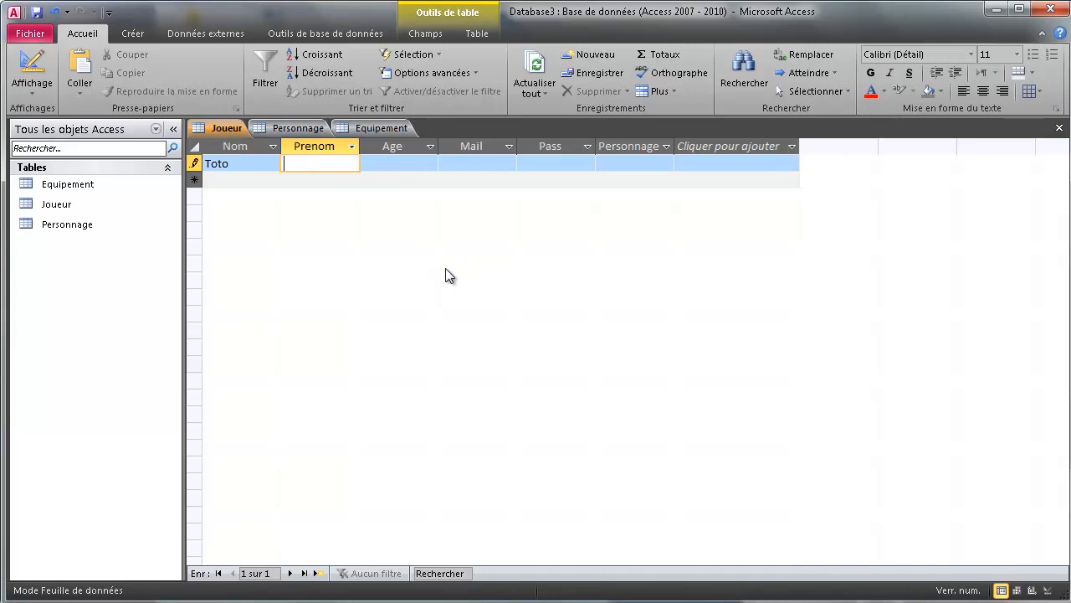
{"action": "key", "text": "Tab"}
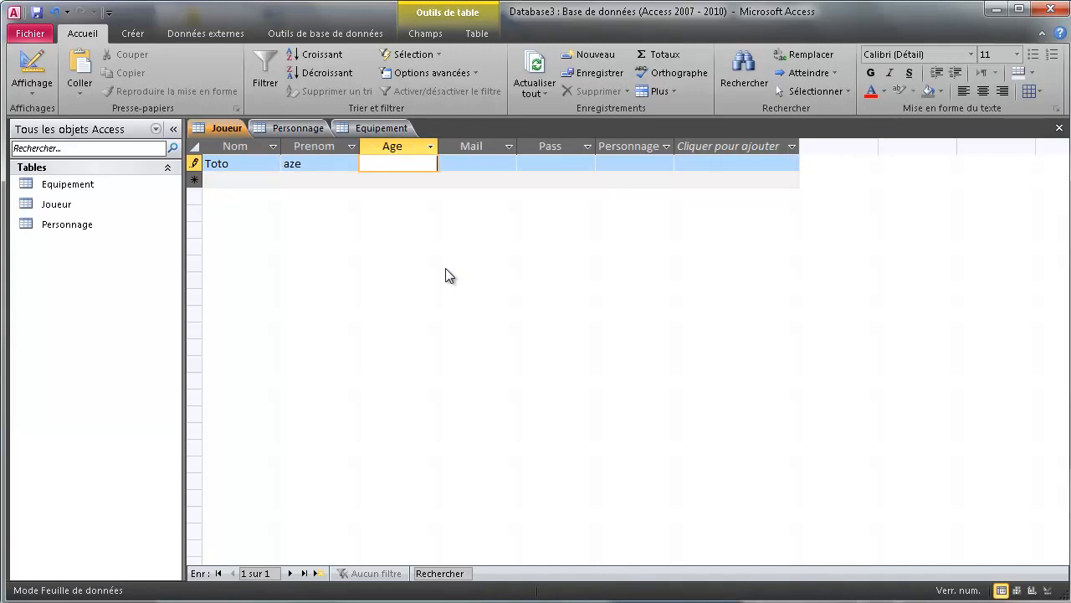
{"action": "type", "text": "26"}
{"action": "key", "text": "Tab"}
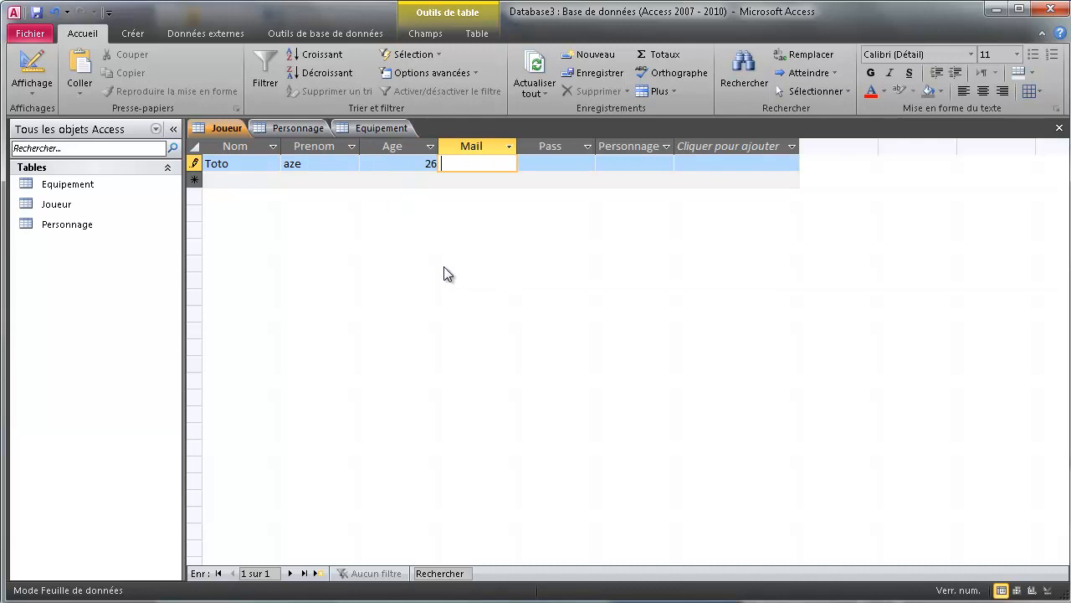
{"action": "type", "text": "toto@mail.fr"}
{"action": "key", "text": "Tab"}
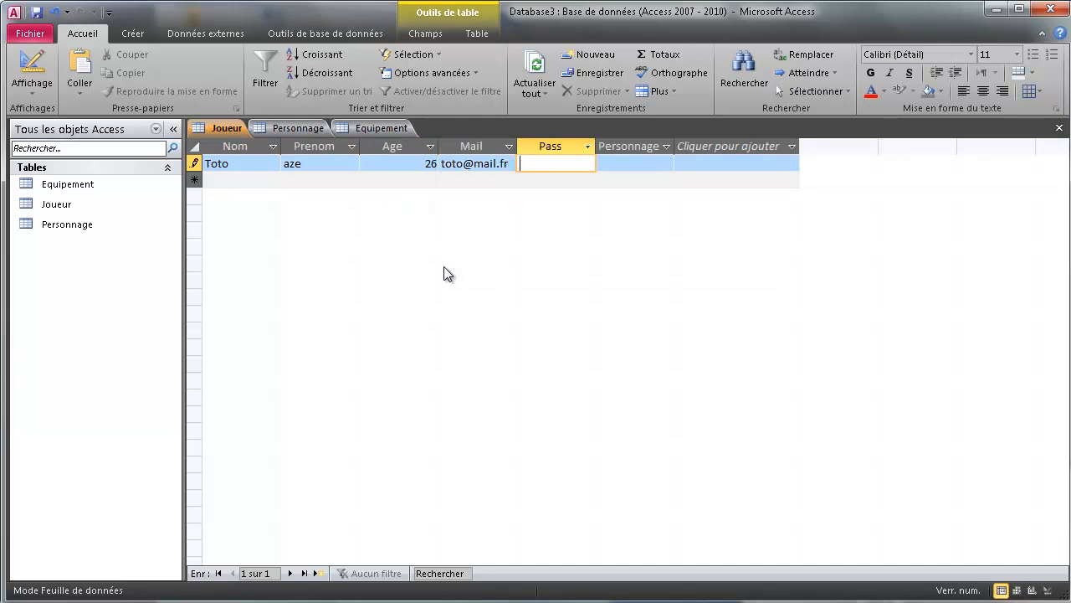
{"action": "type", "text": "123"}
{"action": "key", "text": "Tab"}
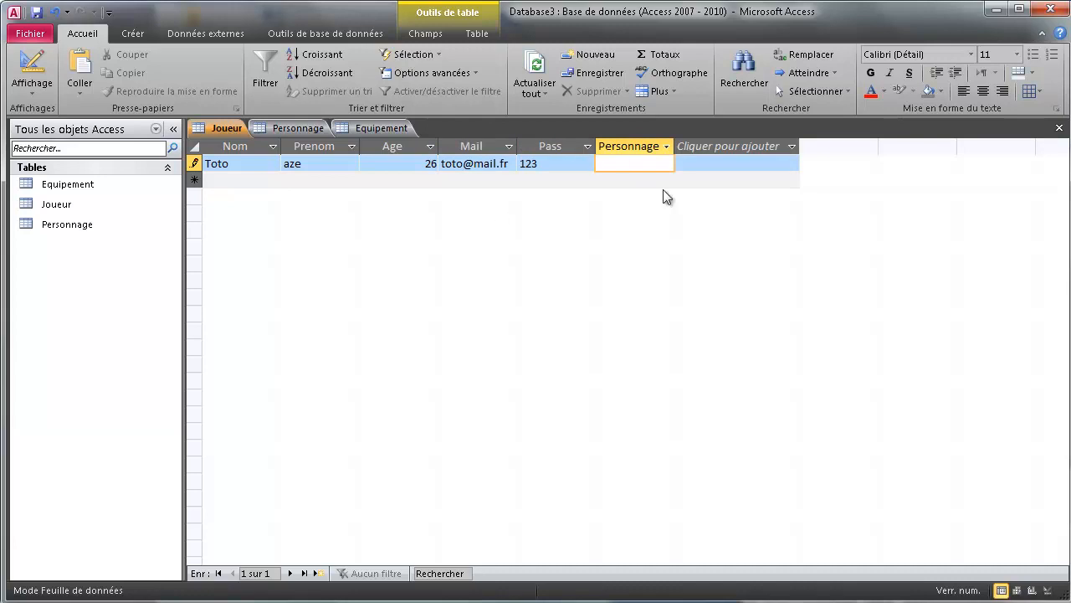
{"action": "key", "text": "Return"}
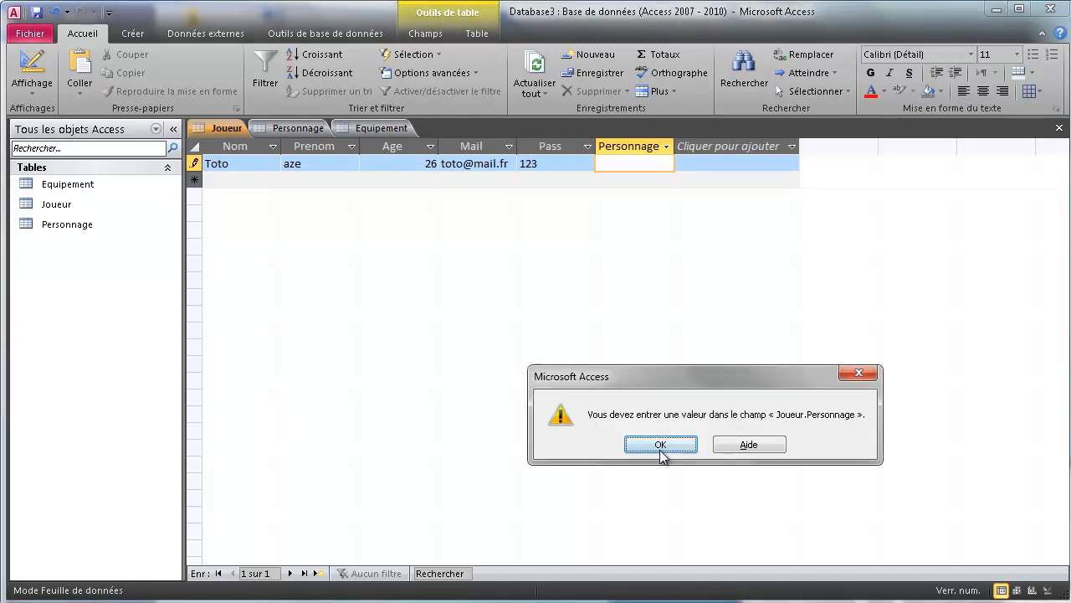
Dismiss the missing-value warning and enter Guerrier_legendaire as the first player's Personnage.
{"action": "left_click", "coordinate": [660, 445]}
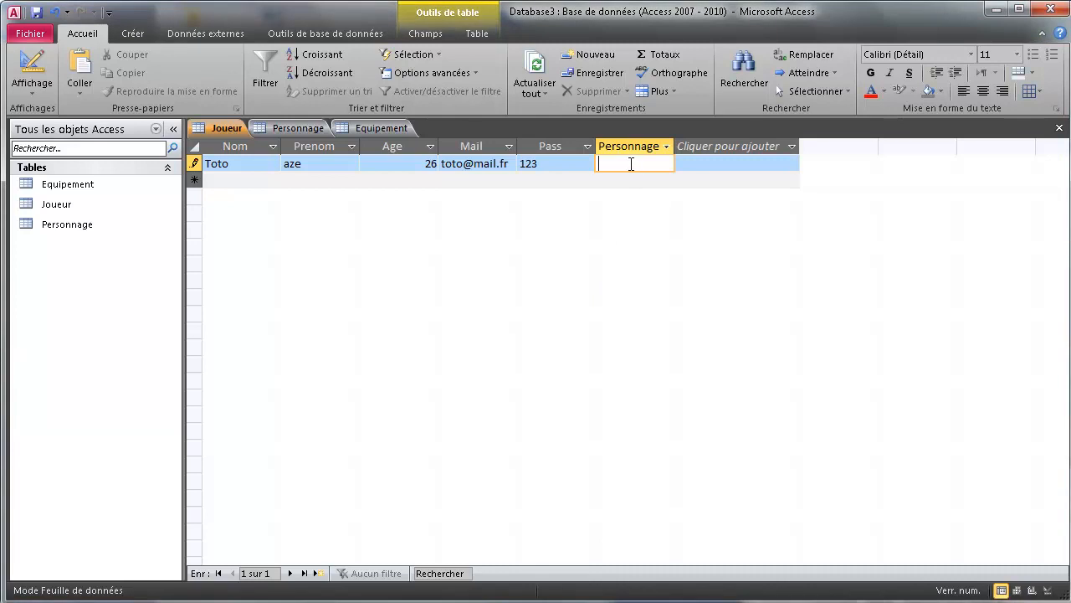
{"action": "type", "text": "Guerrier_legendaire"}
{"action": "key", "text": "Tab"}
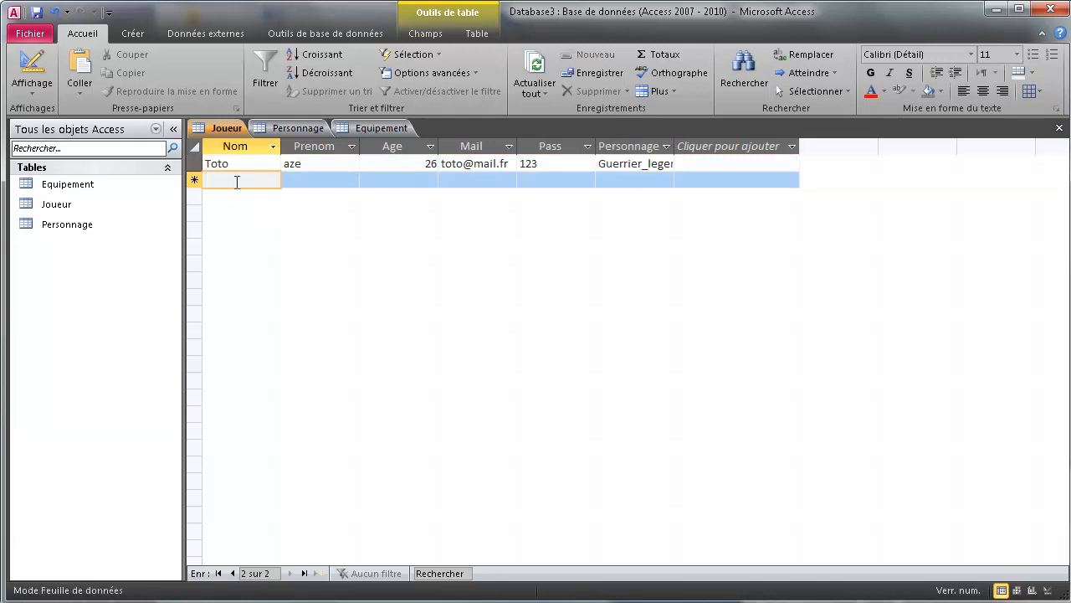
Enter the second player's name, first name, age 31, e-mail, password and character Magicien_Monstrueux.
{"action": "type", "text": "T"}
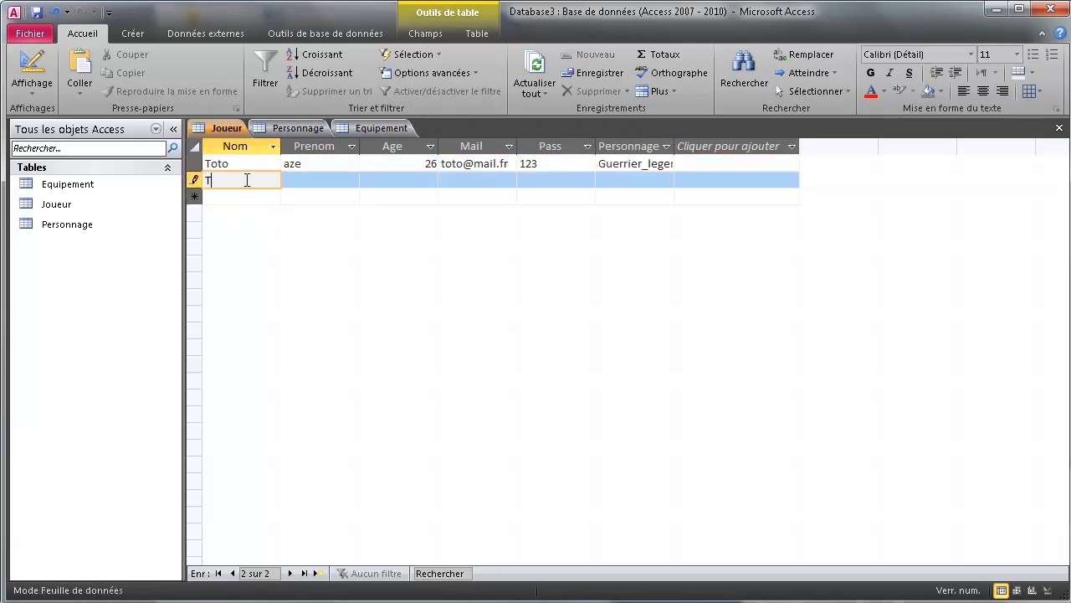
{"action": "type", "text": "ata"}
{"action": "key", "text": "Tab"}
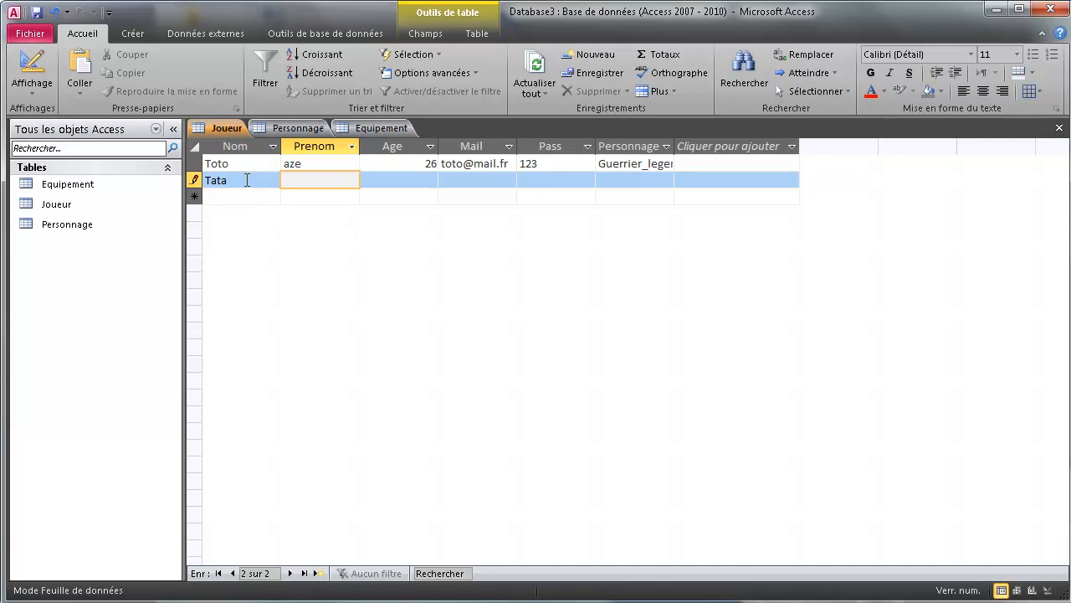
{"action": "type", "text": "aaa"}
{"action": "key", "text": "Tab"}
{"action": "type", "text": "31"}
{"action": "key", "text": "Tab"}
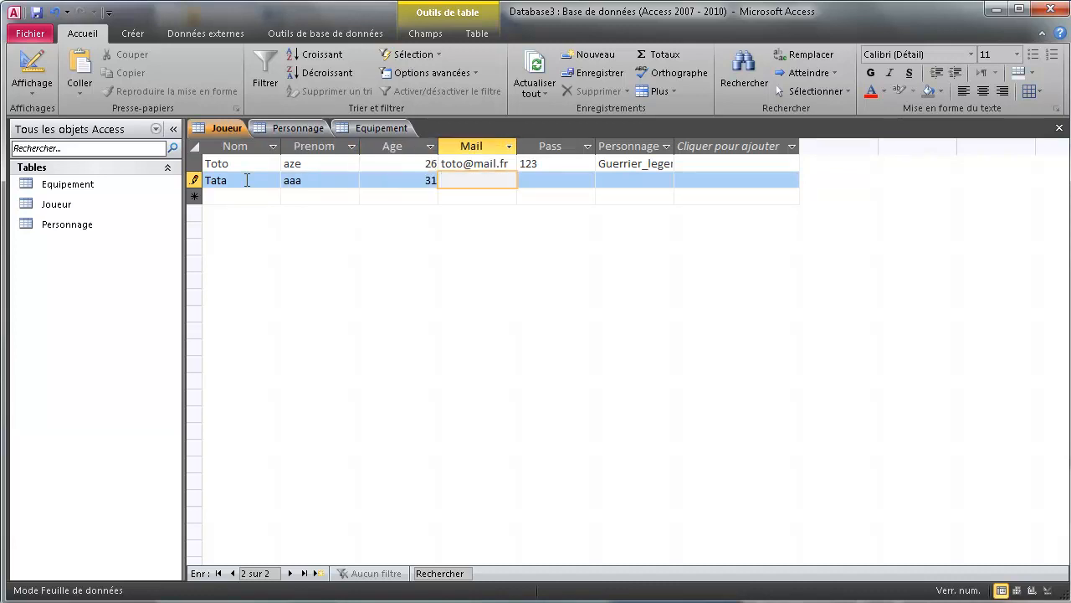
{"action": "type", "text": "tata@mail.fr"}
{"action": "key", "text": "Tab"}
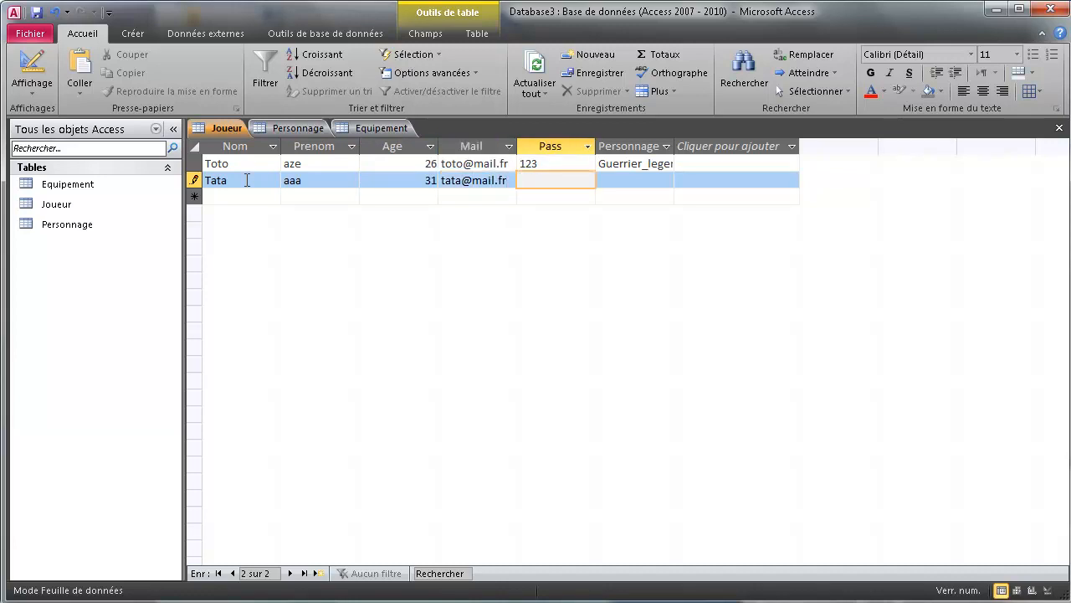
{"action": "type", "text": "456"}
{"action": "key", "text": "Tab"}
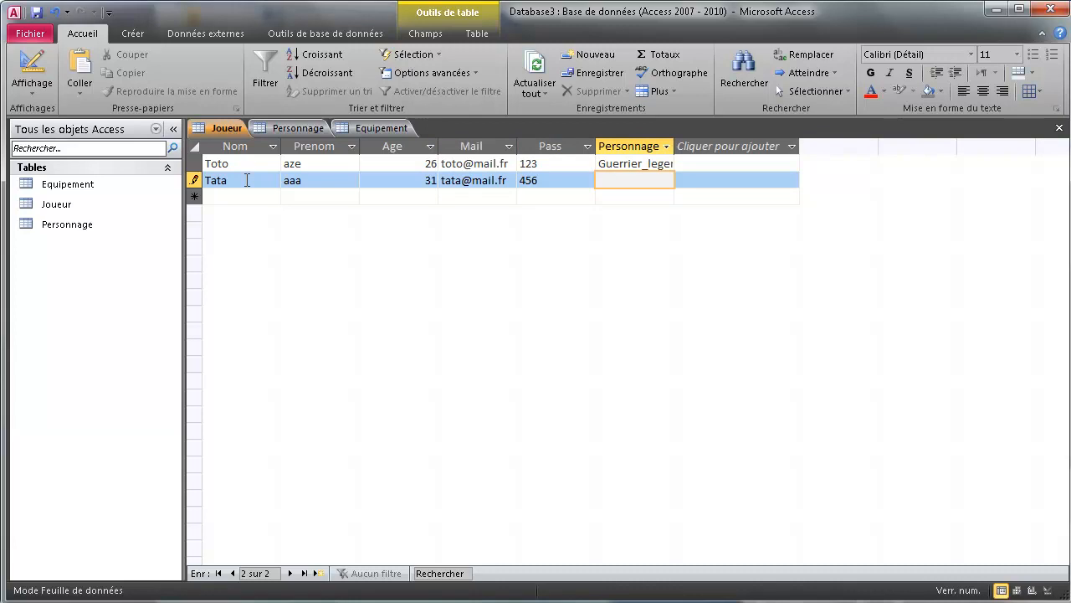
{"action": "type", "text": "M"}
{"action": "type", "text": "agicien"}
{"action": "type", "text": "_Monstrueux"}
{"action": "key", "text": "Tab"}
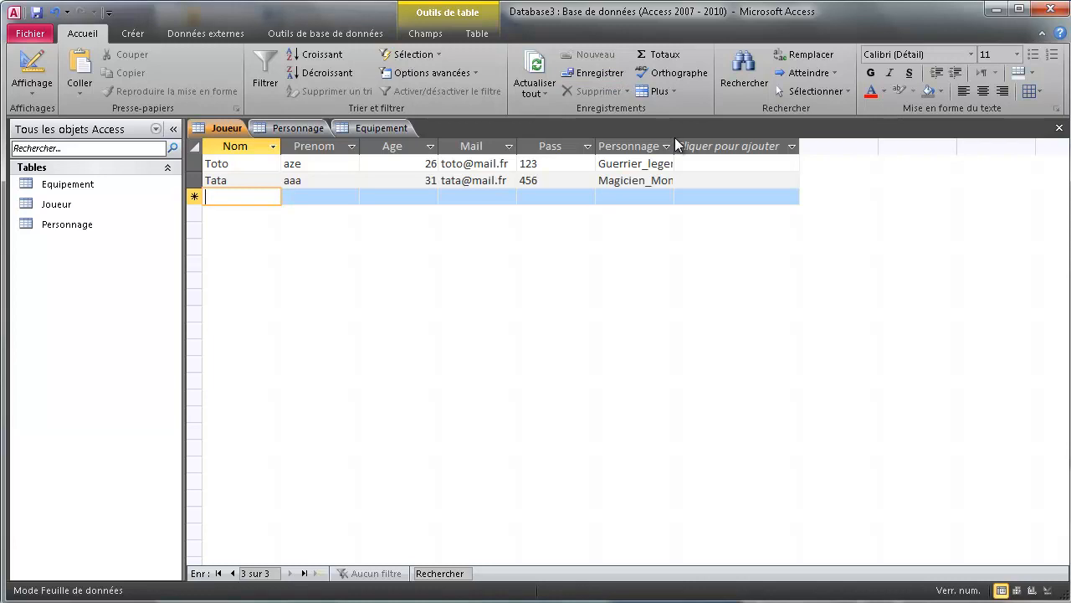
Widen the Personnage and Mail columns of the Joueur datasheet.
{"action": "left_click_drag", "start_coordinate": [674, 142], "coordinate": [730, 142]}
{"action": "left_click", "coordinate": [736, 148]}
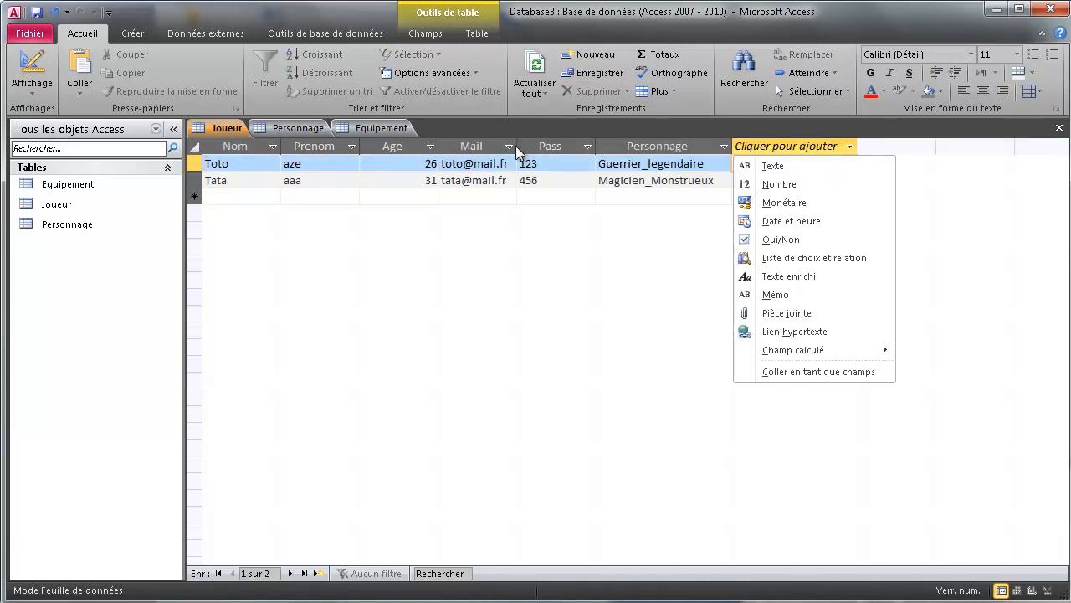
{"action": "left_click_drag", "start_coordinate": [519, 145], "coordinate": [567, 146]}
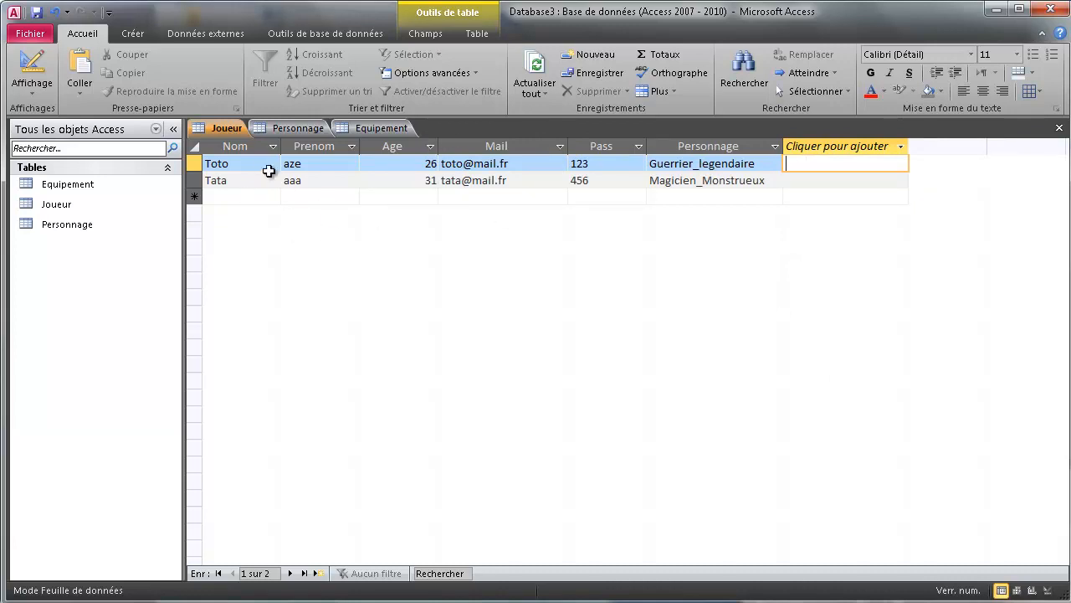
{"action": "left_click", "coordinate": [417, 163]}
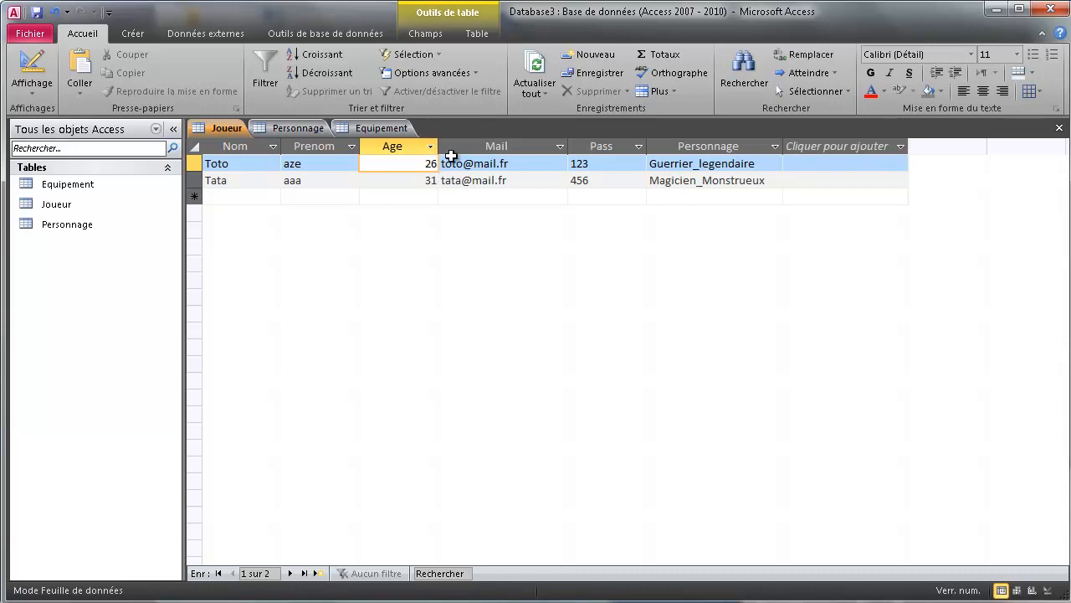
{"action": "left_click", "coordinate": [255, 165]}
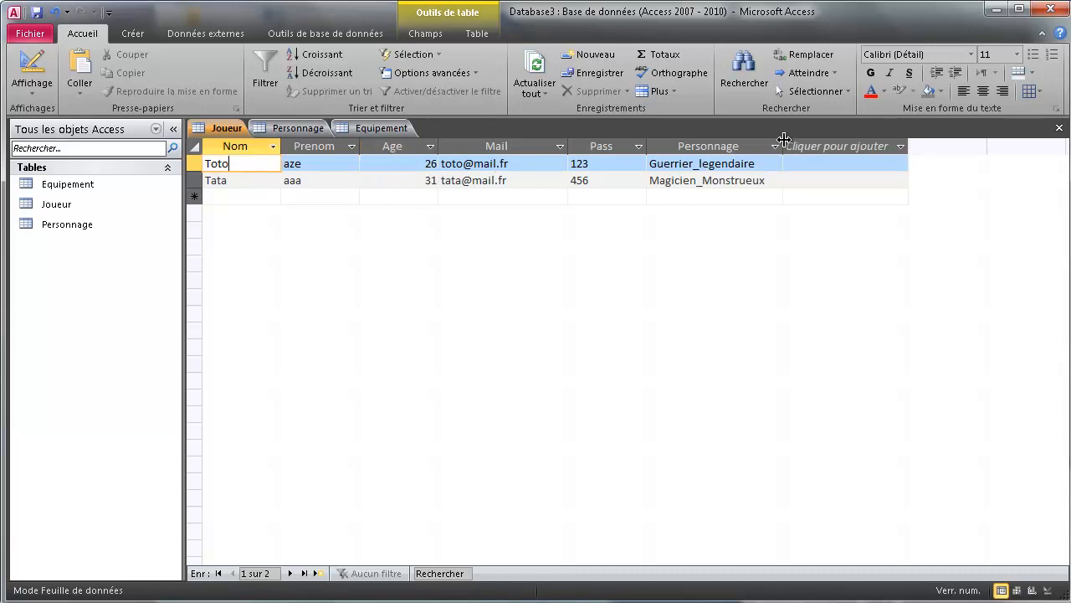
{"action": "left_click_drag", "start_coordinate": [783, 138], "coordinate": [808, 142]}
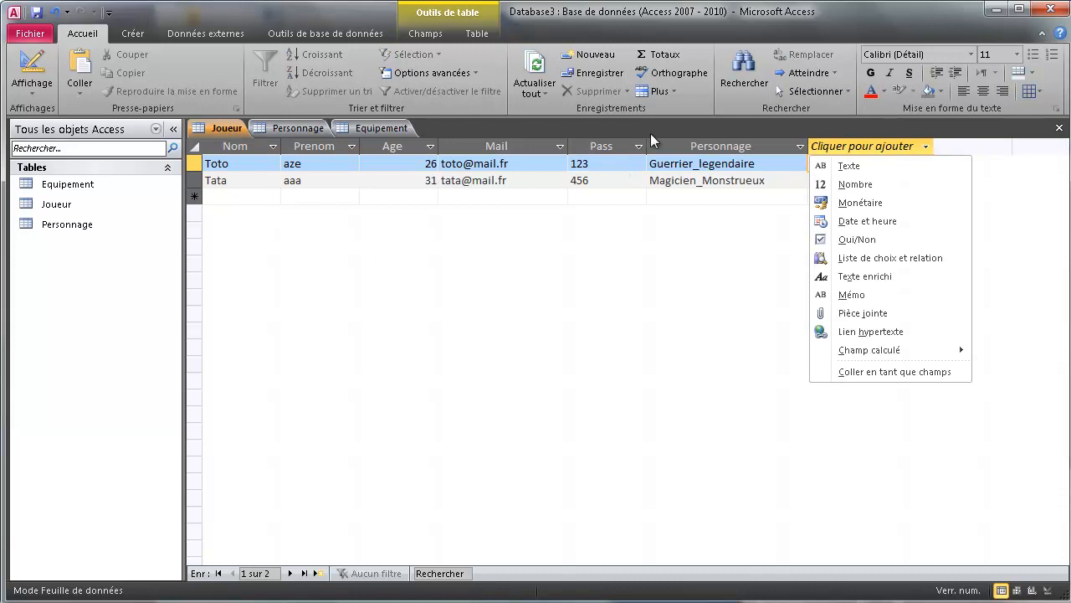
{"action": "left_click", "coordinate": [230, 200]}
Add a third player with name, first name, age 25, e-mail, password and character Sans_nom.
{"action": "left_click", "coordinate": [236, 199]}
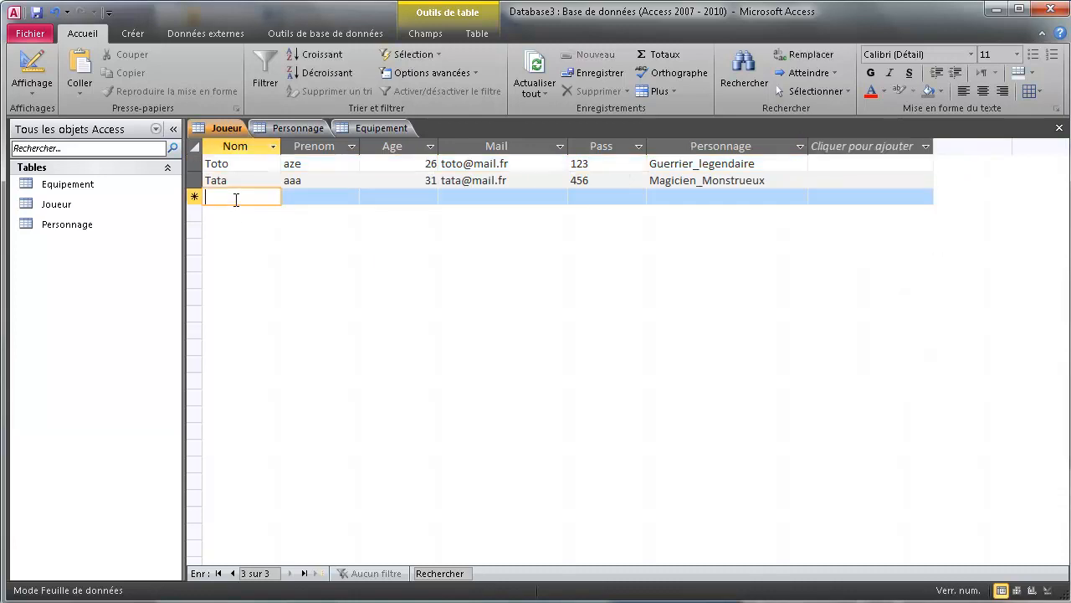
{"action": "type", "text": "Tutu"}
{"action": "key", "text": "Tab"}
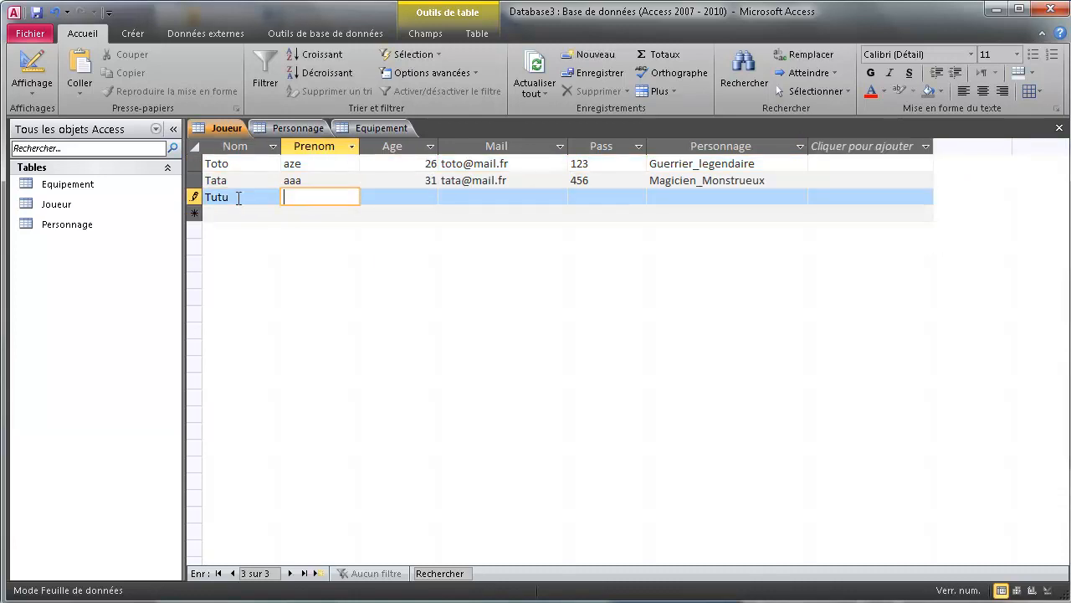
{"action": "type", "text": "azertyuiop"}
{"action": "key", "text": "Tab"}
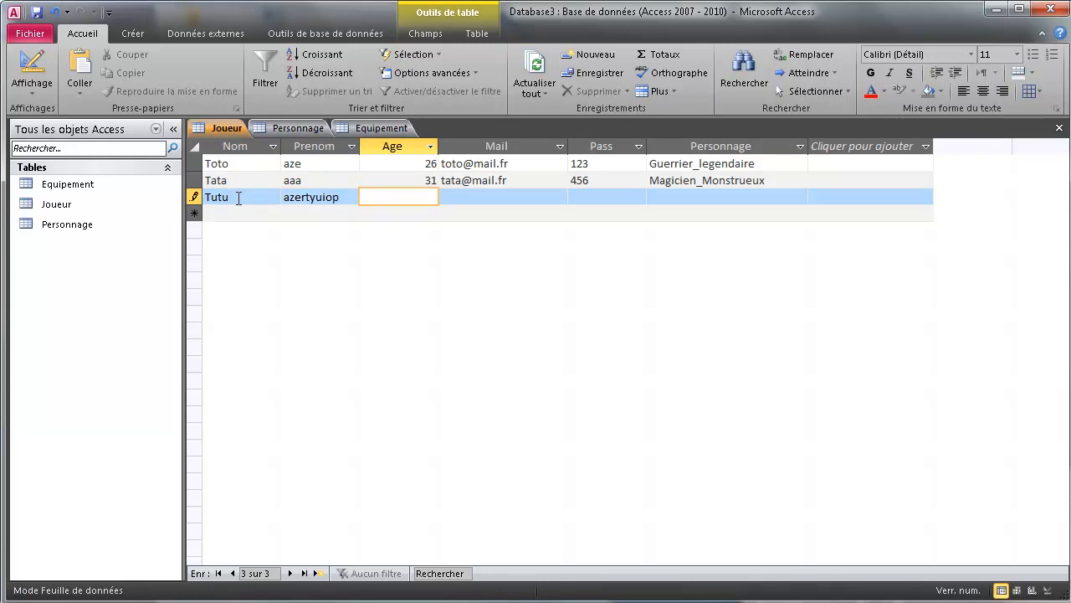
{"action": "type", "text": "25"}
{"action": "key", "text": "Tab"}
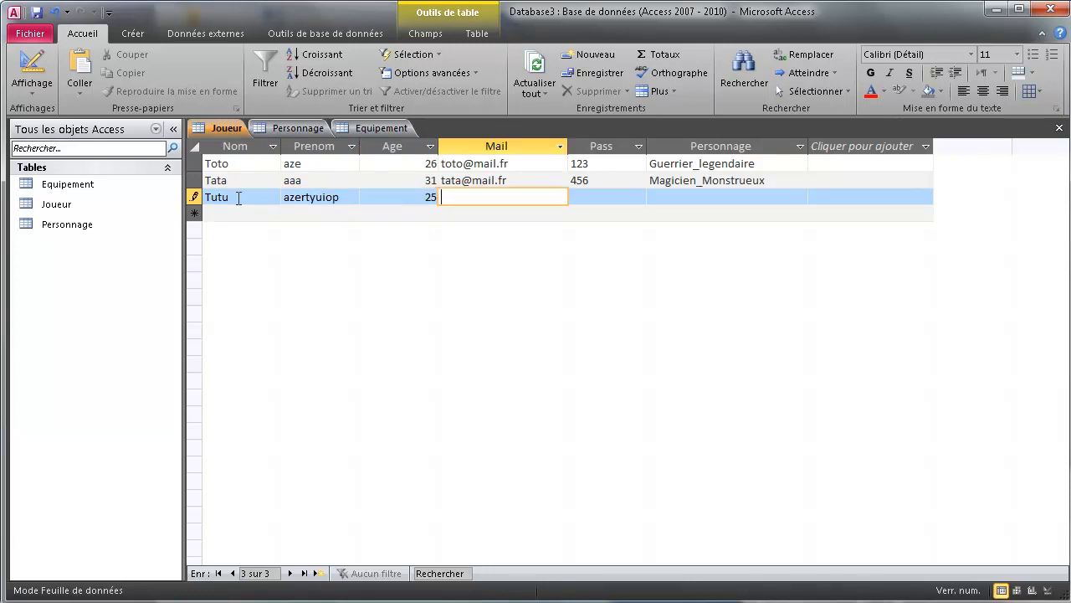
{"action": "type", "text": "tut"}
{"action": "type", "text": "@g"}
{"action": "type", "text": "mail.fr"}
{"action": "key", "text": "Tab"}
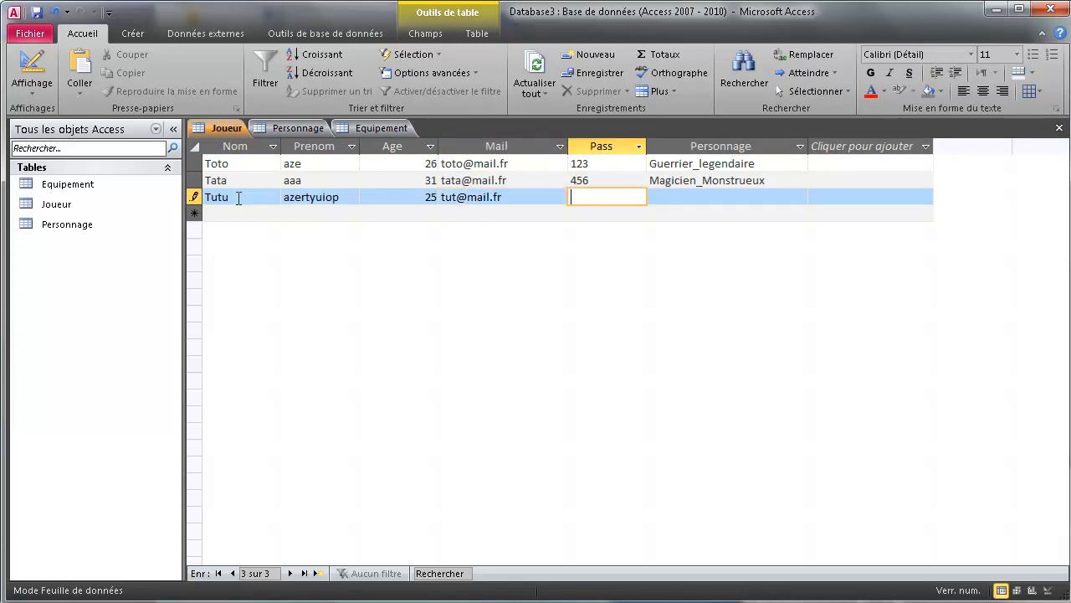
{"action": "type", "text": "789"}
{"action": "key", "text": "Tab"}
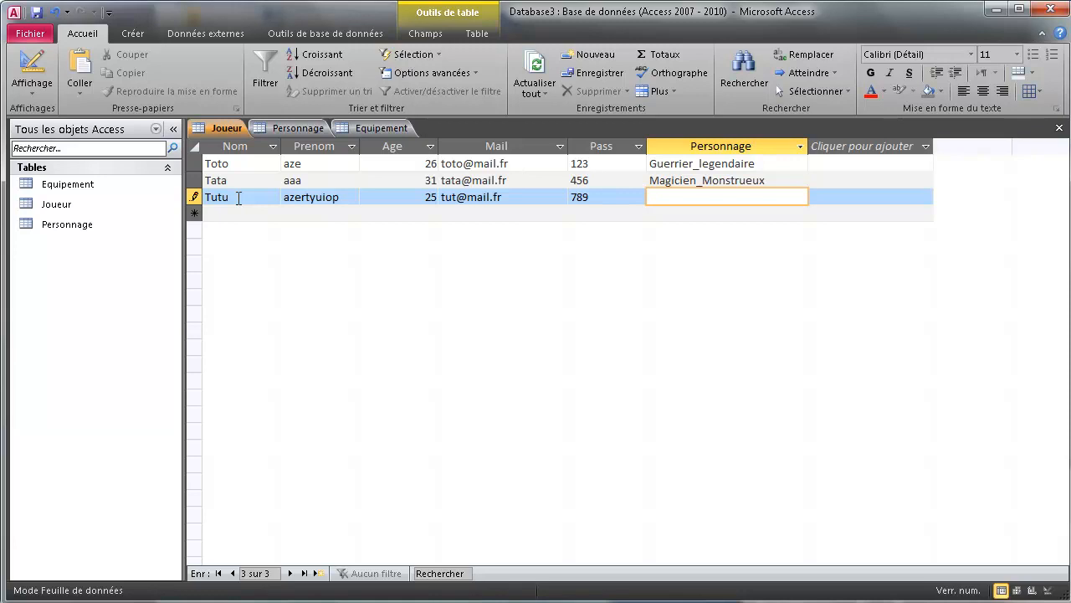
{"action": "type", "text": "Sans_nom"}
{"action": "key", "text": "Tab"}
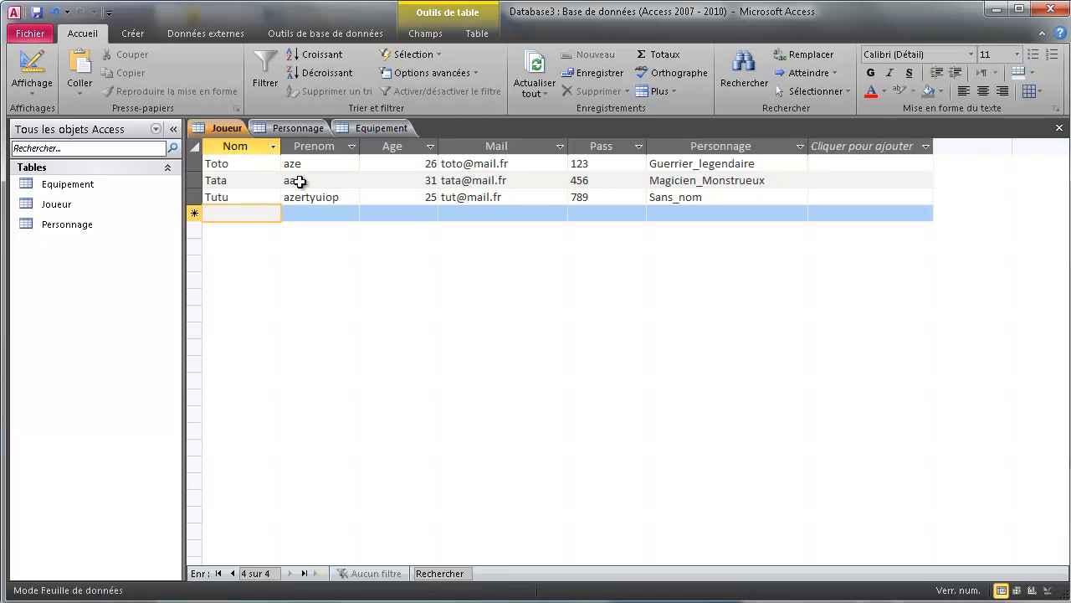
Open Personnage in design view and rename the first field to Nom as a Texte field.
{"action": "left_click", "coordinate": [281, 132]}
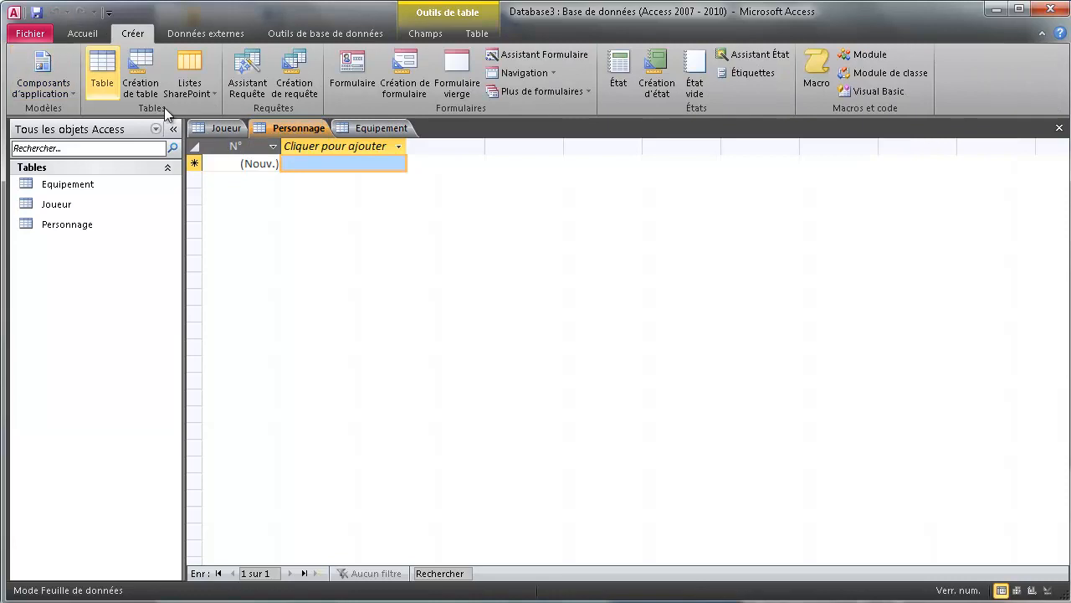
{"action": "left_click", "coordinate": [1047, 589]}
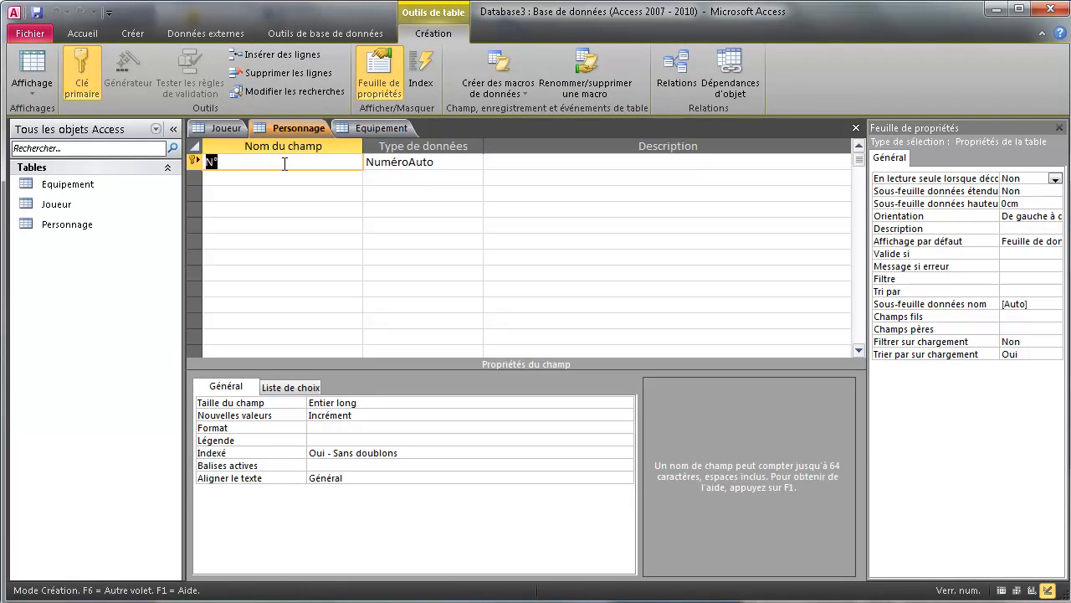
{"action": "type", "text": "Nom"}
{"action": "left_click", "coordinate": [454, 160]}
{"action": "left_click", "coordinate": [476, 162]}
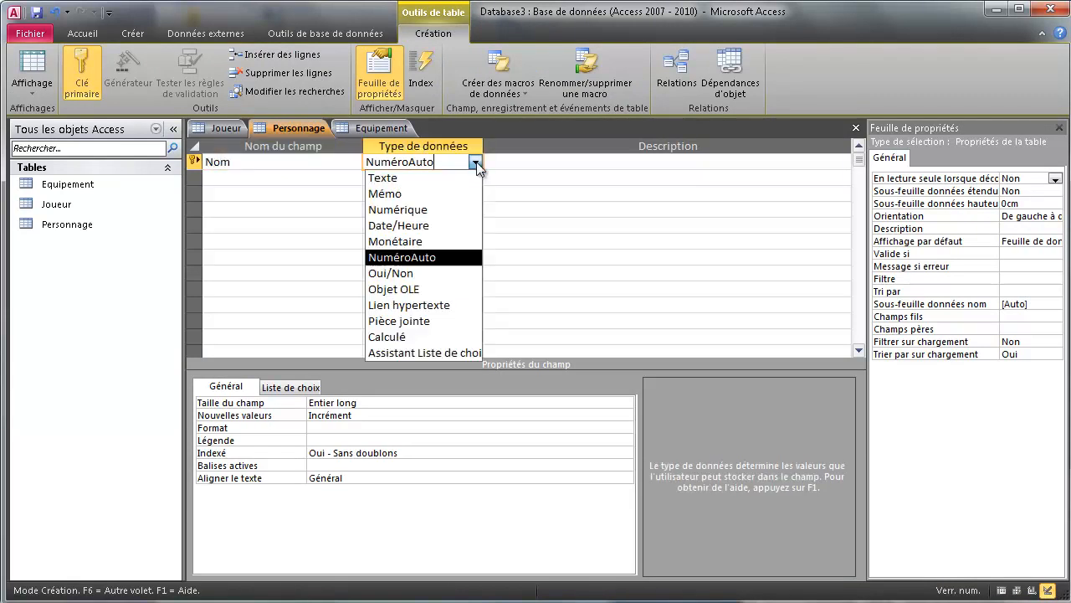
{"action": "left_click", "coordinate": [435, 178]}
Set Nom's field size to 60 and make it required.
{"action": "left_click", "coordinate": [246, 405]}
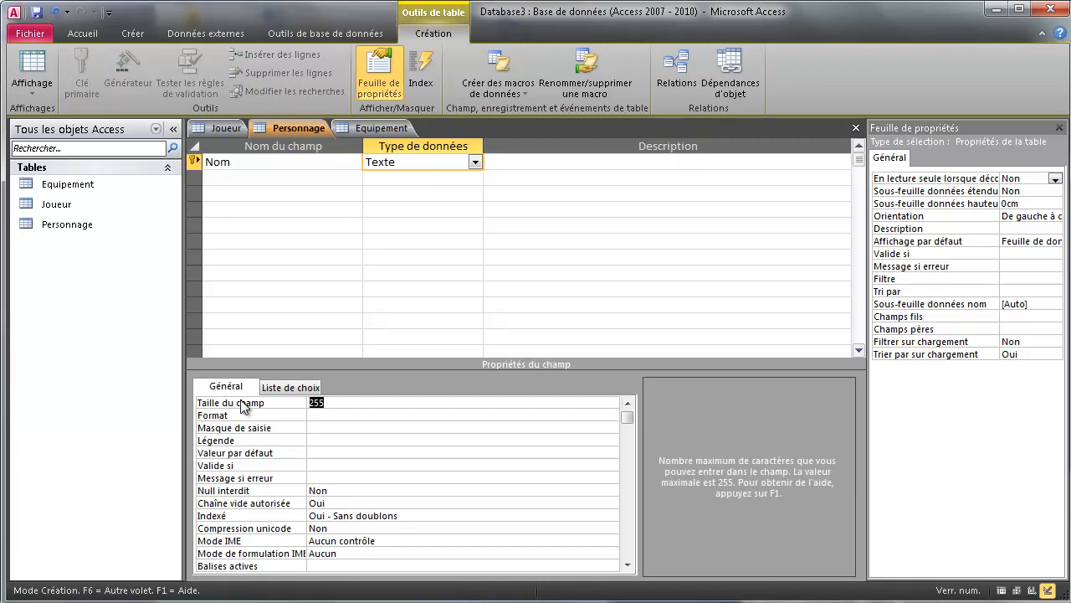
{"action": "type", "text": "60"}
{"action": "left_click", "coordinate": [341, 495]}
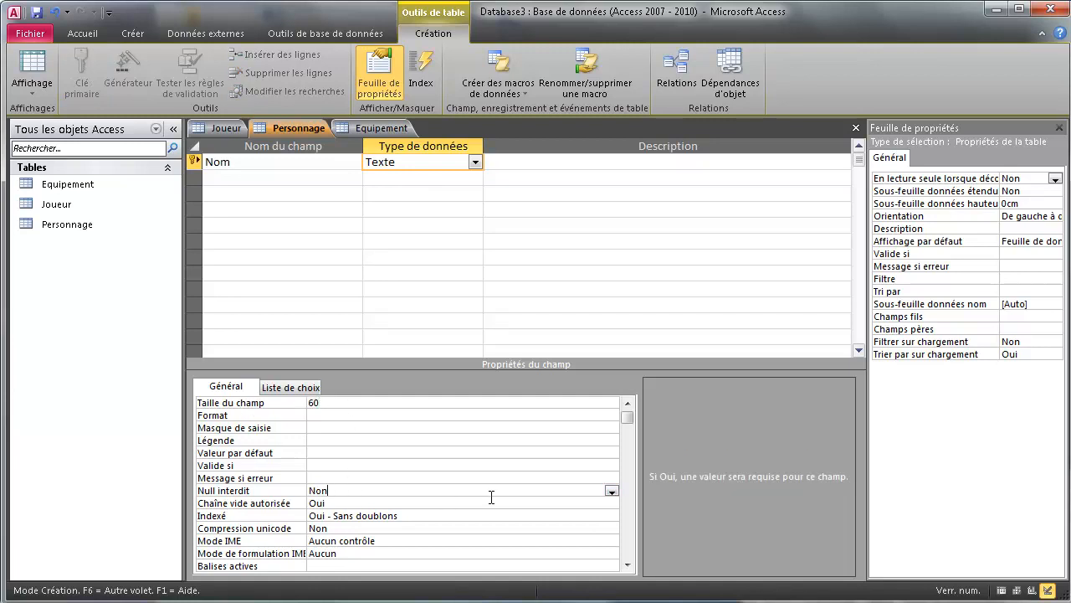
{"action": "left_click", "coordinate": [612, 492]}
{"action": "left_click", "coordinate": [368, 503]}
{"action": "left_click_drag", "start_coordinate": [333, 520], "coordinate": [382, 555]}
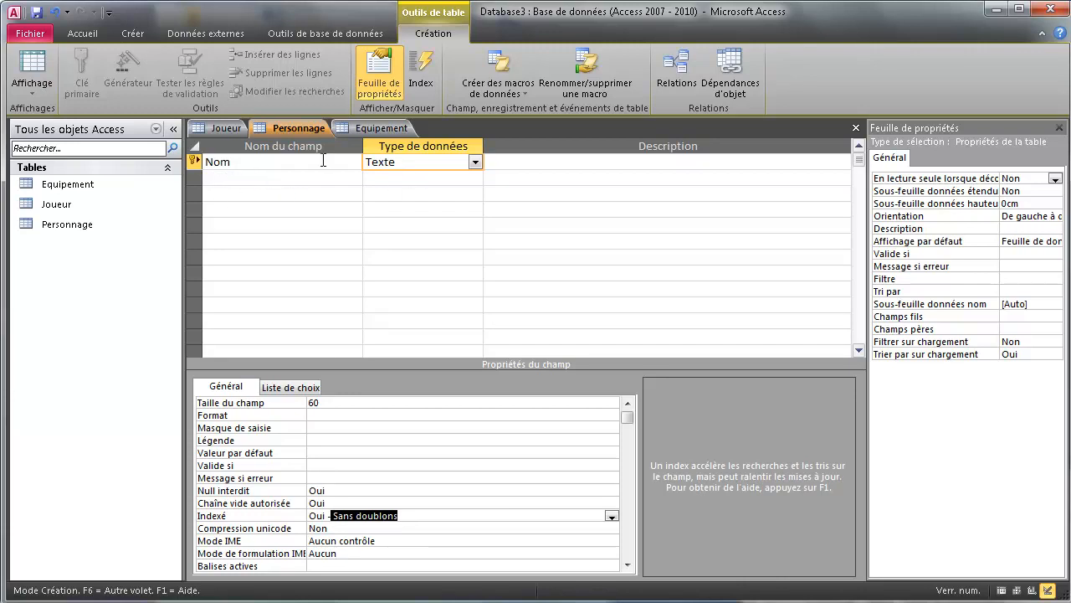
{"action": "left_click", "coordinate": [226, 129]}
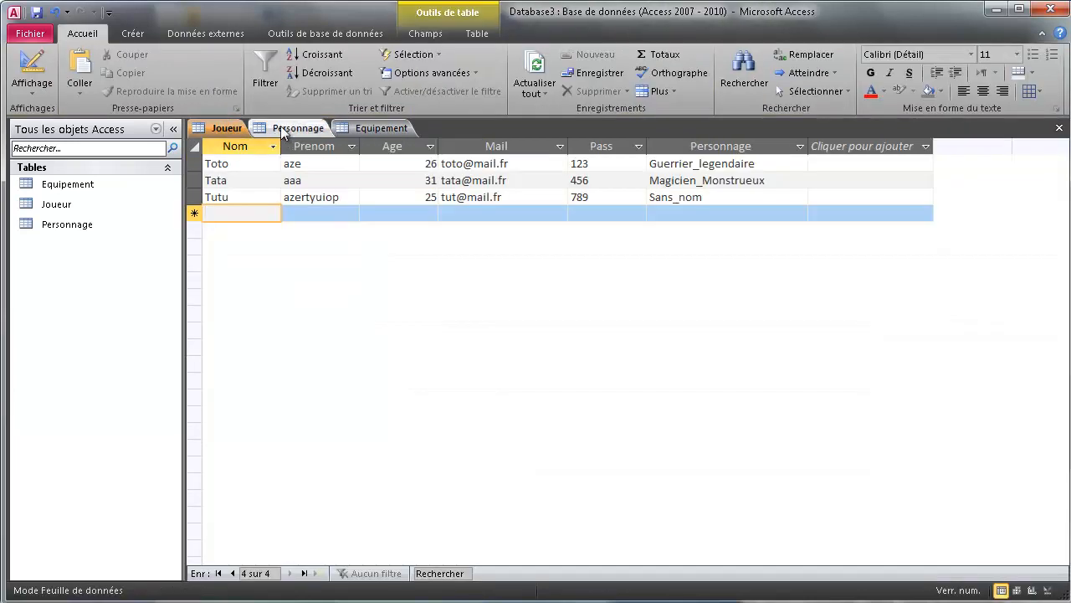
{"action": "left_click", "coordinate": [293, 128]}
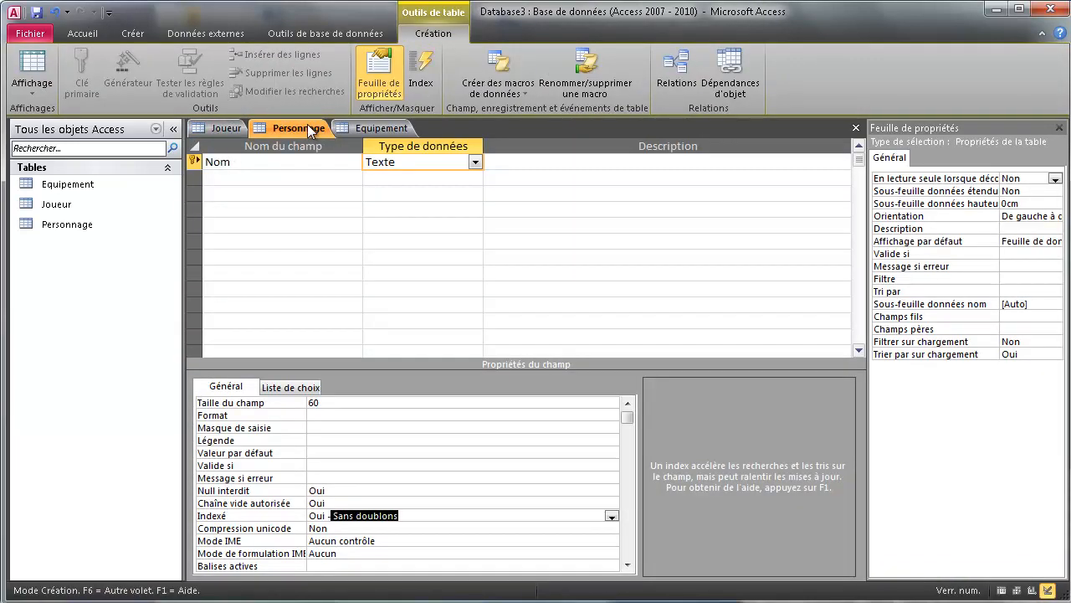
{"action": "left_click", "coordinate": [256, 180]}
Add a Texte field Race with a field size of 60.
{"action": "type", "text": "R"}
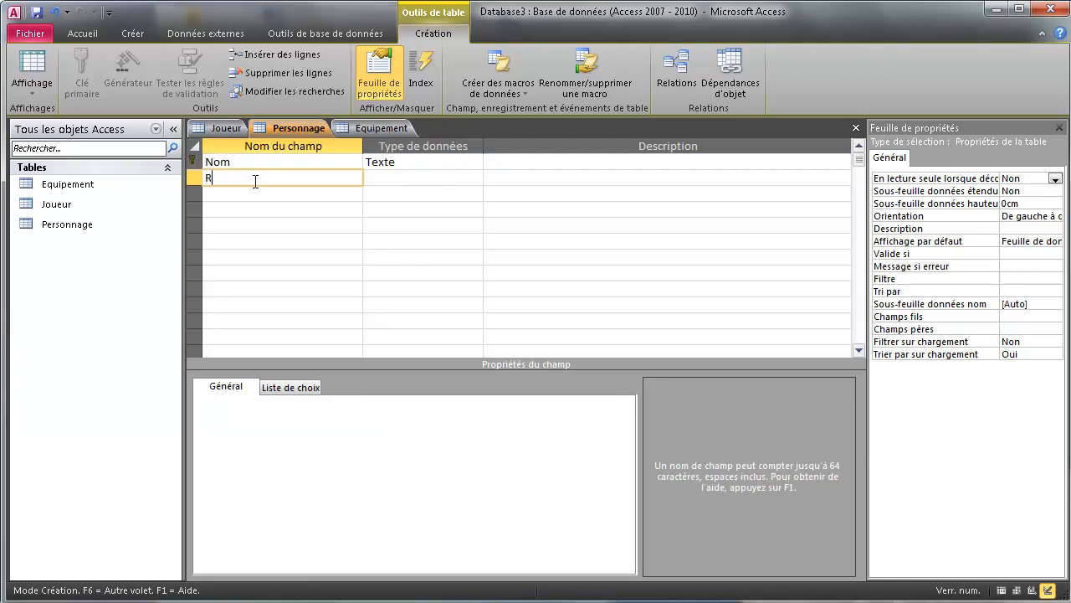
{"action": "type", "text": "ace"}
{"action": "left_click", "coordinate": [474, 174]}
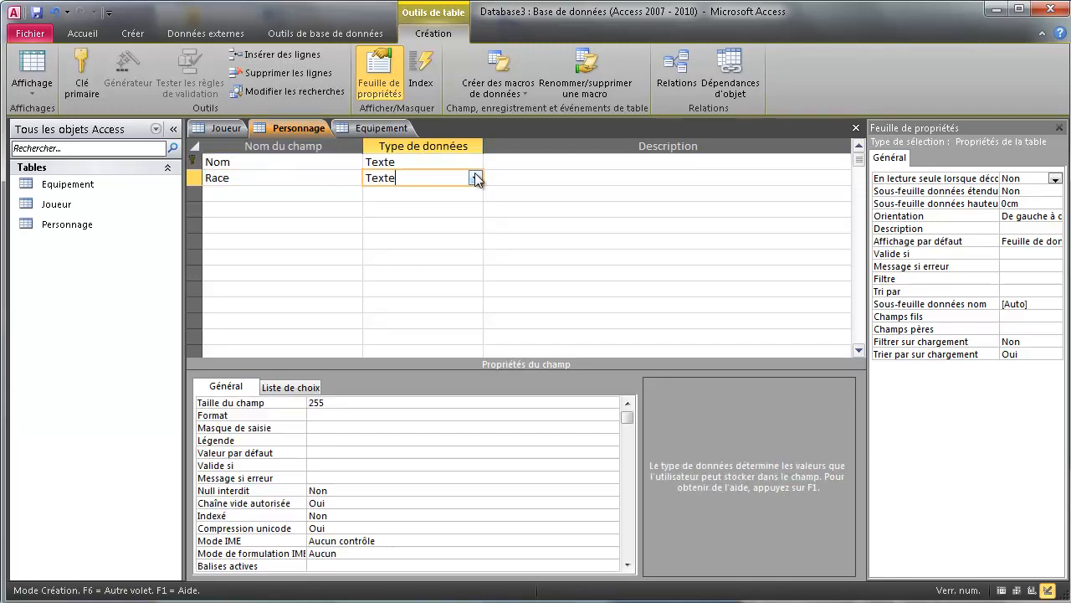
{"action": "left_click", "coordinate": [475, 177]}
{"action": "double_click", "coordinate": [341, 403]}
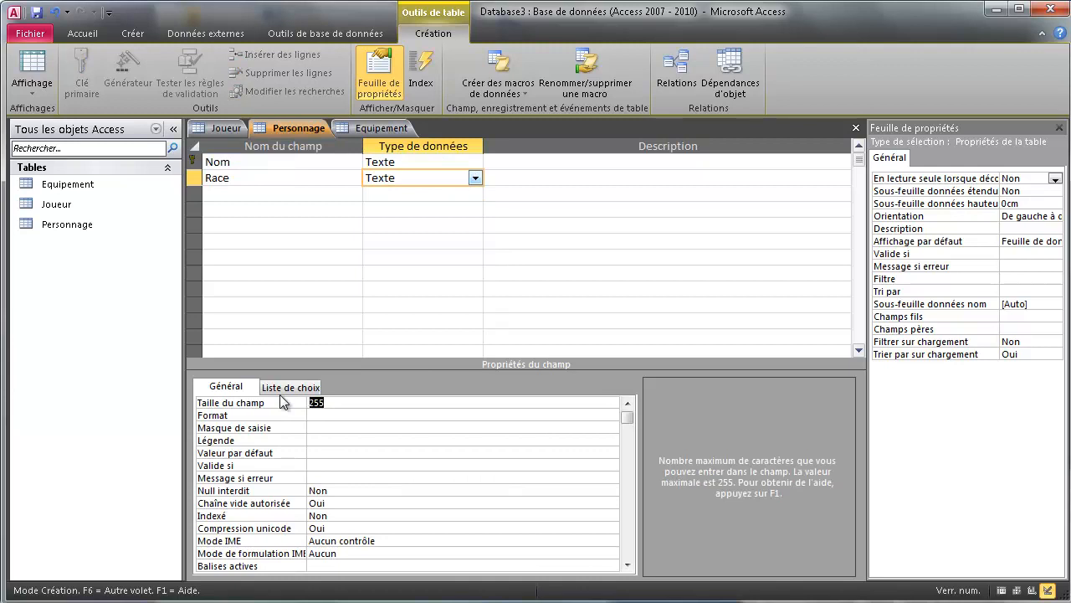
{"action": "type", "text": "60"}
Add a required Numérique field Niveau with a default value of 1.
{"action": "left_click", "coordinate": [251, 195]}
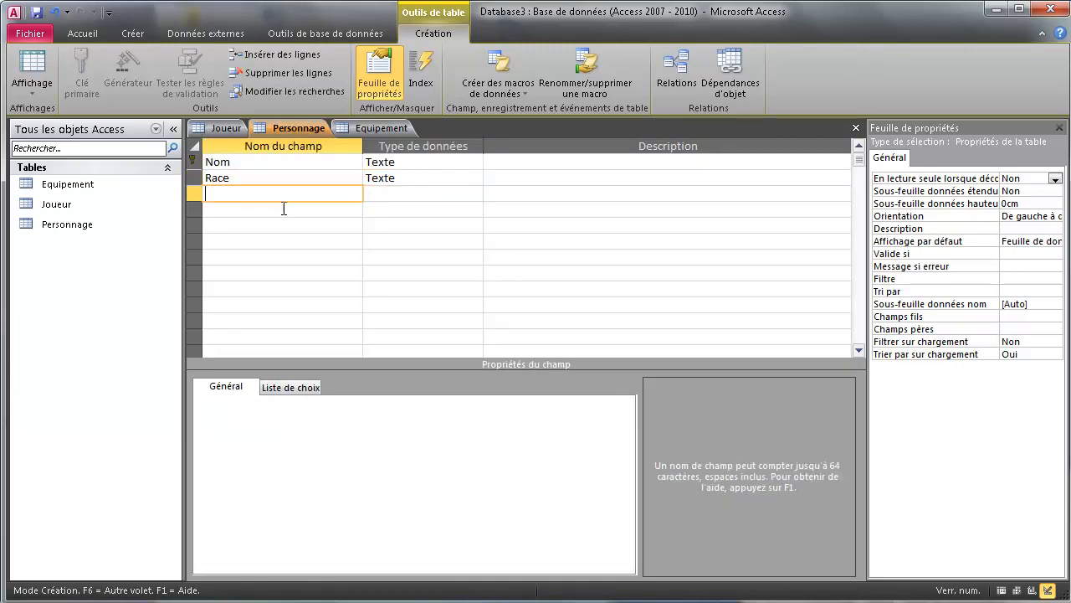
{"action": "type", "text": "Niveau"}
{"action": "left_click", "coordinate": [402, 195]}
{"action": "left_click", "coordinate": [474, 194]}
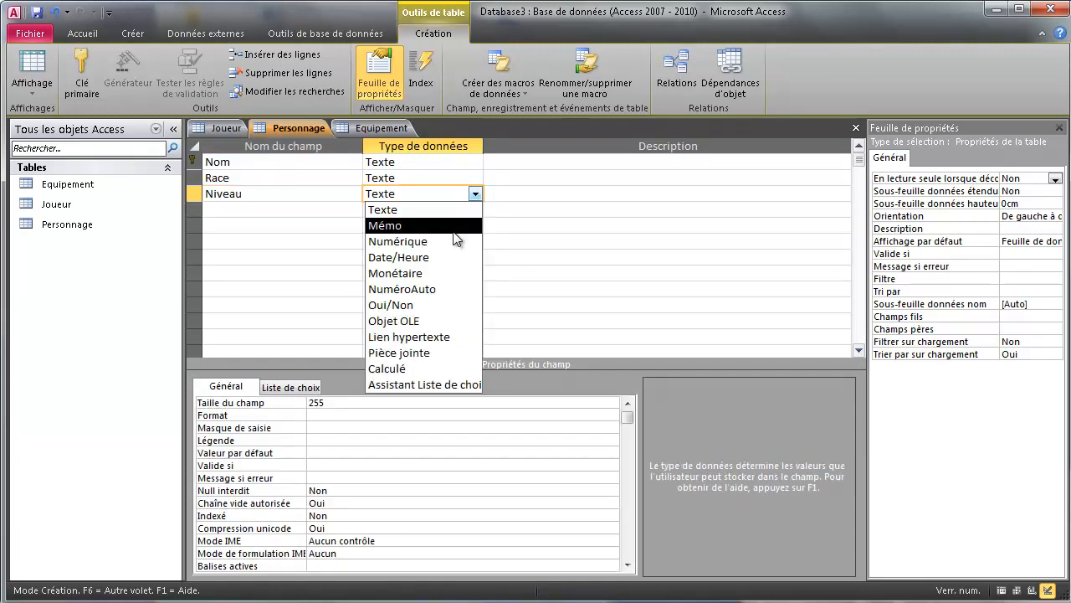
{"action": "left_click", "coordinate": [442, 243]}
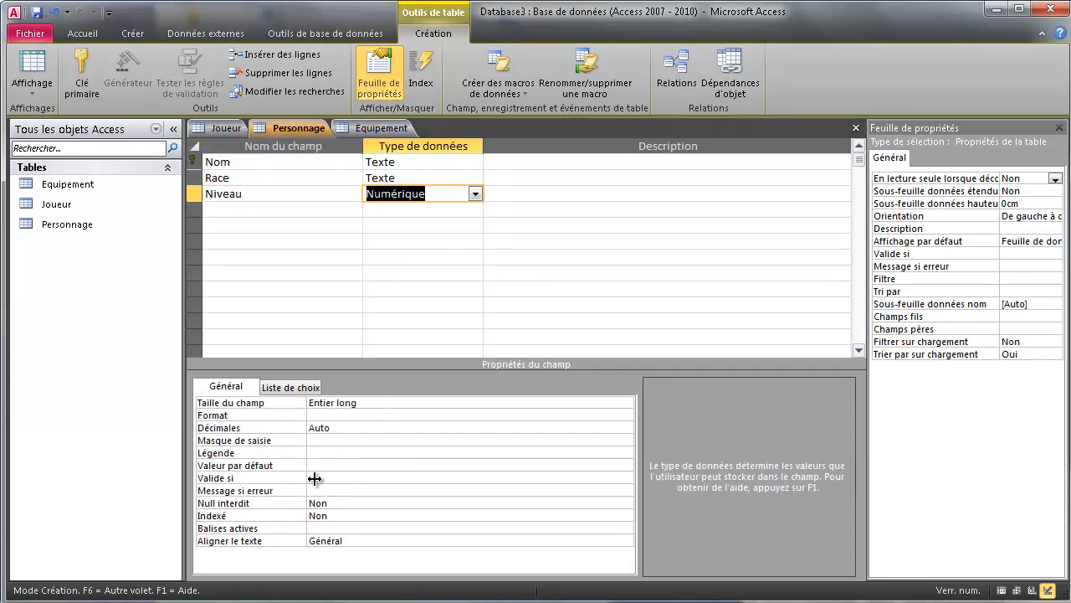
{"action": "left_click", "coordinate": [344, 503]}
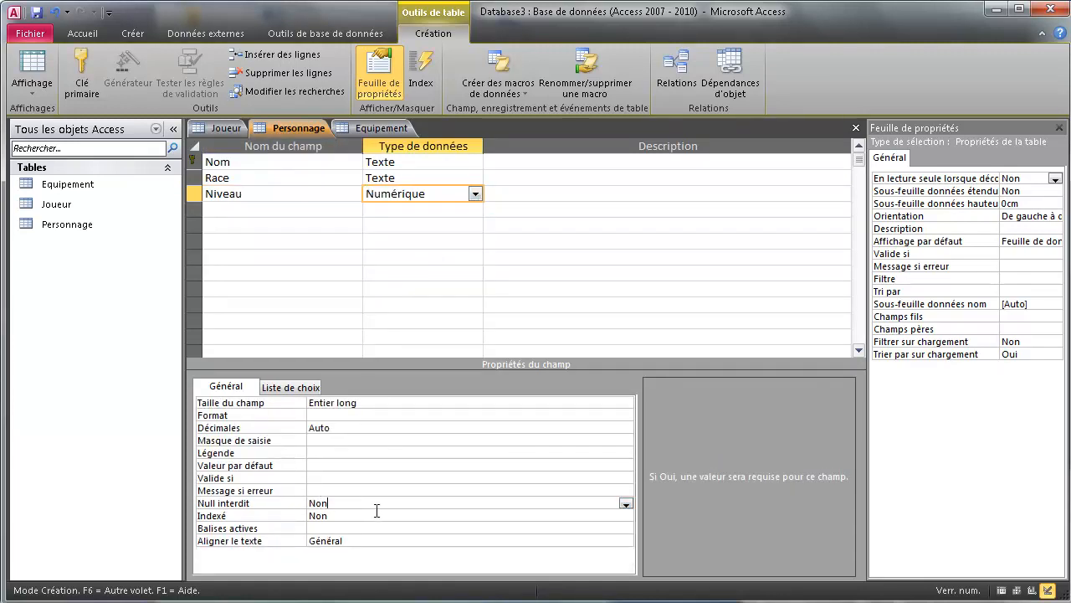
{"action": "left_click", "coordinate": [625, 503]}
{"action": "left_click", "coordinate": [399, 515]}
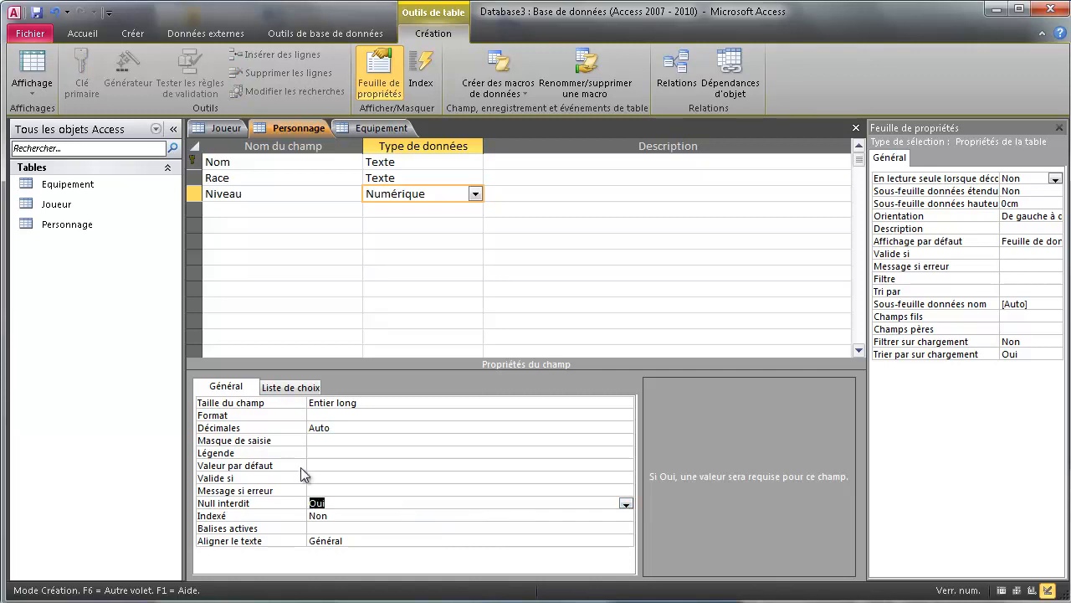
{"action": "left_click", "coordinate": [299, 467]}
{"action": "type", "text": "1"}
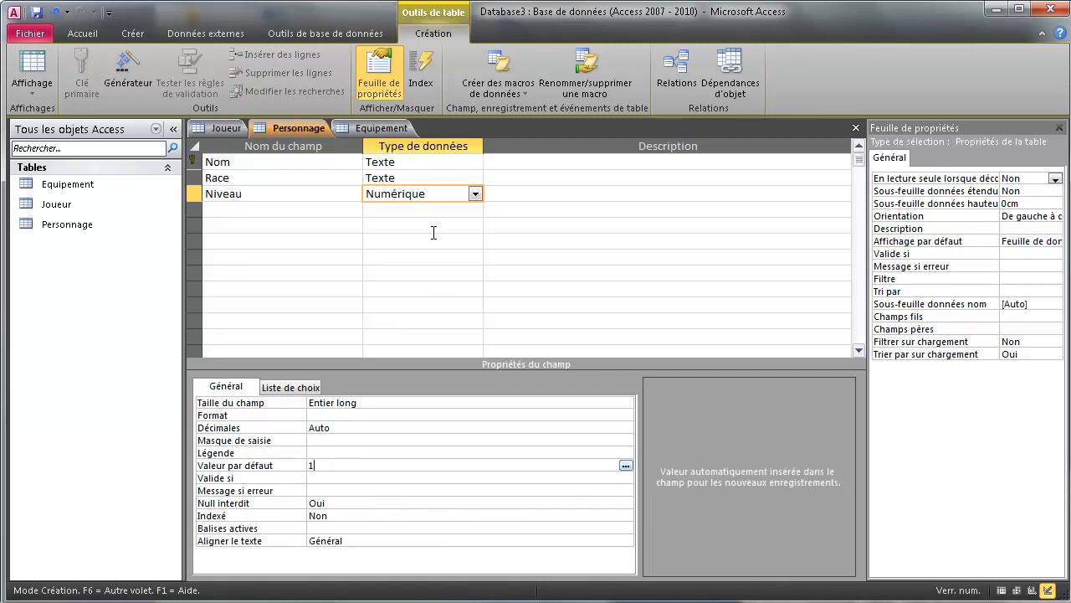
Set Race's Null interdit to Oui so the field is required.
{"action": "left_click", "coordinate": [418, 178]}
{"action": "left_click", "coordinate": [347, 490]}
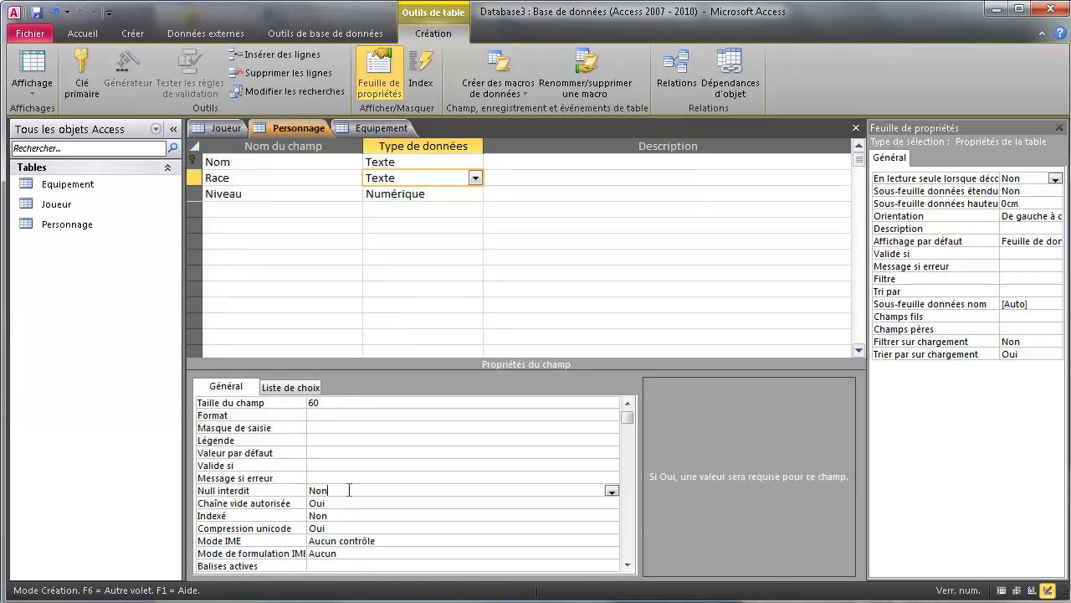
{"action": "left_click", "coordinate": [612, 491]}
{"action": "left_click", "coordinate": [419, 503]}
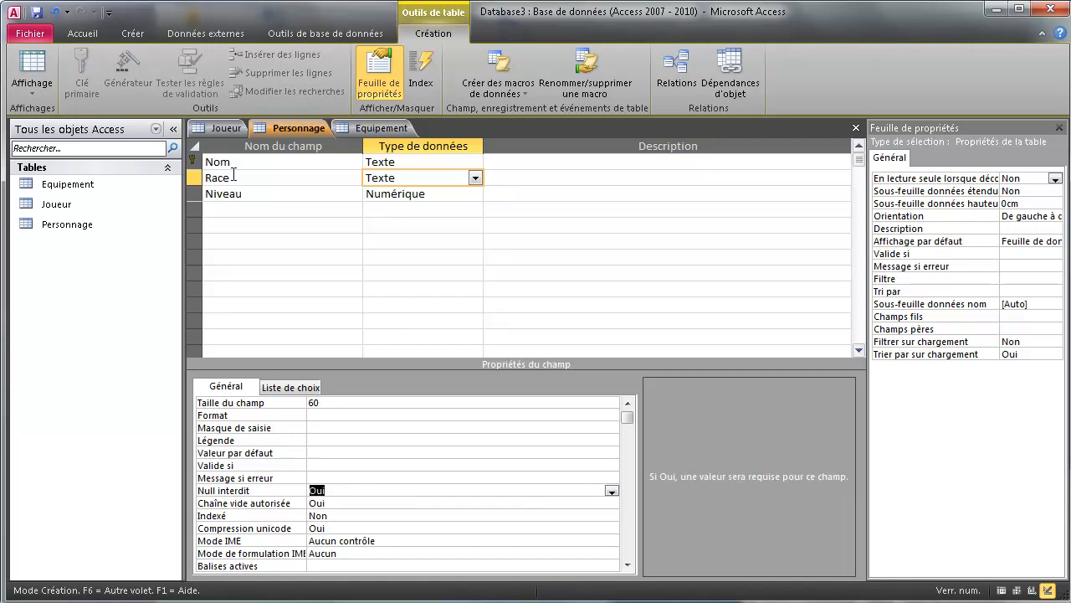
{"action": "left_click", "coordinate": [240, 206]}
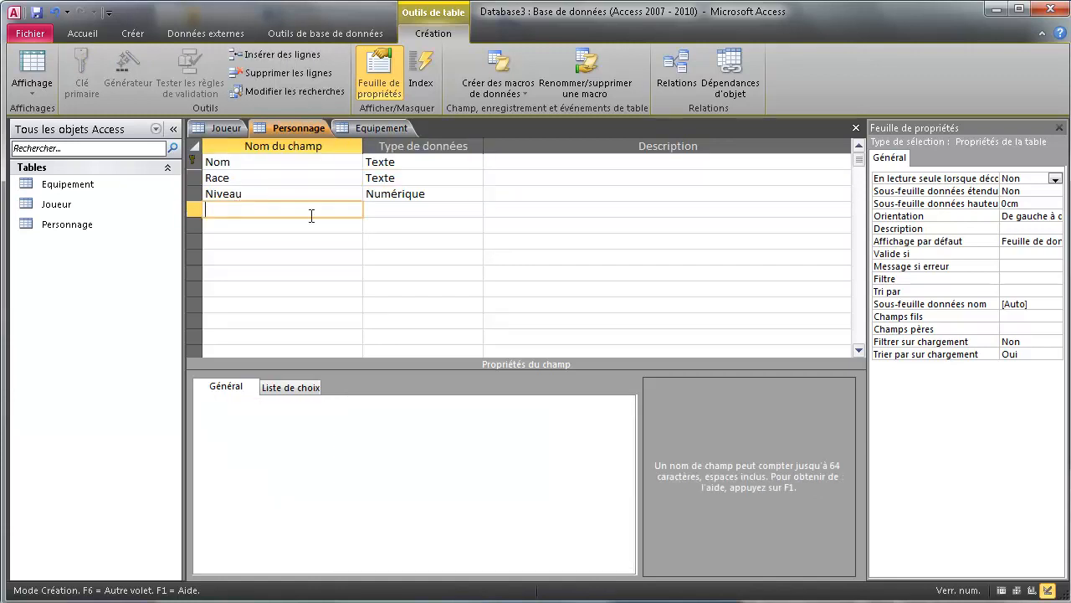
Add Argent as a required Numérique field with a default value of 0.
{"action": "type", "text": "Argent"}
{"action": "left_click", "coordinate": [390, 209]}
{"action": "left_click", "coordinate": [474, 209]}
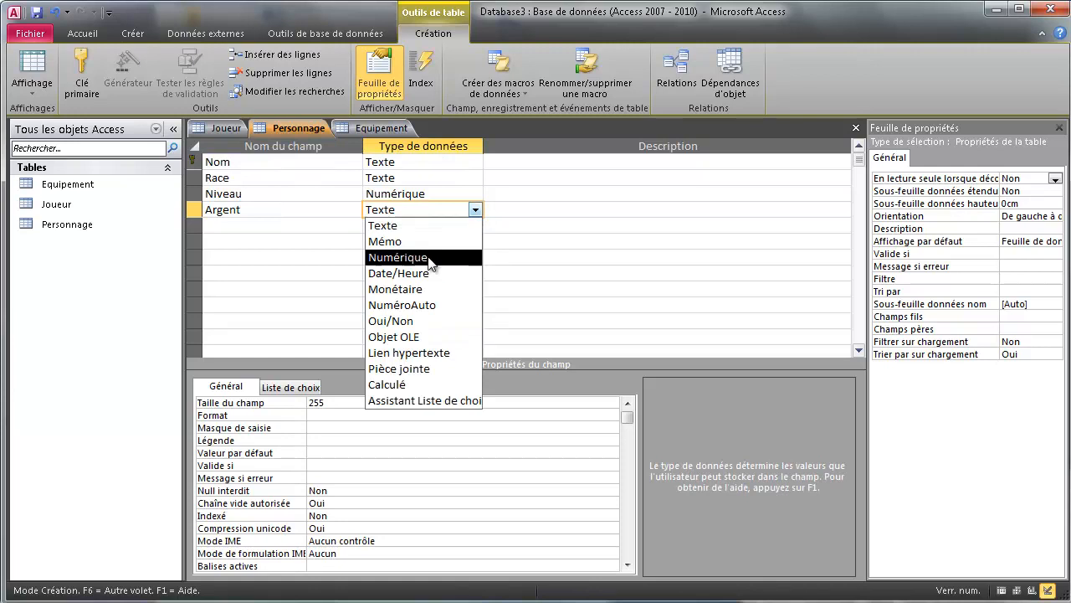
{"action": "left_click", "coordinate": [425, 260]}
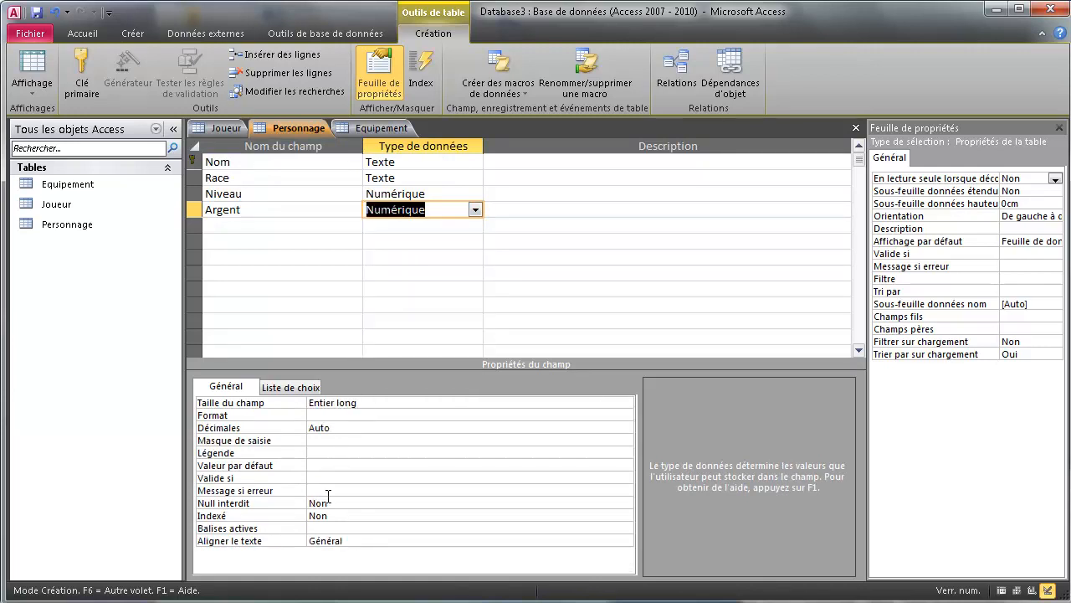
{"action": "left_click", "coordinate": [326, 476]}
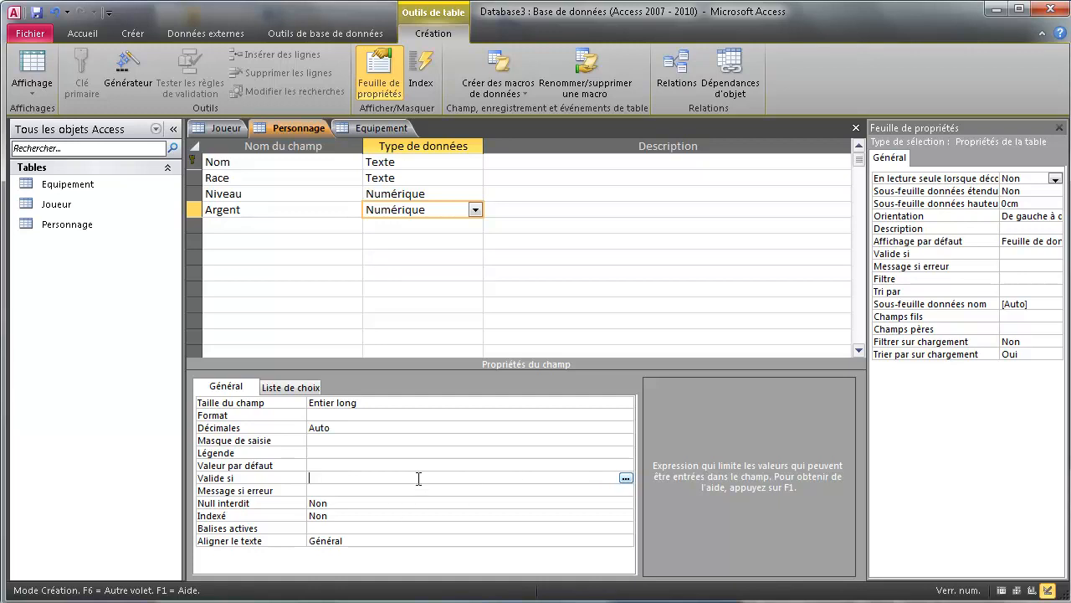
{"action": "type", "text": ">"}
{"action": "left_click", "coordinate": [372, 502]}
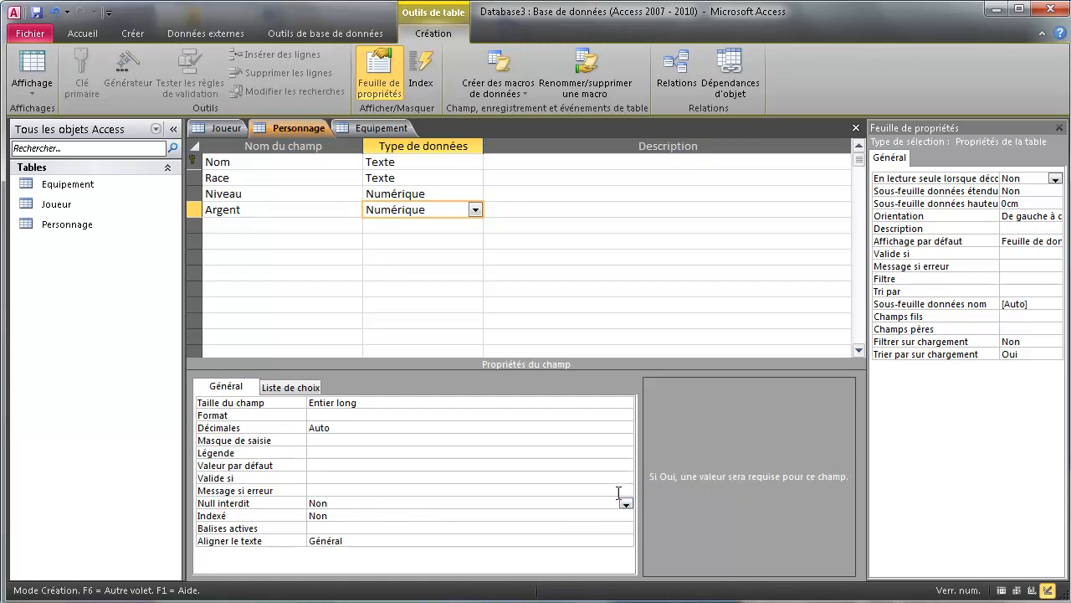
{"action": "left_click", "coordinate": [625, 503]}
{"action": "left_click", "coordinate": [370, 515]}
{"action": "left_click", "coordinate": [314, 467]}
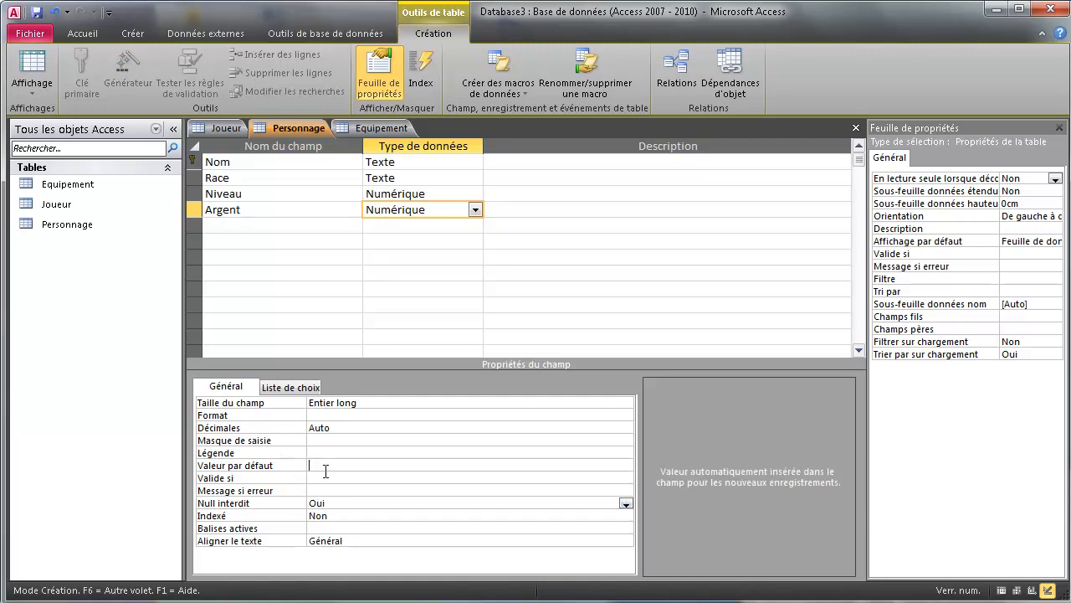
{"action": "type", "text": "0"}
{"action": "key", "text": "Return"}
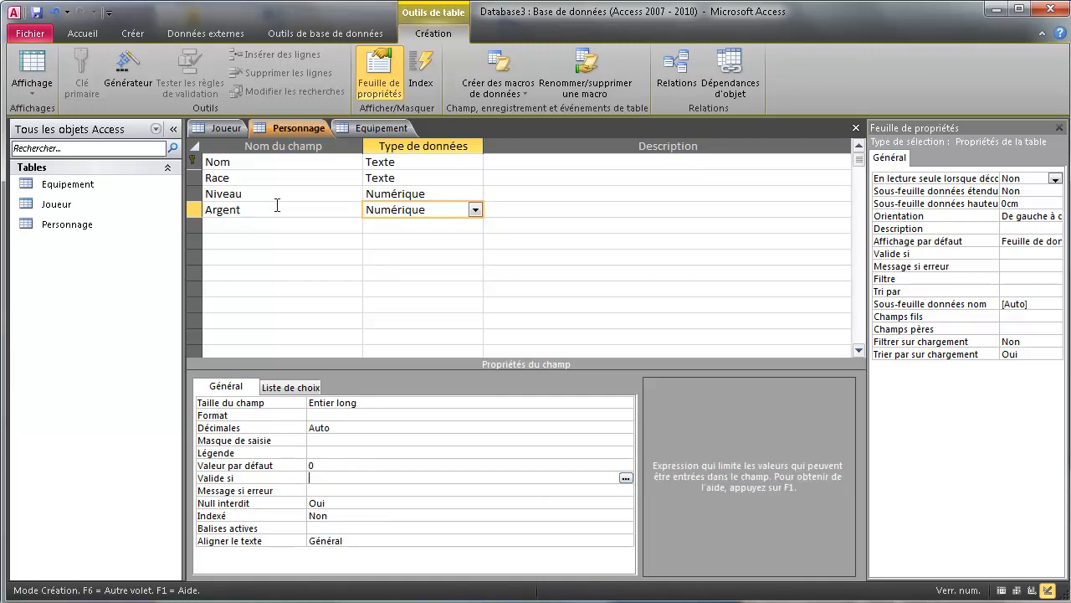
Add a required Texte field Equipement with a field size of 60.
{"action": "left_click", "coordinate": [271, 227]}
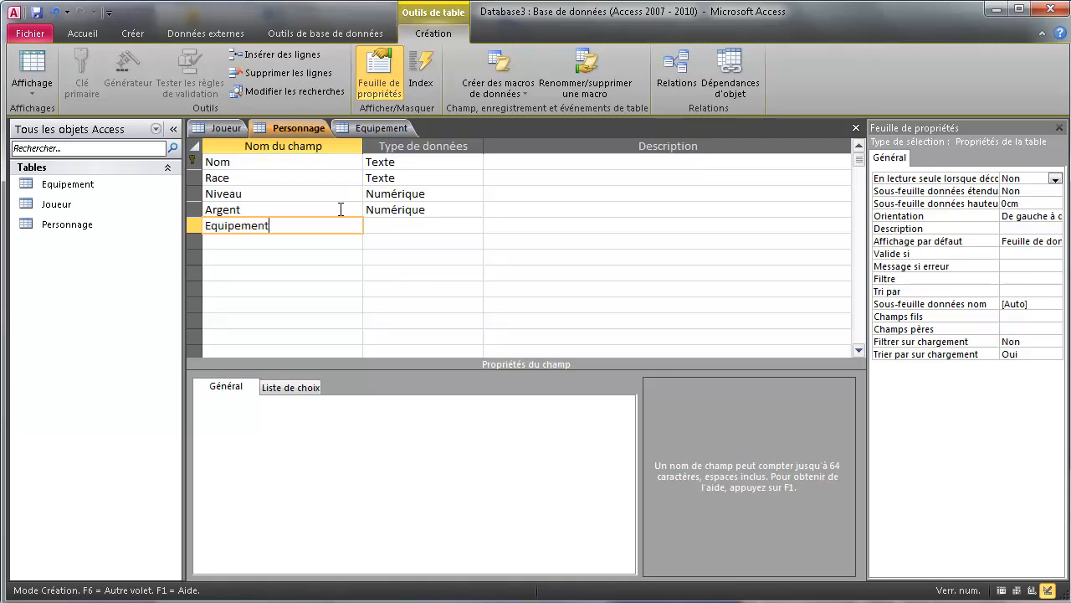
{"action": "left_click", "coordinate": [465, 223]}
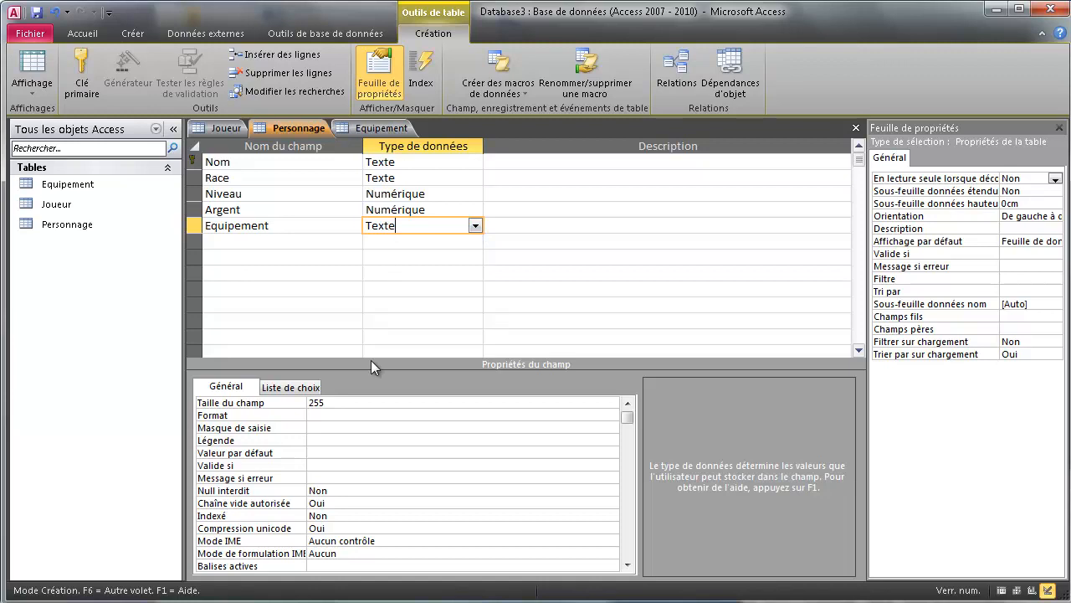
{"action": "double_click", "coordinate": [365, 403]}
{"action": "type", "text": "60"}
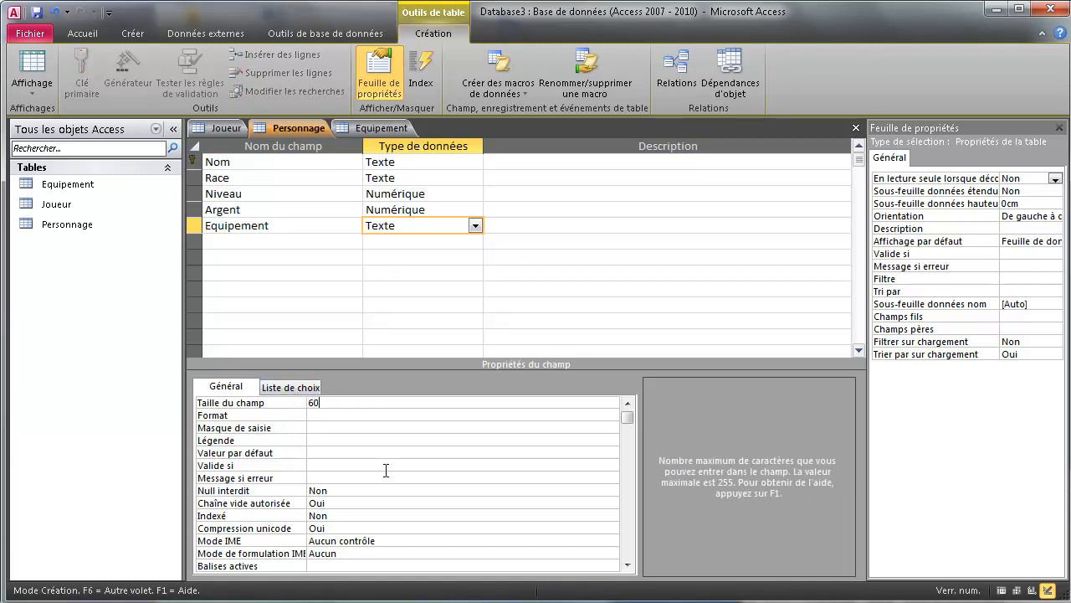
{"action": "left_click", "coordinate": [348, 492]}
{"action": "left_click", "coordinate": [611, 493]}
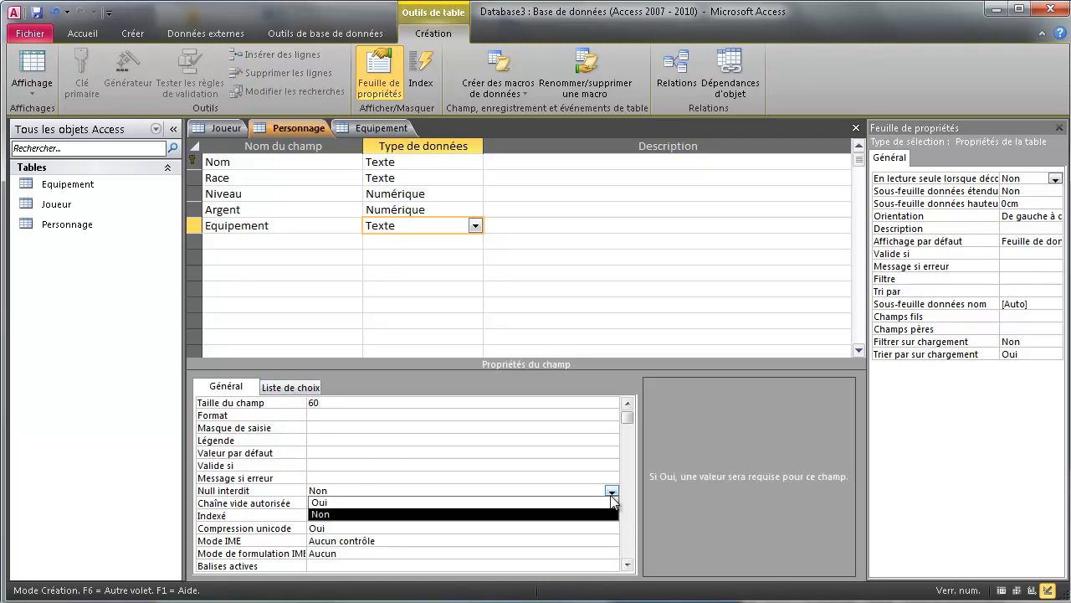
{"action": "left_click", "coordinate": [453, 503]}
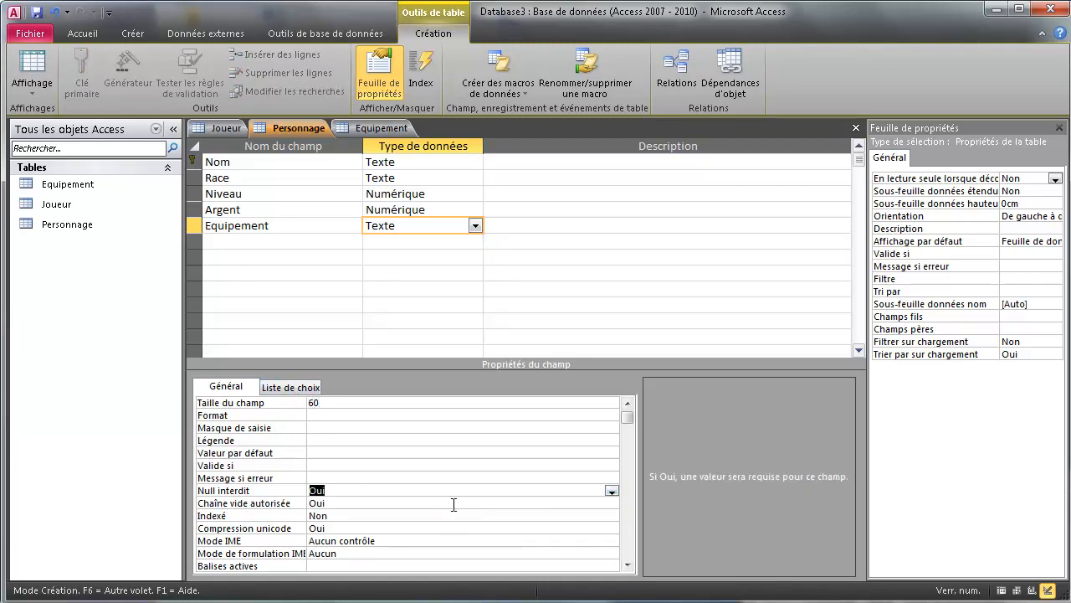
{"action": "left_click", "coordinate": [402, 246]}
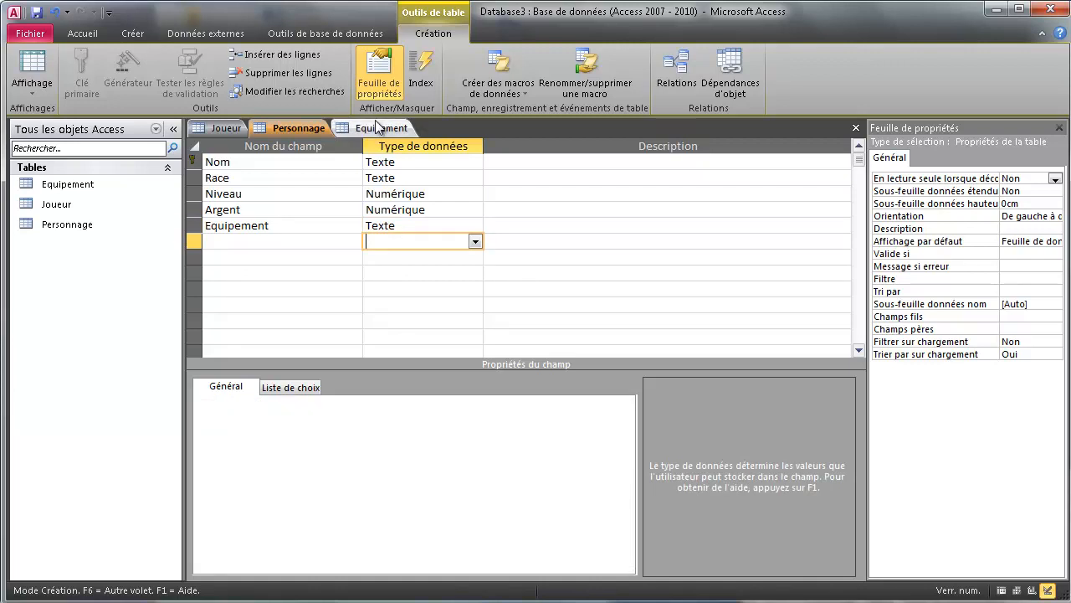
{"action": "left_click", "coordinate": [377, 127]}
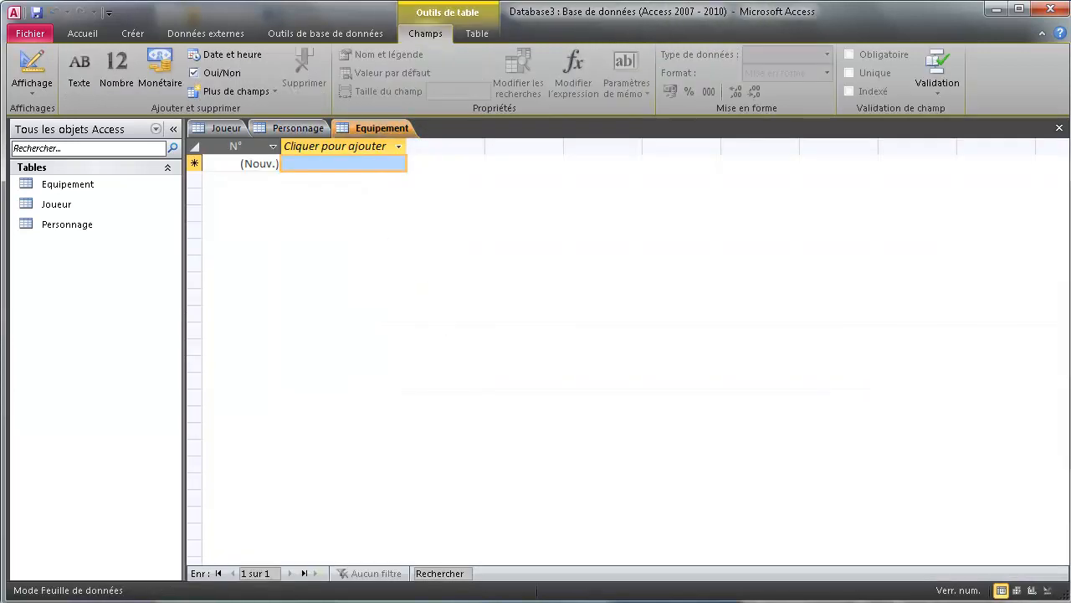
Open Equipement in design view and rename NomObjet to Objet as a Texte field.
{"action": "left_click", "coordinate": [1049, 590]}
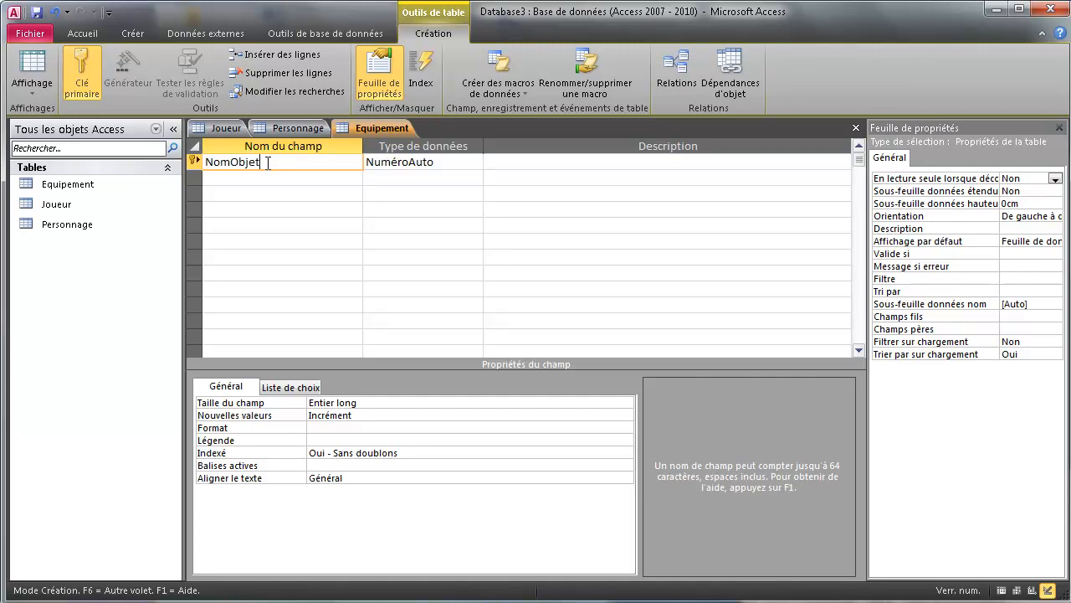
{"action": "left_click_drag", "start_coordinate": [232, 163], "coordinate": [188, 160]}
{"action": "key", "text": "BackSpace"}
{"action": "left_click", "coordinate": [446, 164]}
{"action": "left_click", "coordinate": [475, 162]}
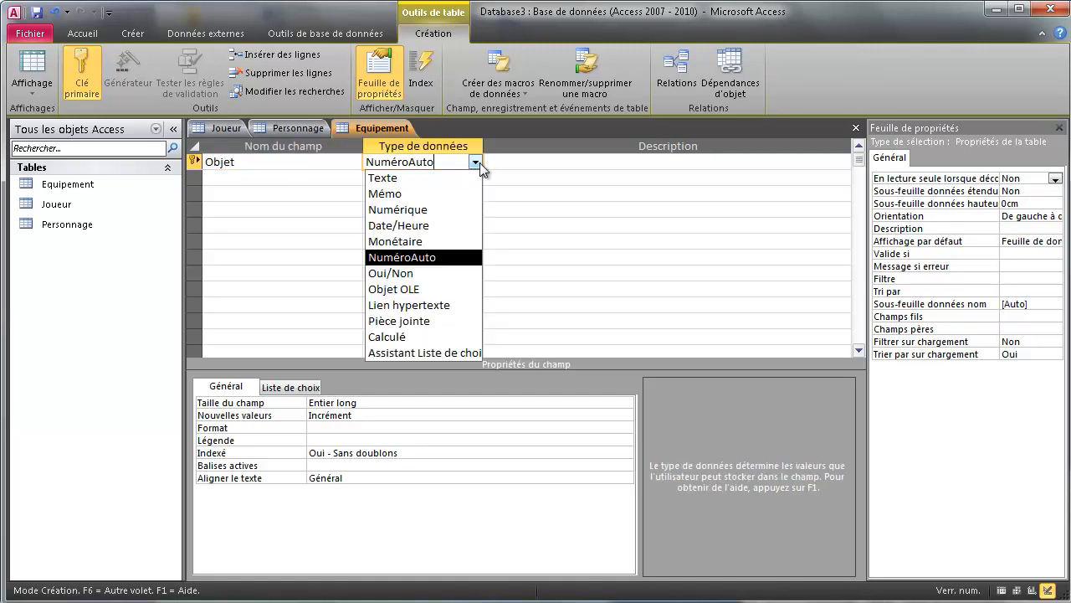
{"action": "left_click", "coordinate": [435, 178]}
Set Objet's field size to 60 and make it required.
{"action": "left_click", "coordinate": [276, 404]}
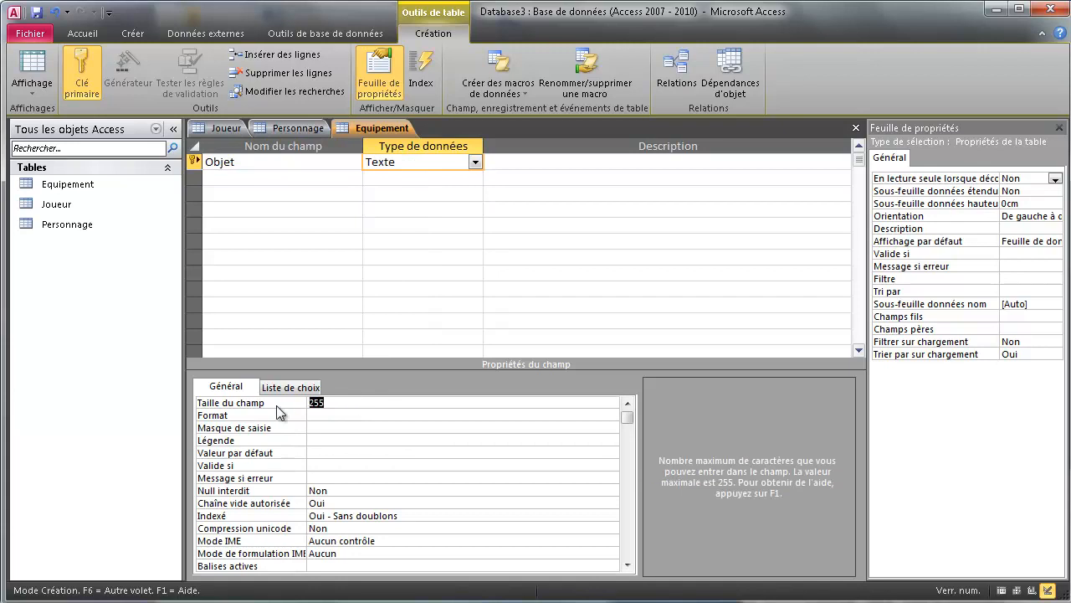
{"action": "type", "text": "60"}
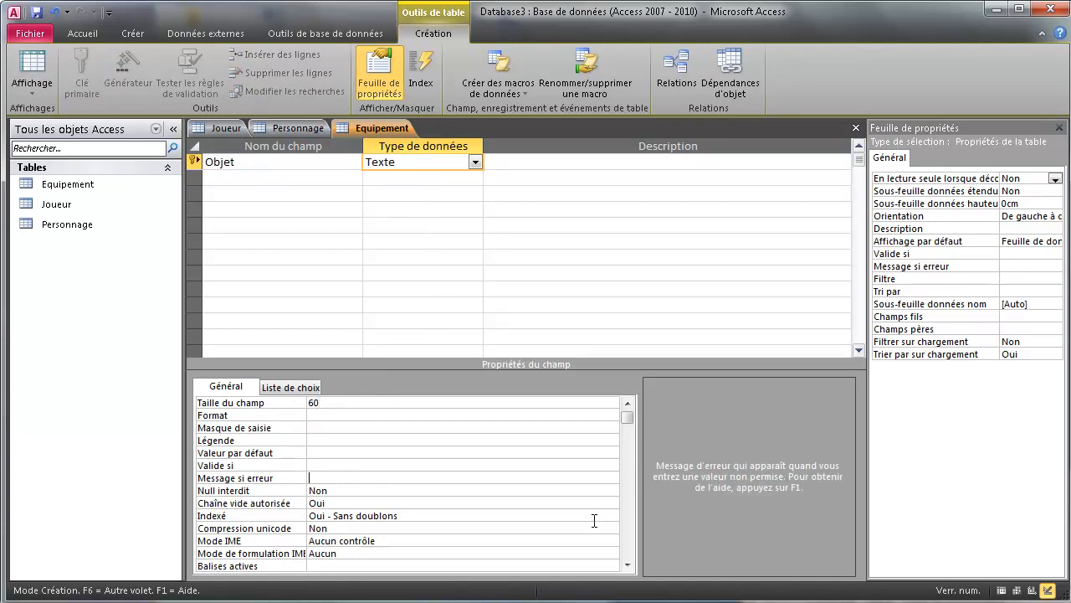
{"action": "left_click", "coordinate": [613, 489]}
{"action": "left_click", "coordinate": [612, 489]}
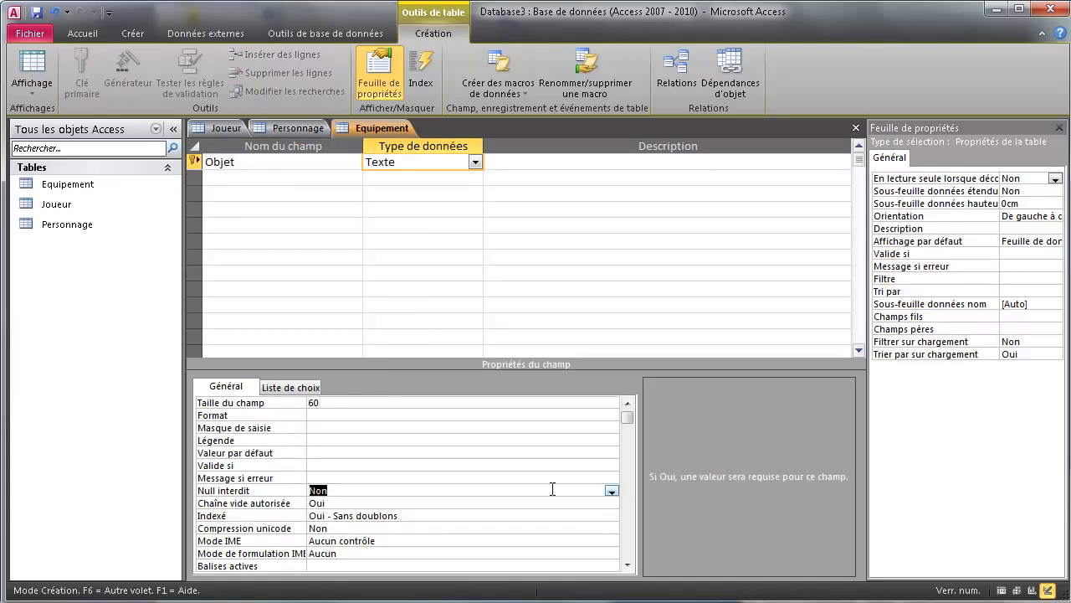
{"action": "left_click", "coordinate": [612, 490]}
{"action": "left_click", "coordinate": [390, 503]}
Save Personnage's design, view it as a datasheet, then display Joueur's three player records.
{"action": "right_click", "coordinate": [366, 129]}
{"action": "left_click", "coordinate": [299, 136]}
{"action": "right_click", "coordinate": [299, 135]}
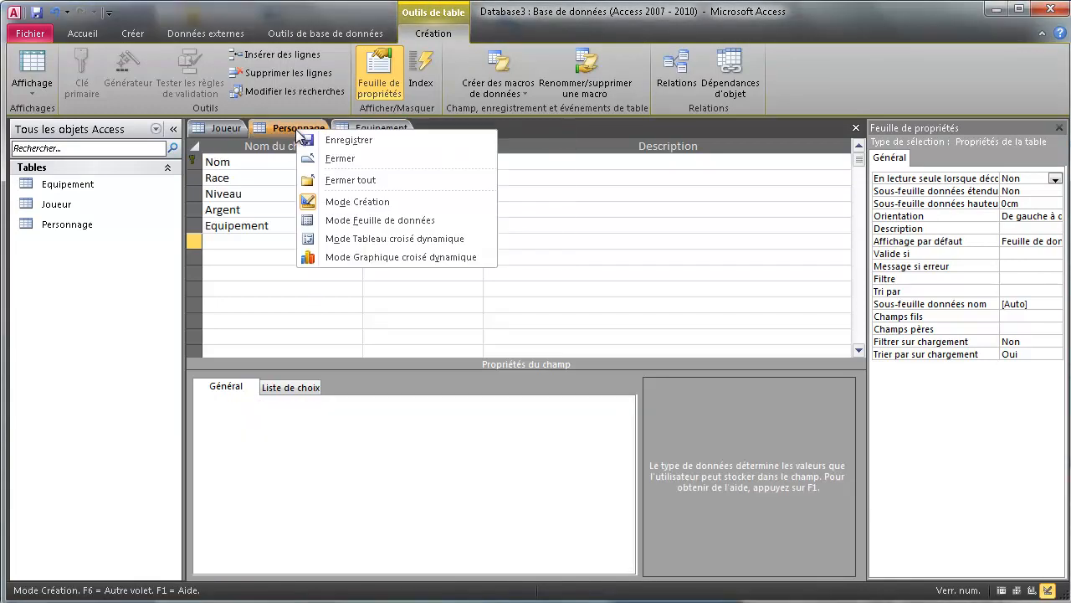
{"action": "left_click", "coordinate": [323, 139]}
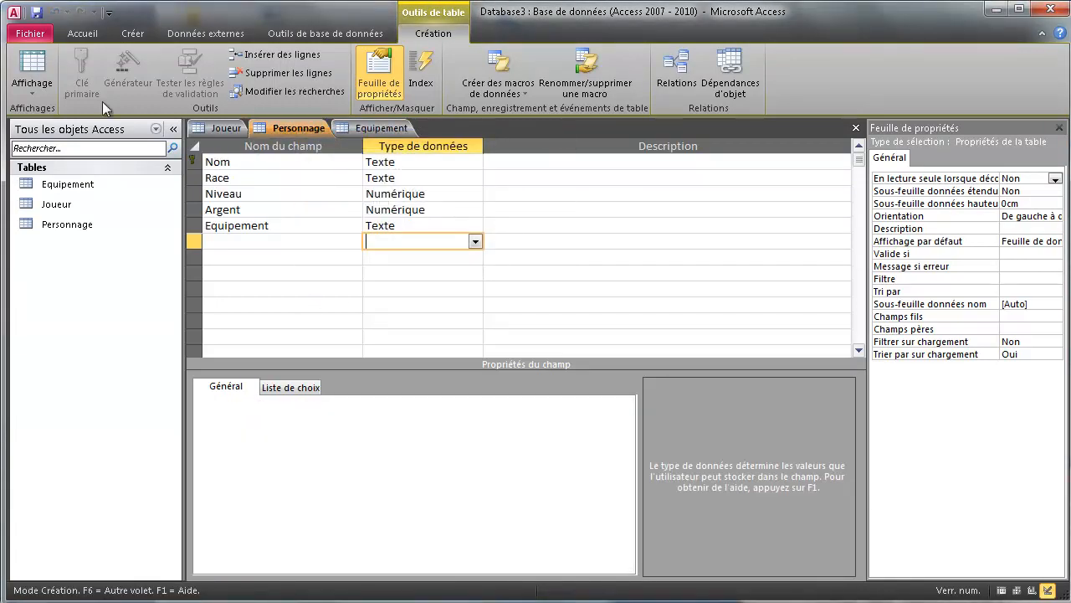
{"action": "left_click", "coordinate": [36, 71]}
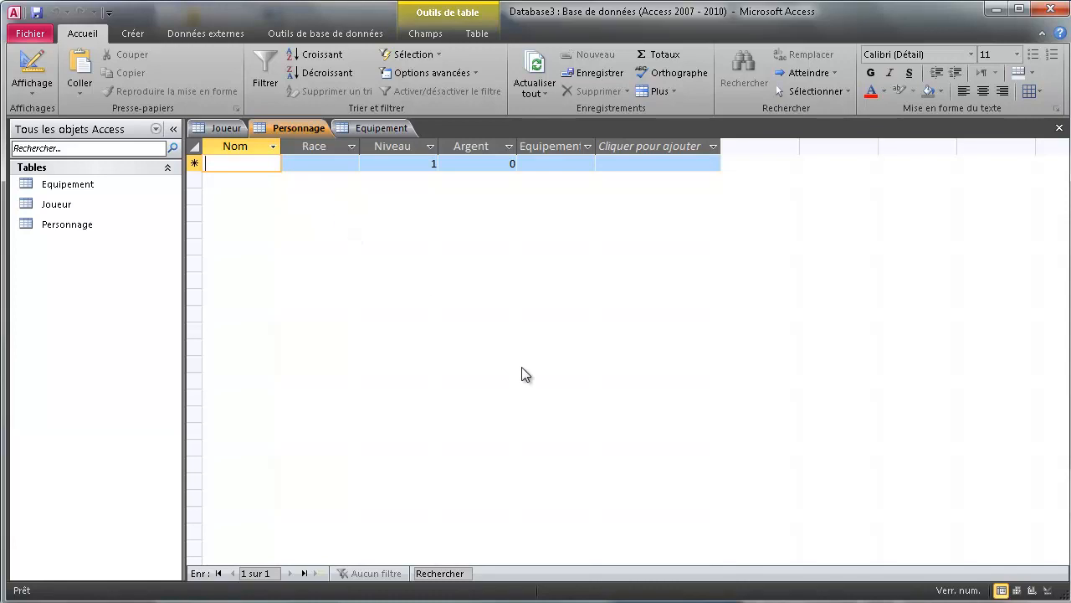
{"action": "left_click", "coordinate": [227, 127]}
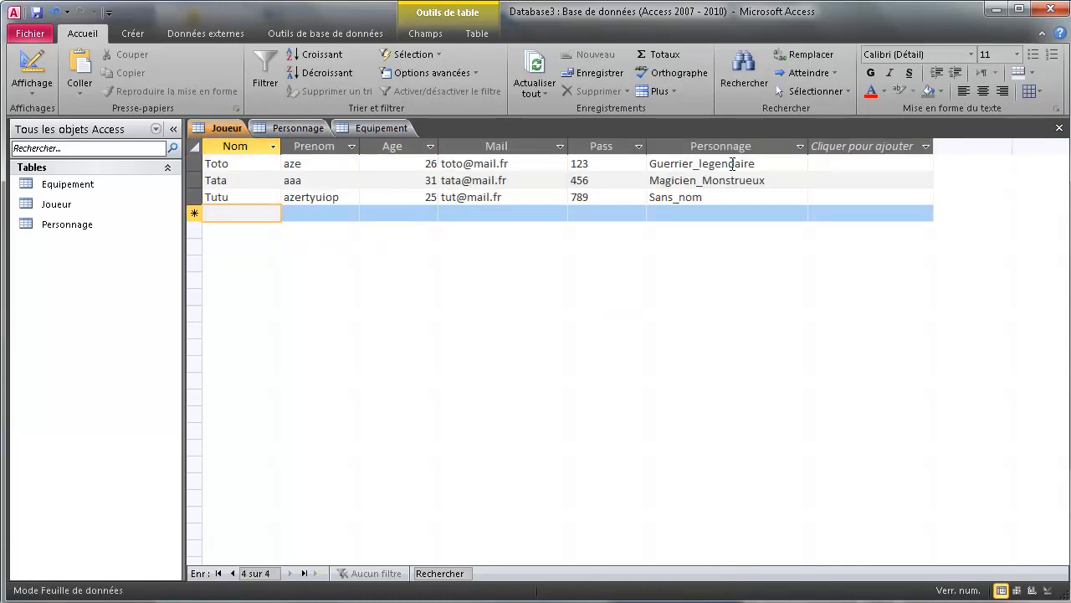
{"action": "left_click", "coordinate": [763, 162]}
Paste Guerrier_legendaire from Joueur into Personnage's Nom, leaving its Equipement empty.
{"action": "left_click_drag", "start_coordinate": [757, 164], "coordinate": [640, 172]}
{"action": "key", "text": "ctrl+c"}
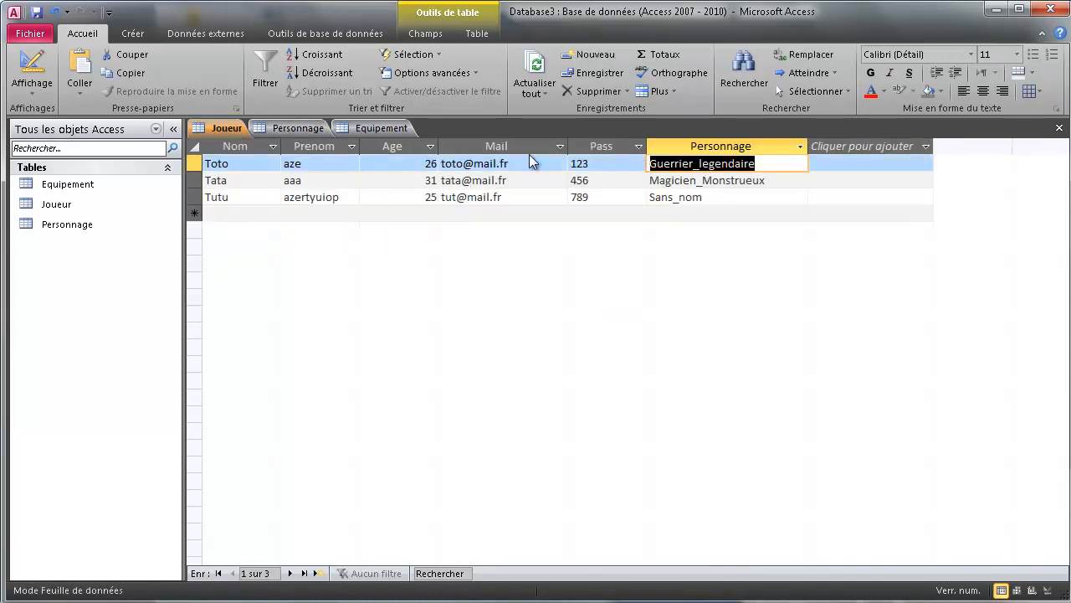
{"action": "left_click", "coordinate": [291, 128]}
{"action": "key", "text": "ctrl+v"}
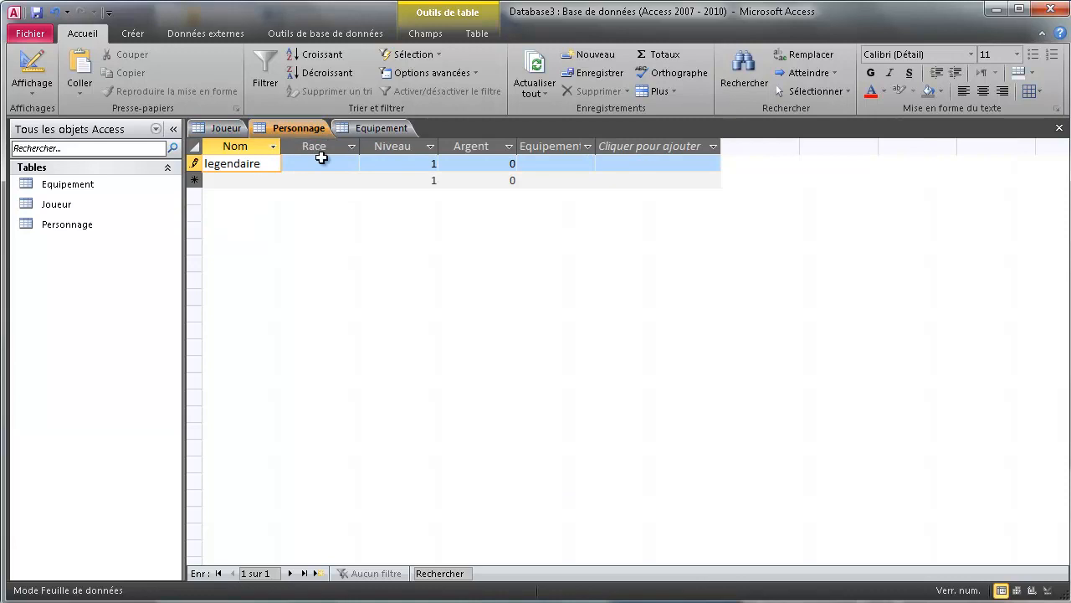
{"action": "left_click", "coordinate": [326, 162]}
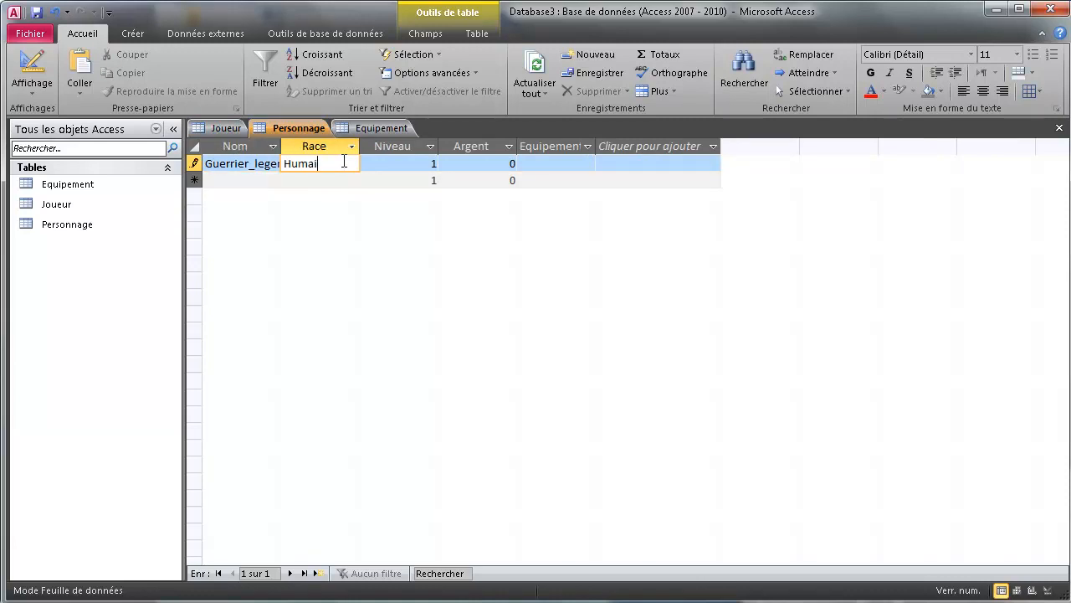
{"action": "left_click", "coordinate": [528, 163]}
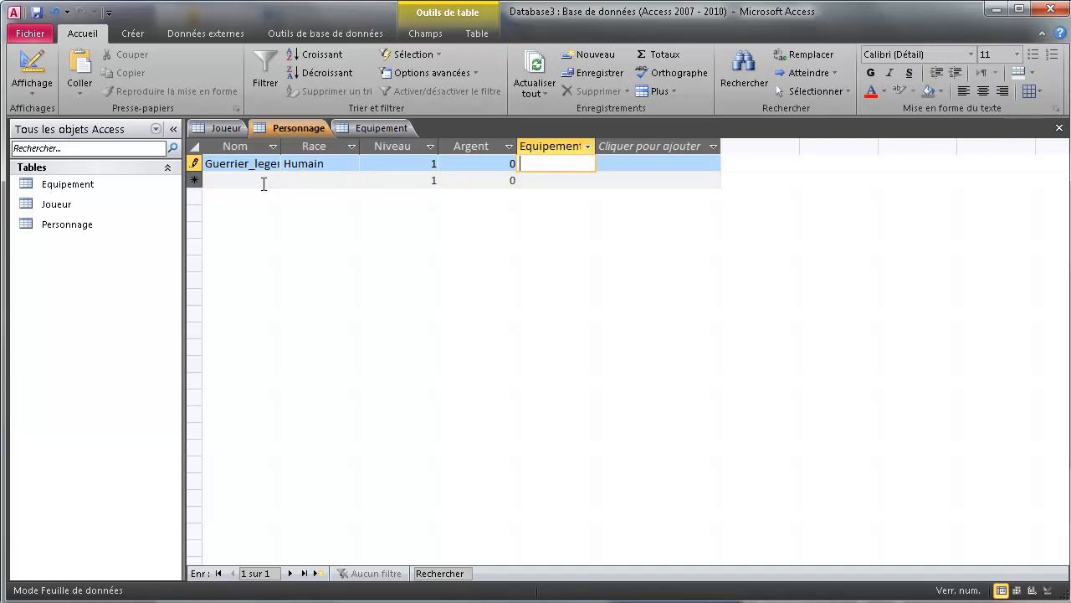
Copy Magicien_Monstrueux from Joueur, start a new Personnage row and dismiss the required-value warning.
{"action": "left_click", "coordinate": [234, 130]}
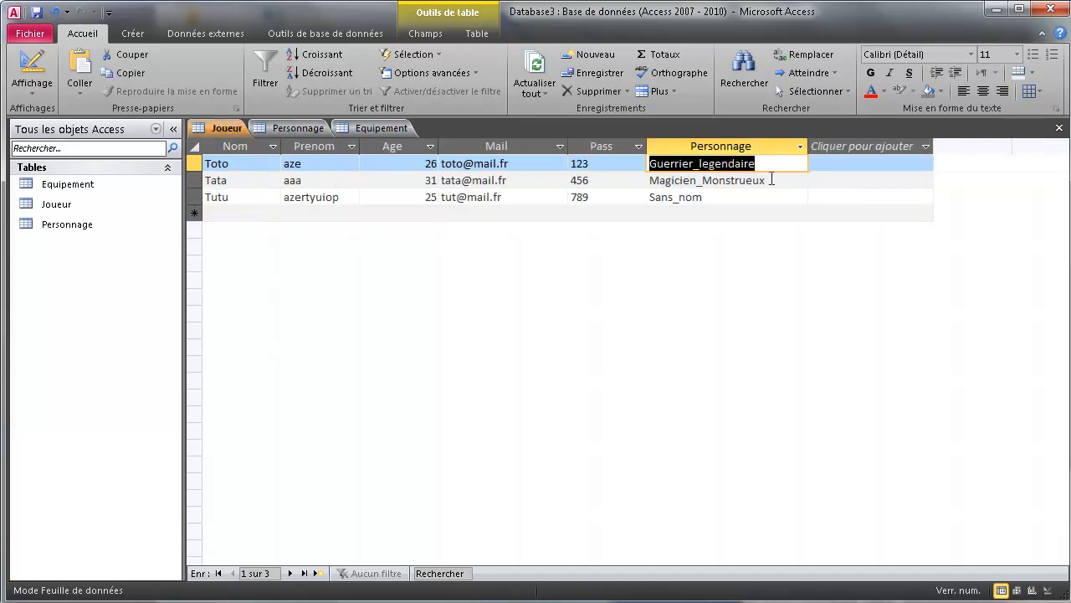
{"action": "left_click_drag", "start_coordinate": [770, 180], "coordinate": [651, 179]}
{"action": "left_click", "coordinate": [302, 130]}
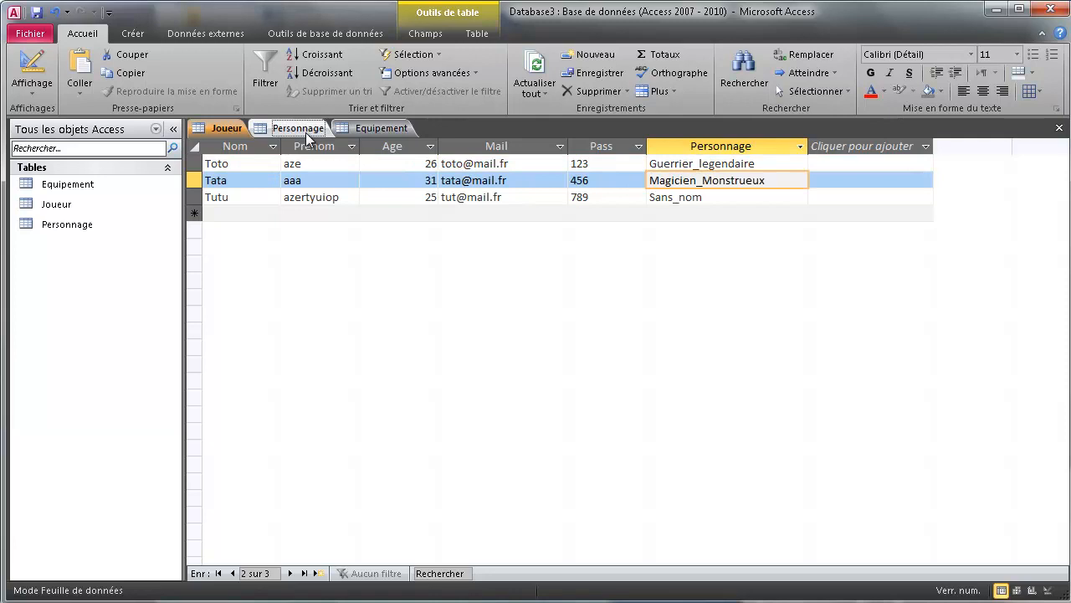
{"action": "left_click", "coordinate": [258, 179]}
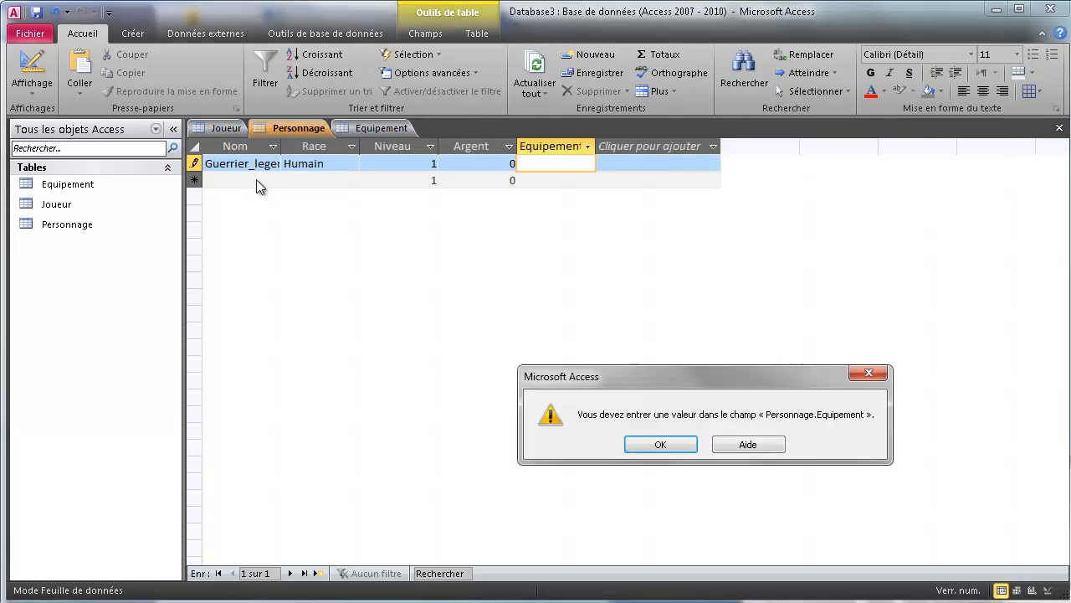
{"action": "left_click", "coordinate": [661, 445]}
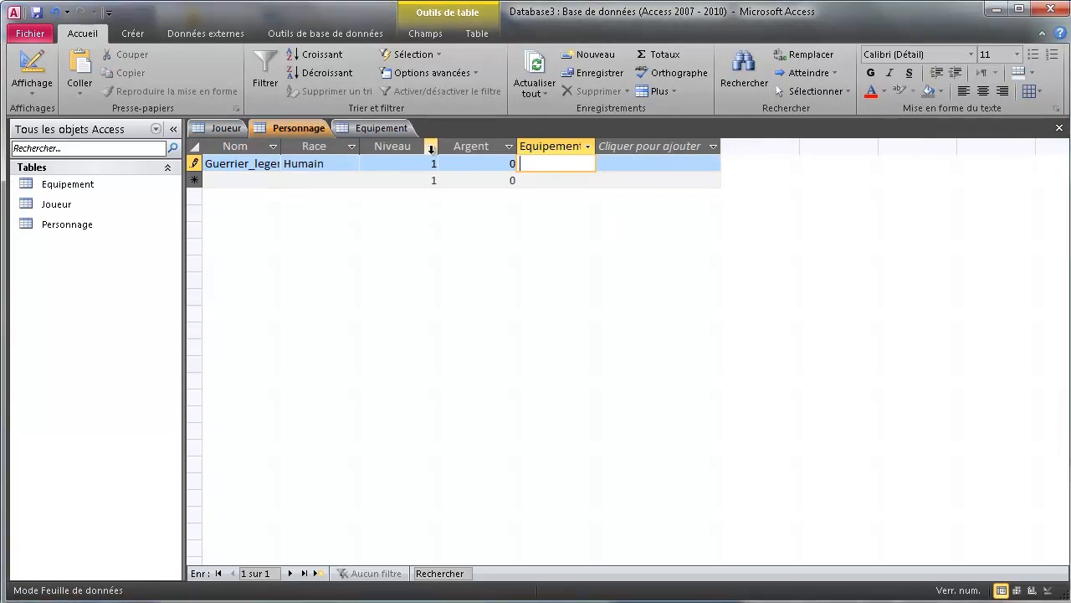
{"action": "left_click", "coordinate": [376, 128]}
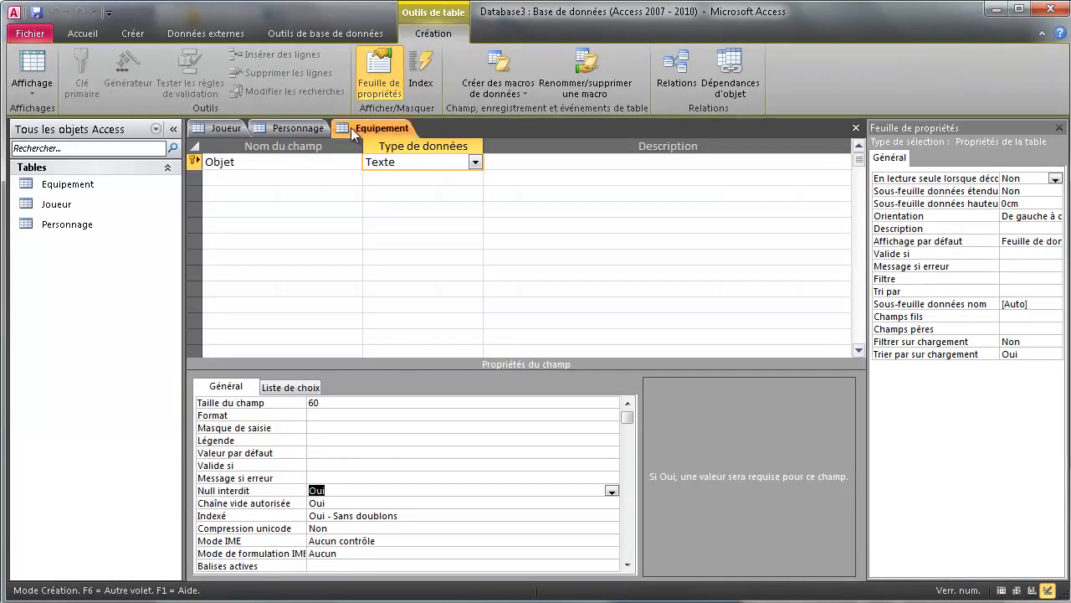
Return to the Personnage records and dismiss the required-value warning for row 1's empty Equipement.
{"action": "left_click", "coordinate": [306, 128]}
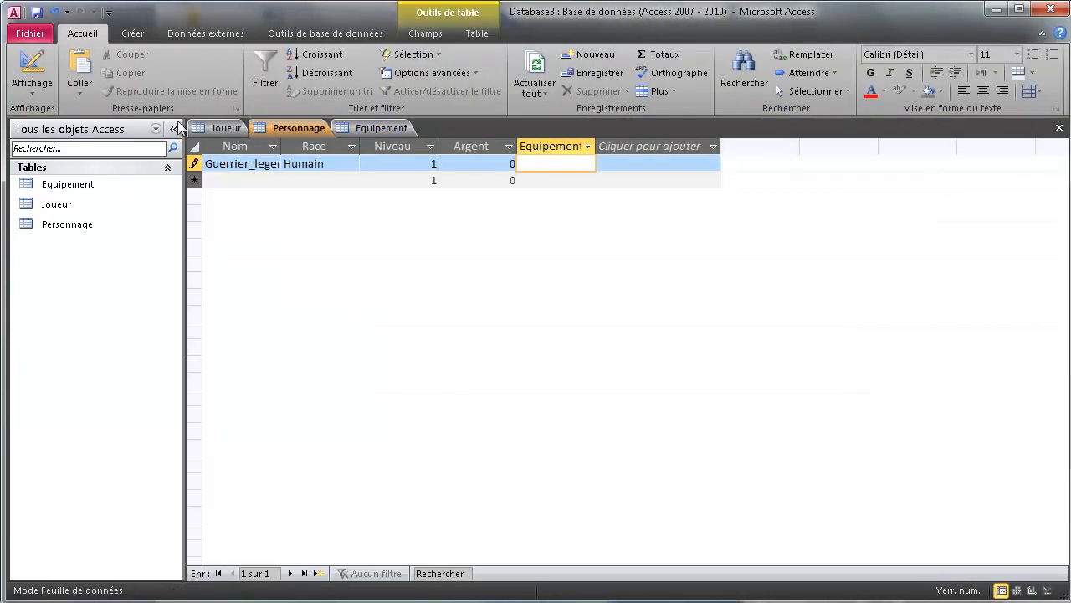
{"action": "left_click", "coordinate": [33, 69]}
{"action": "left_click", "coordinate": [648, 442]}
{"action": "key", "text": "Tab"}
Check the Equipement field's Null interdit setting in Personnage's design, then return to its datasheet.
{"action": "left_click", "coordinate": [42, 67]}
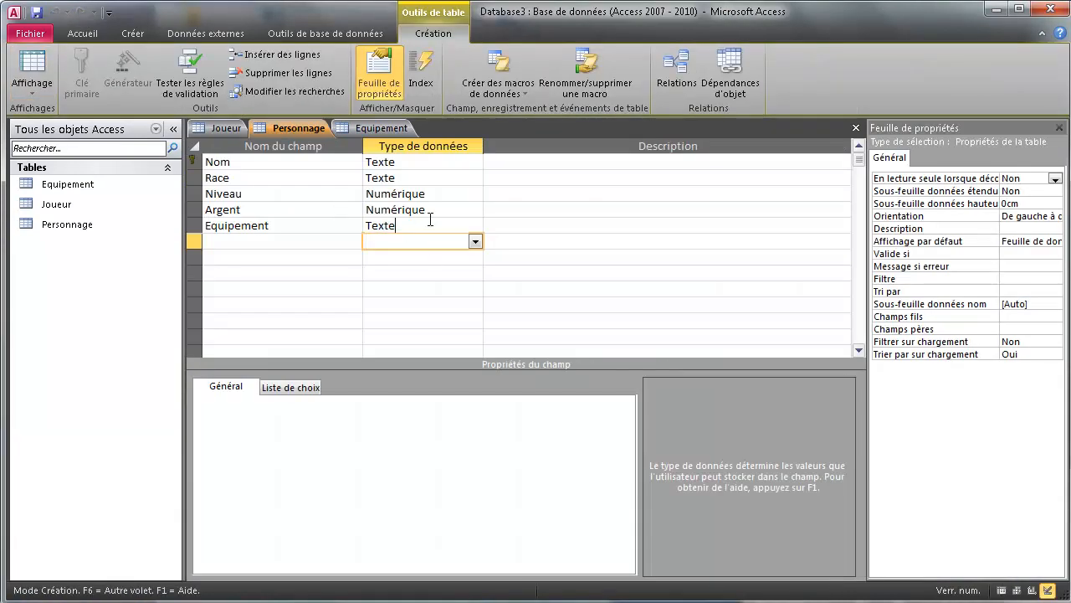
{"action": "left_click", "coordinate": [428, 224]}
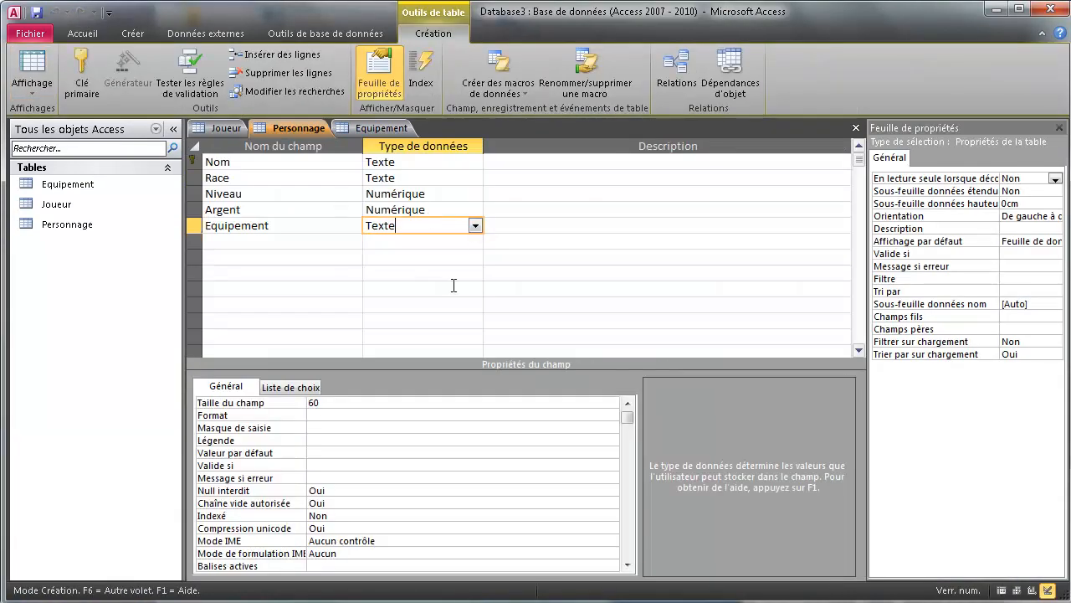
{"action": "left_click", "coordinate": [345, 490]}
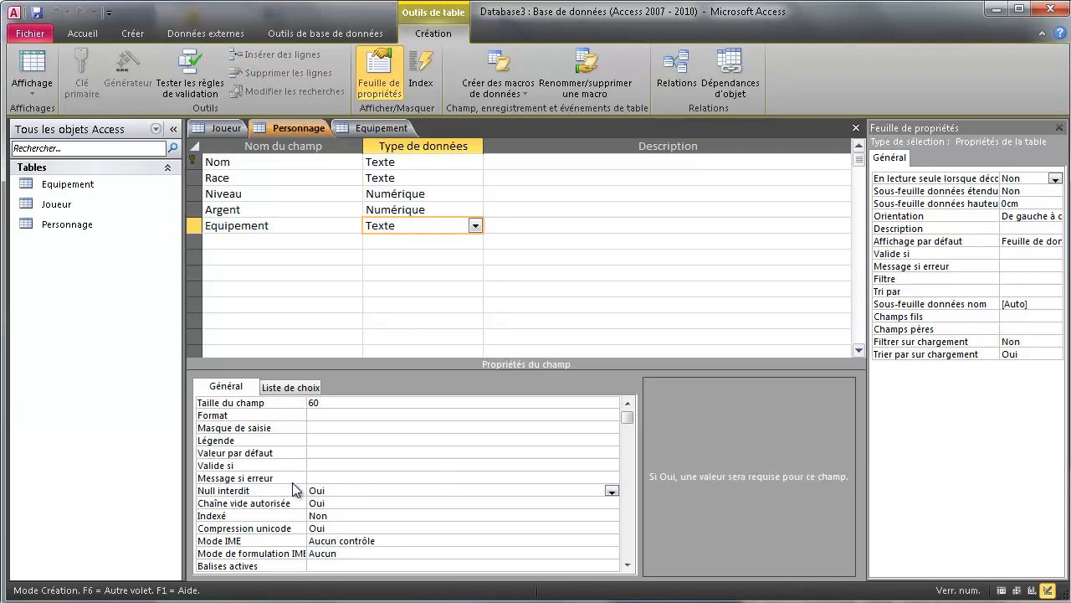
{"action": "left_click", "coordinate": [369, 128]}
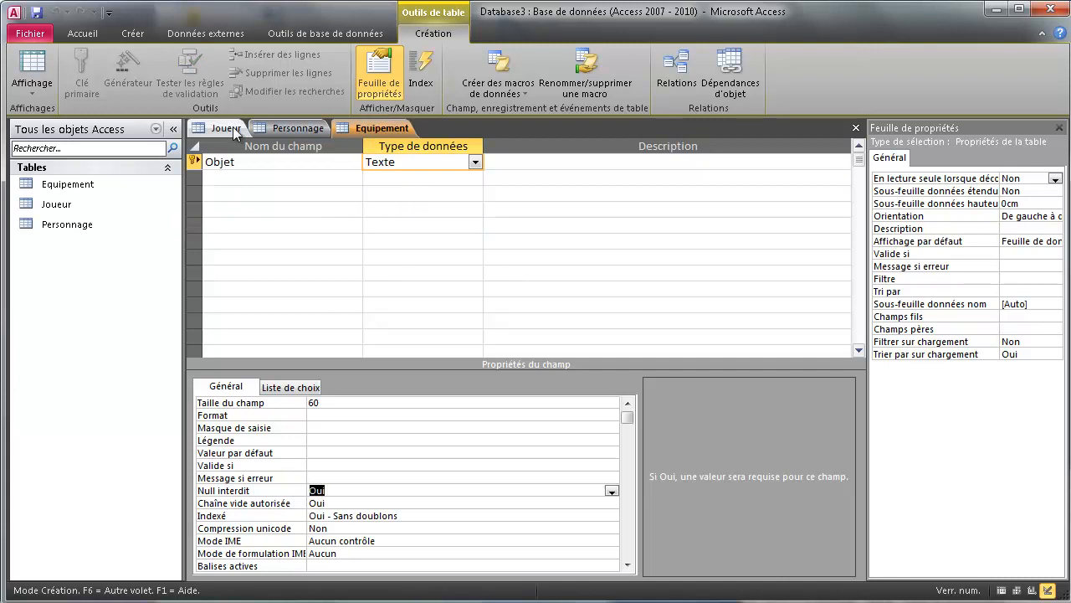
{"action": "left_click", "coordinate": [219, 128]}
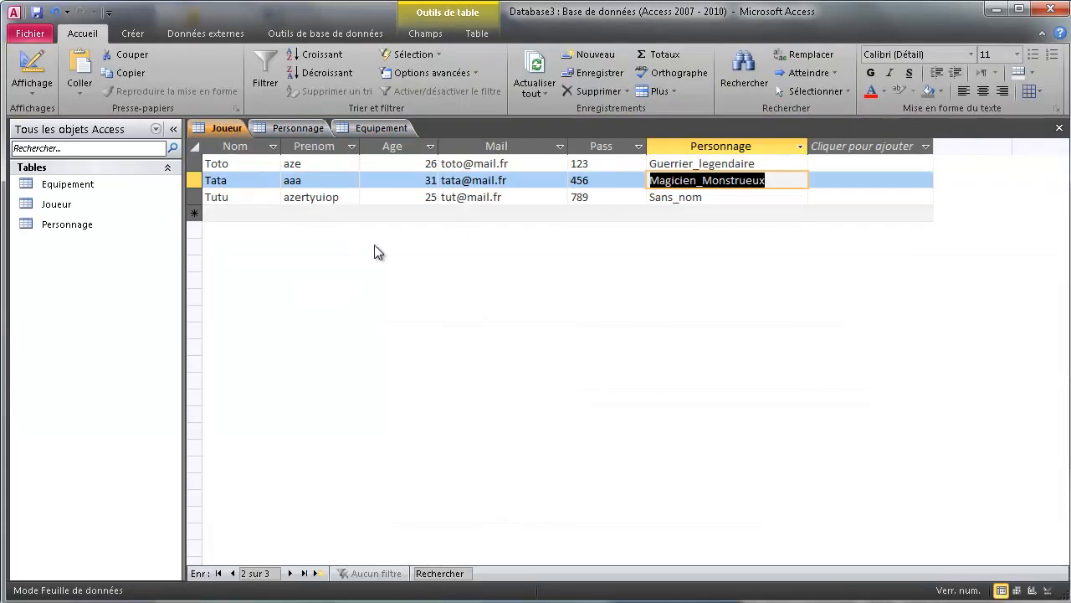
{"action": "left_click", "coordinate": [295, 128]}
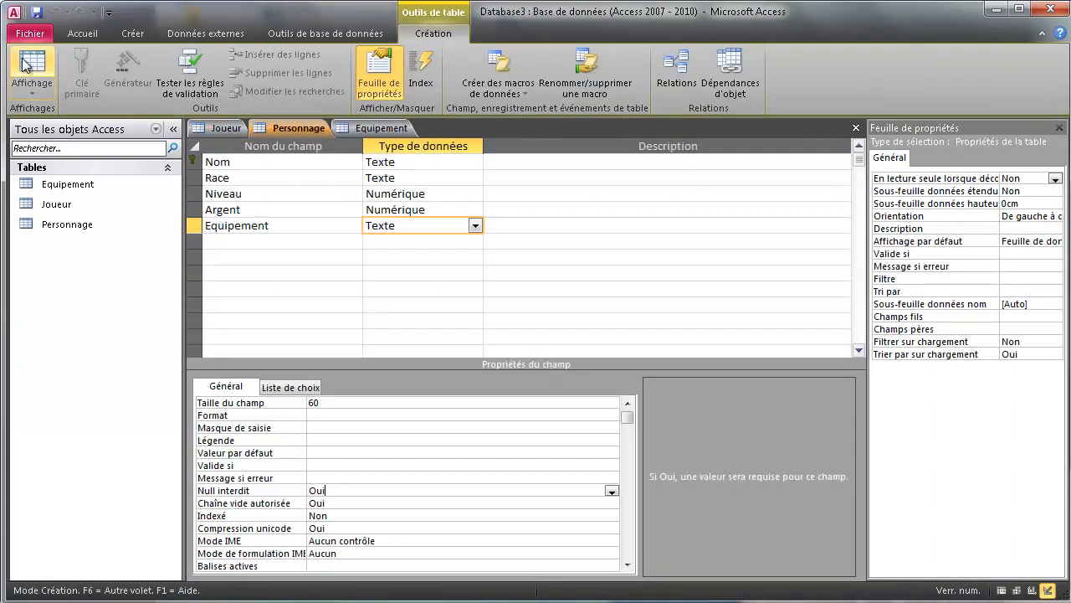
{"action": "left_click", "coordinate": [25, 65]}
{"action": "left_click", "coordinate": [547, 164]}
In a new Personnage row, enter Magicien_Monstrueux as Nom and Elfe as Race.
{"action": "type", "text": "a"}
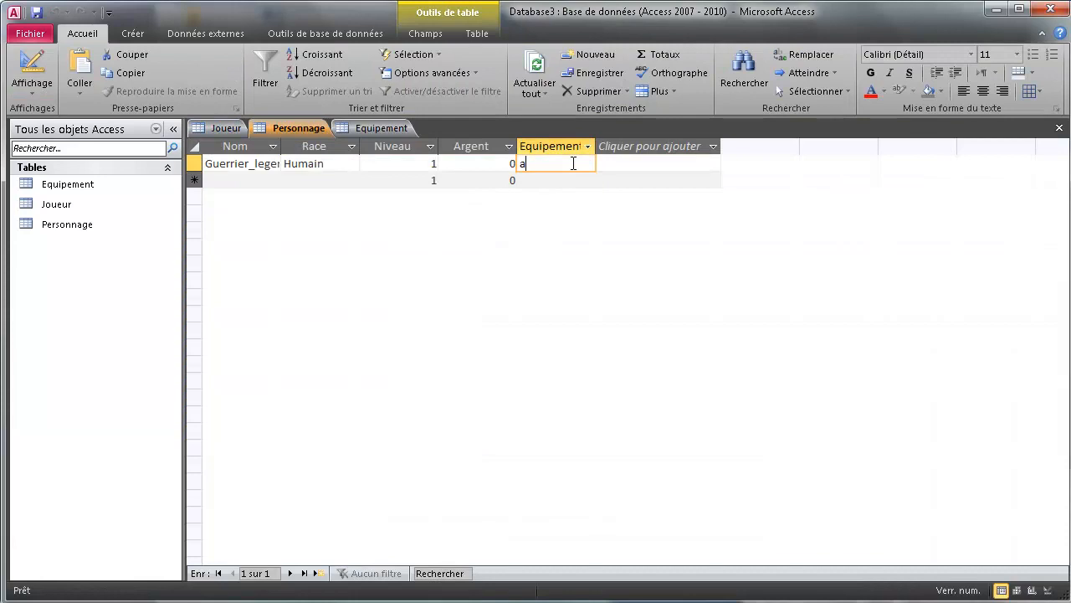
{"action": "key", "text": "Return"}
{"action": "key", "text": "Return"}
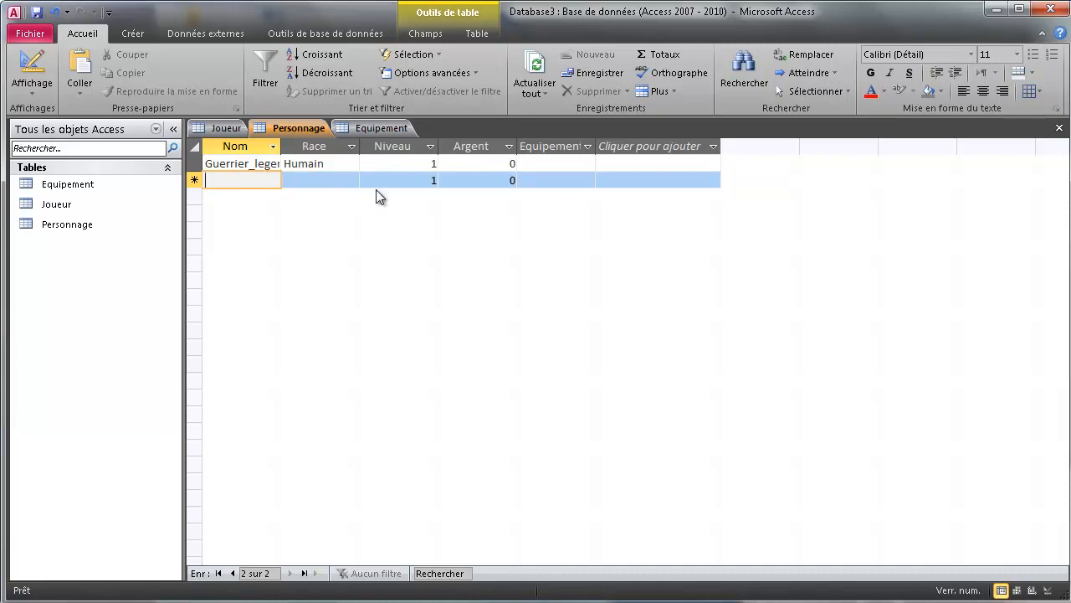
{"action": "type", "text": "Monstrueux"}
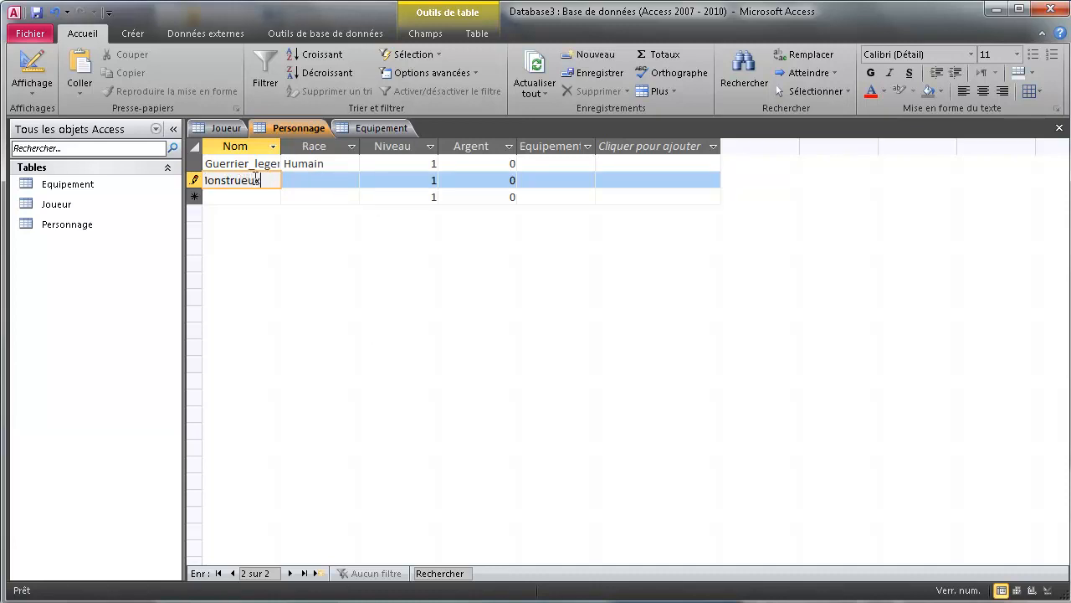
{"action": "left_click", "coordinate": [346, 180]}
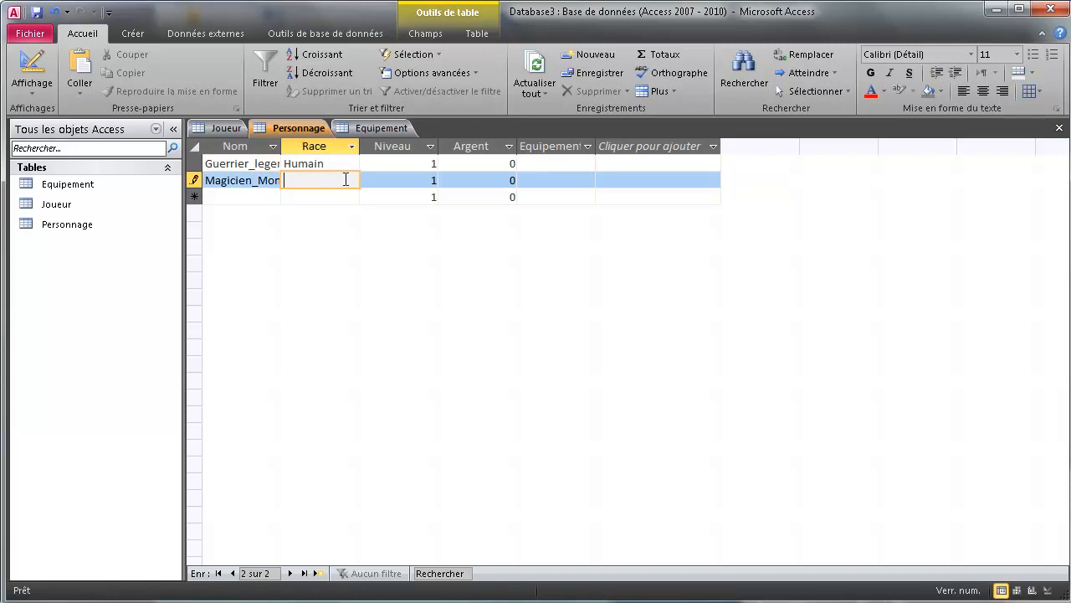
{"action": "type", "text": "Elfe"}
Dismiss the required-value warning and erase the stray Equipement character to save the record.
{"action": "key", "text": "Tab"}
{"action": "key", "text": "Tab"}
{"action": "key", "text": "Tab"}
{"action": "key", "text": "Tab"}
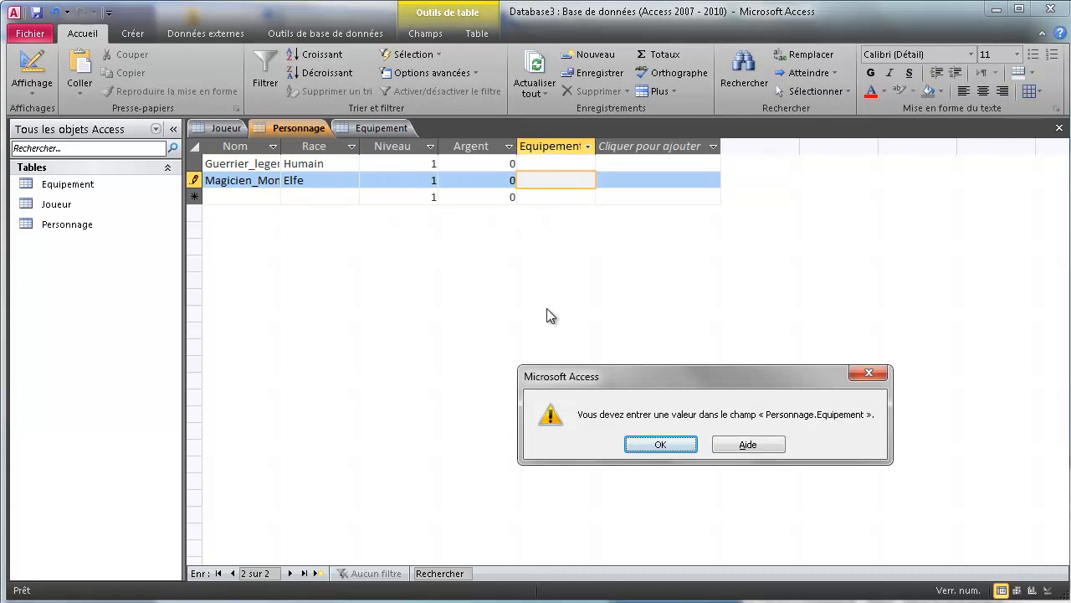
{"action": "key", "text": "Return"}
{"action": "key", "text": "Return"}
{"action": "key", "text": "Return"}
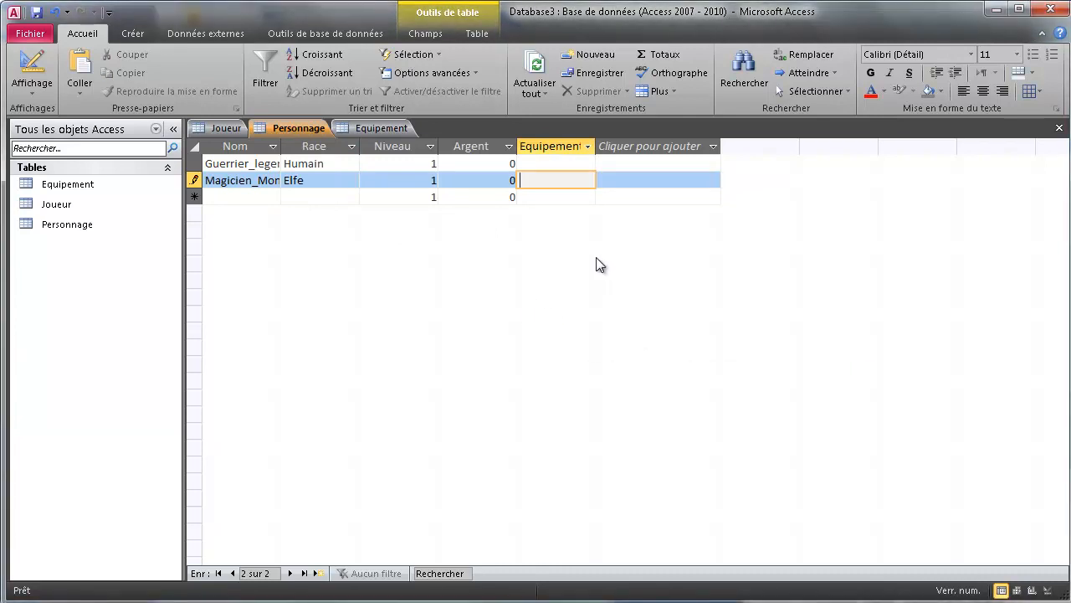
{"action": "key", "text": "Tab"}
{"action": "left_click", "coordinate": [574, 183]}
{"action": "key", "text": "BackSpace"}
{"action": "key", "text": "Tab"}
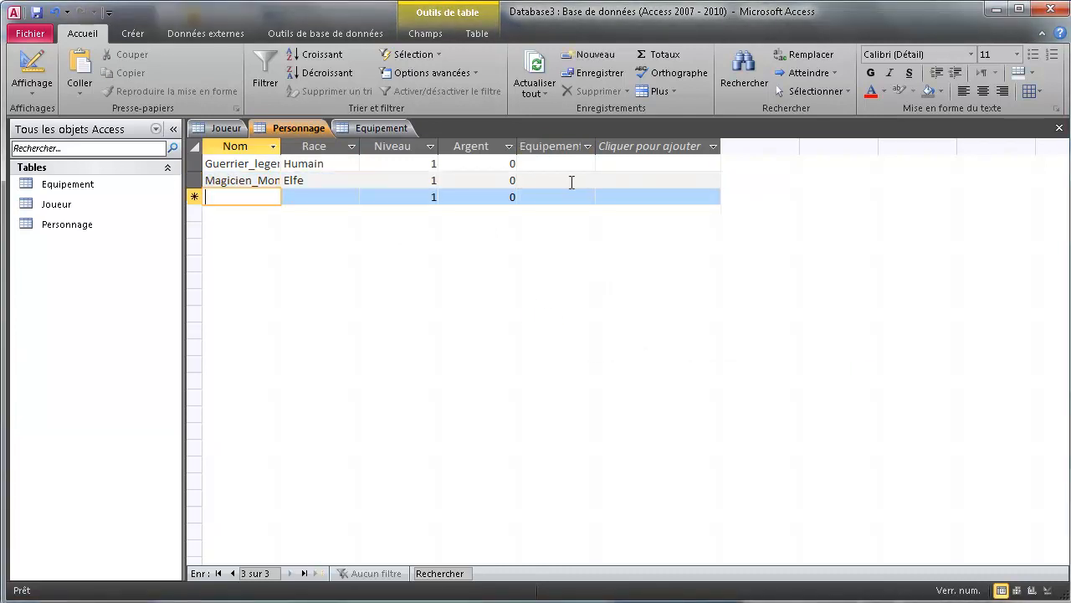
Copy Sans_nom from the Joueur records and paste it into Personnage's new Nom cell.
{"action": "left_click", "coordinate": [219, 127]}
{"action": "left_click", "coordinate": [243, 198]}
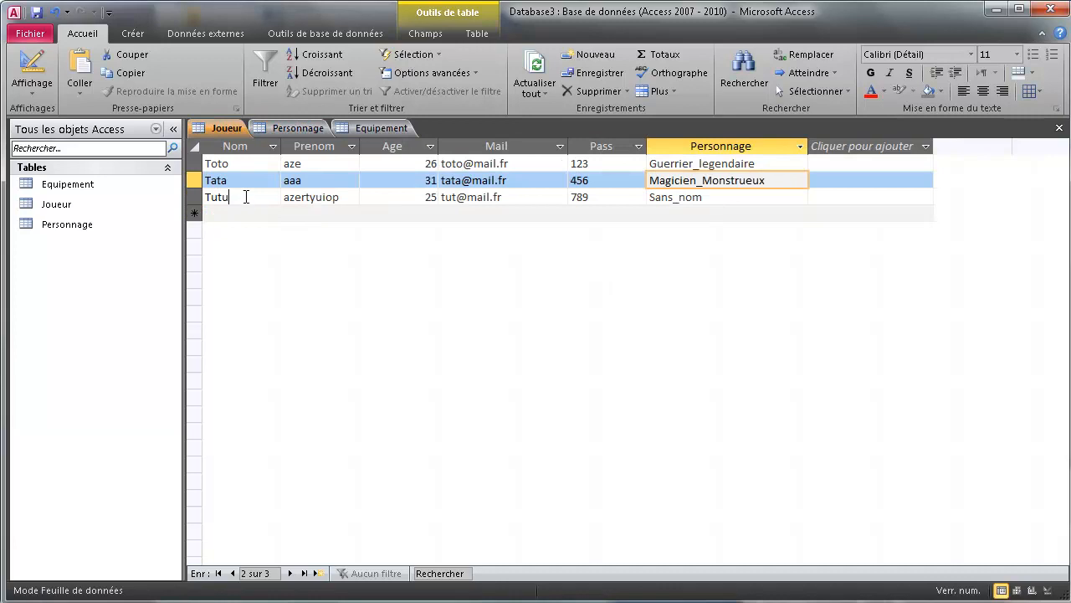
{"action": "left_click", "coordinate": [723, 201]}
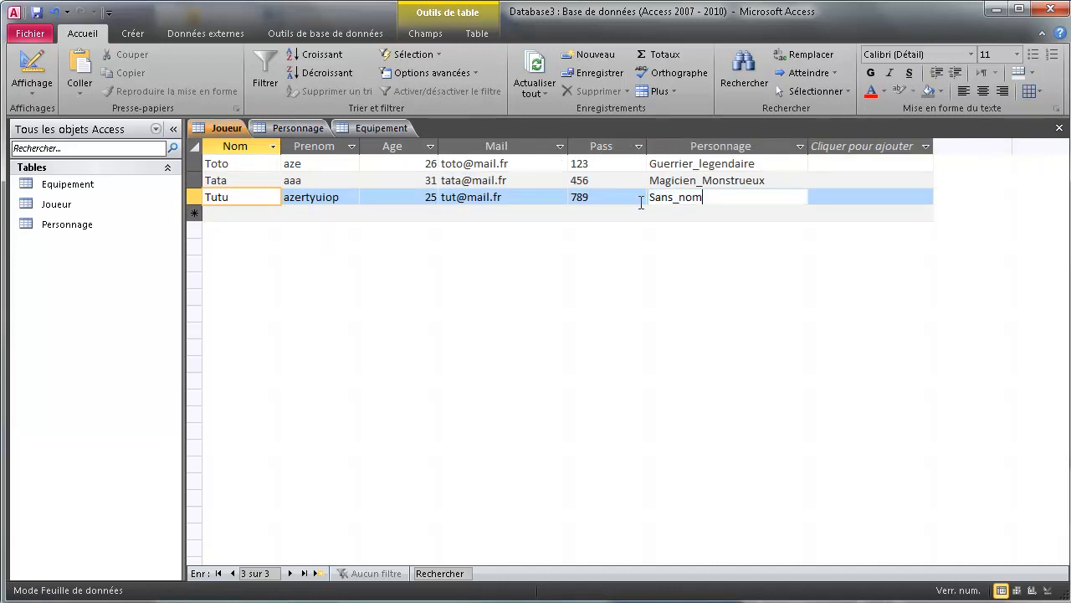
{"action": "left_click", "coordinate": [298, 127]}
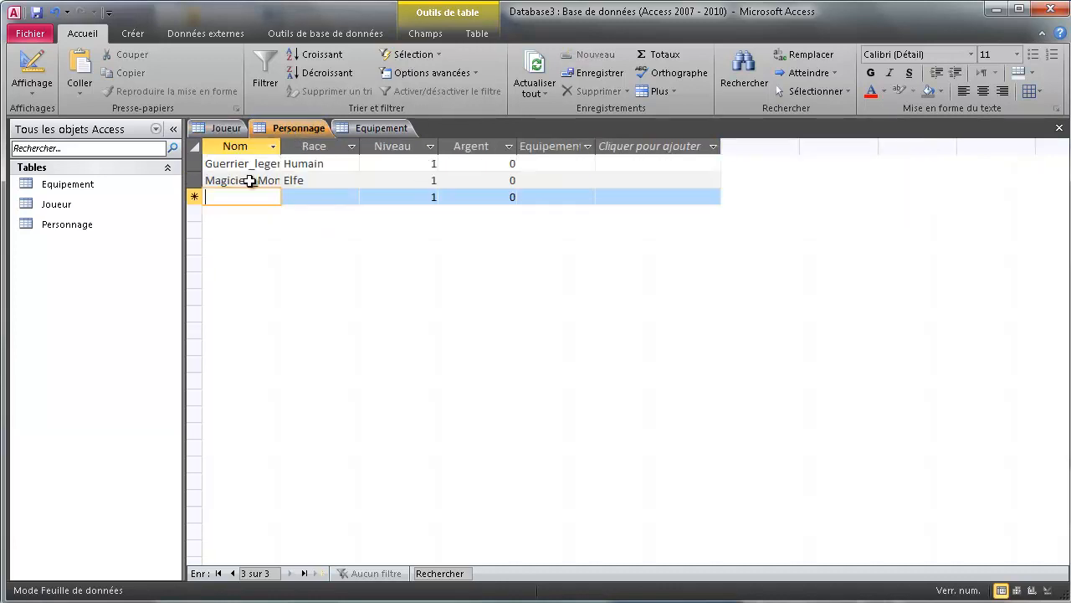
{"action": "type", "text": "Sans_nom"}
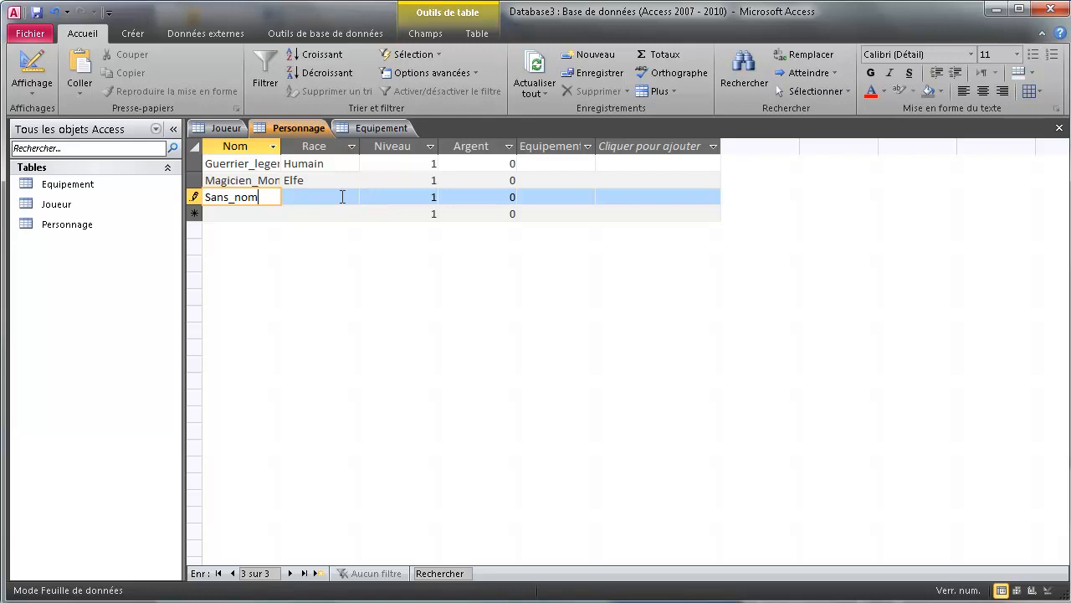
Give Sans_nom the race Orc, clear the stray Equipement entry, and widen the Nom column.
{"action": "left_click", "coordinate": [340, 193]}
{"action": "type", "text": "Or"}
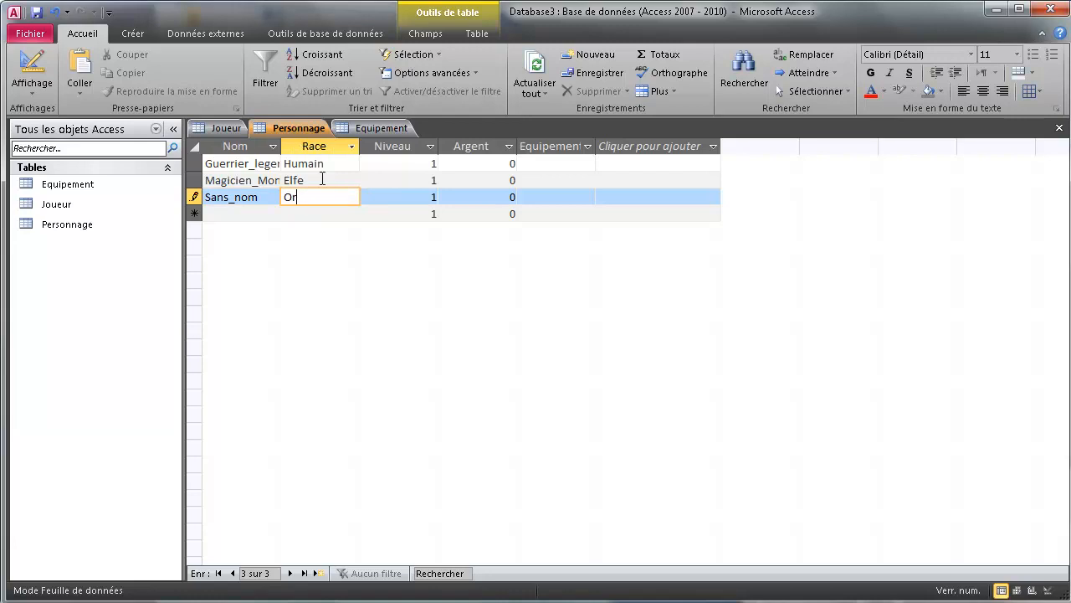
{"action": "type", "text": "c"}
{"action": "left_click", "coordinate": [302, 147]}
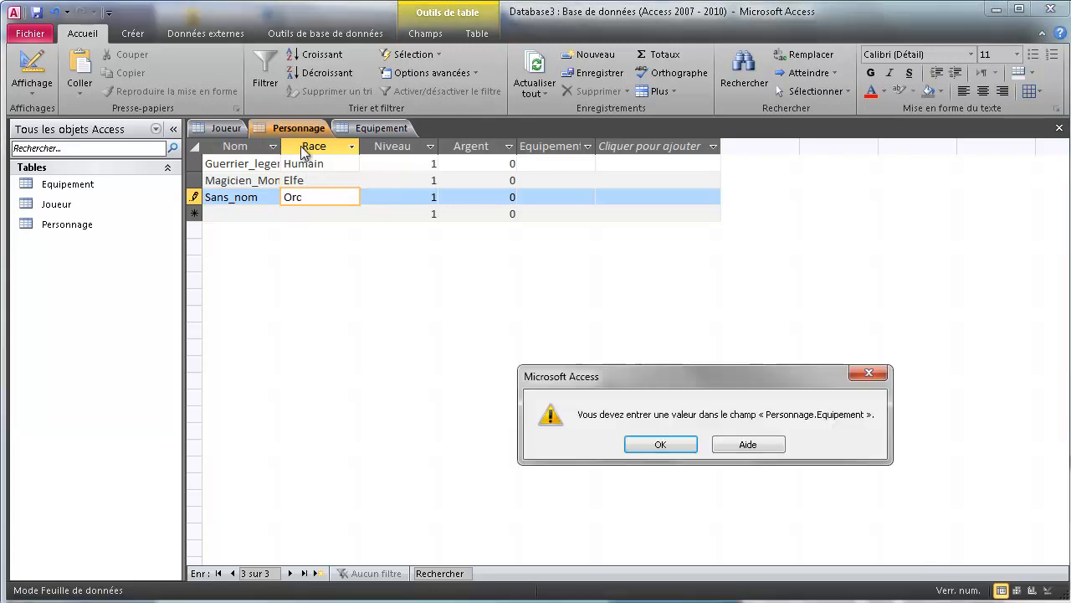
{"action": "key", "text": "Return"}
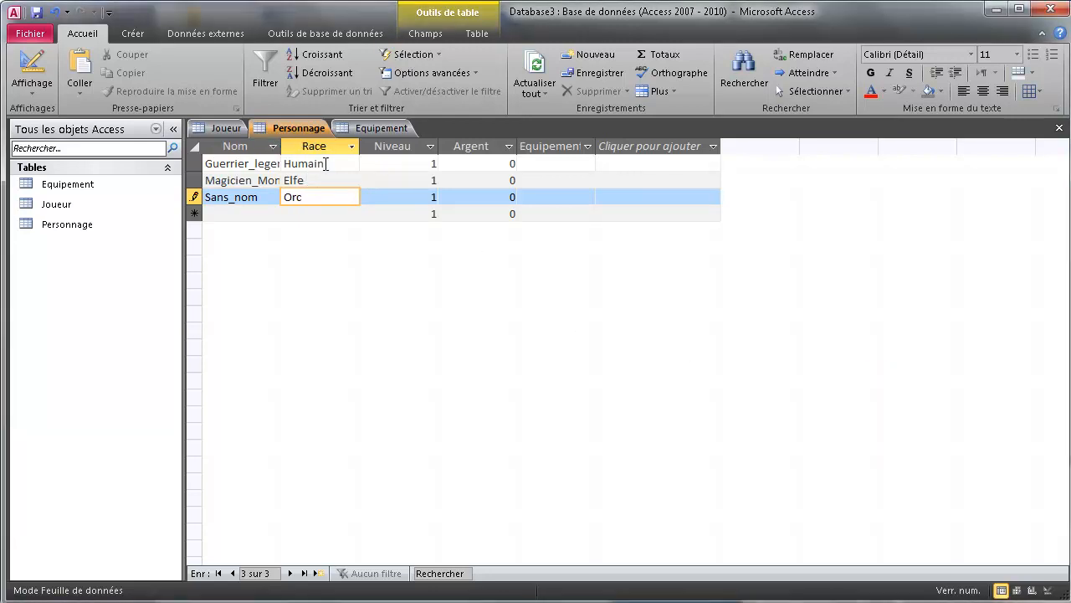
{"action": "key", "text": "Tab"}
{"action": "key", "text": "Tab"}
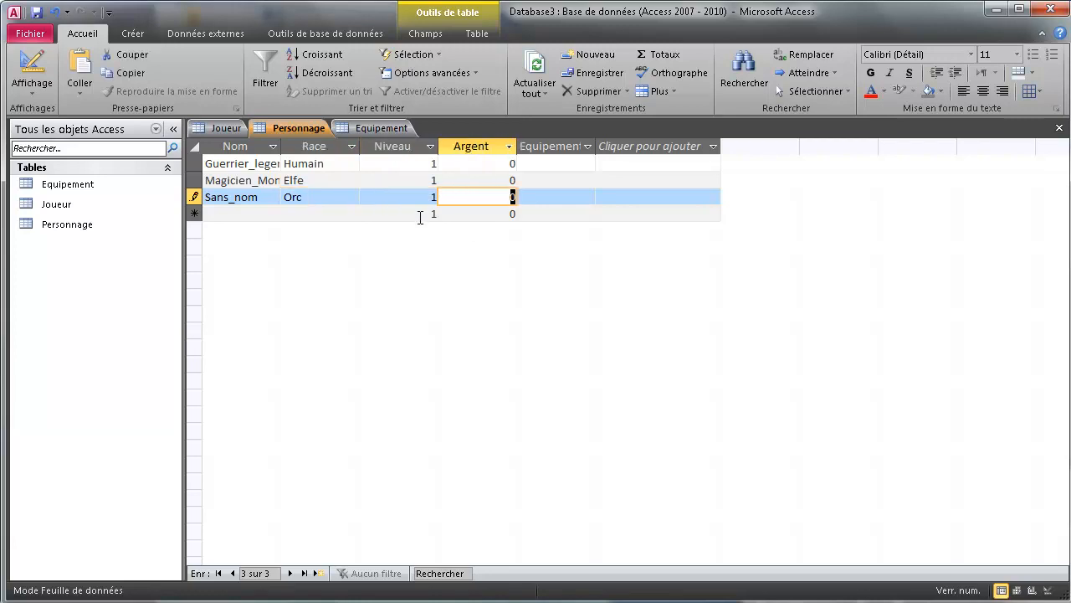
{"action": "key", "text": "Tab"}
{"action": "type", "text": "h"}
{"action": "key", "text": "Tab"}
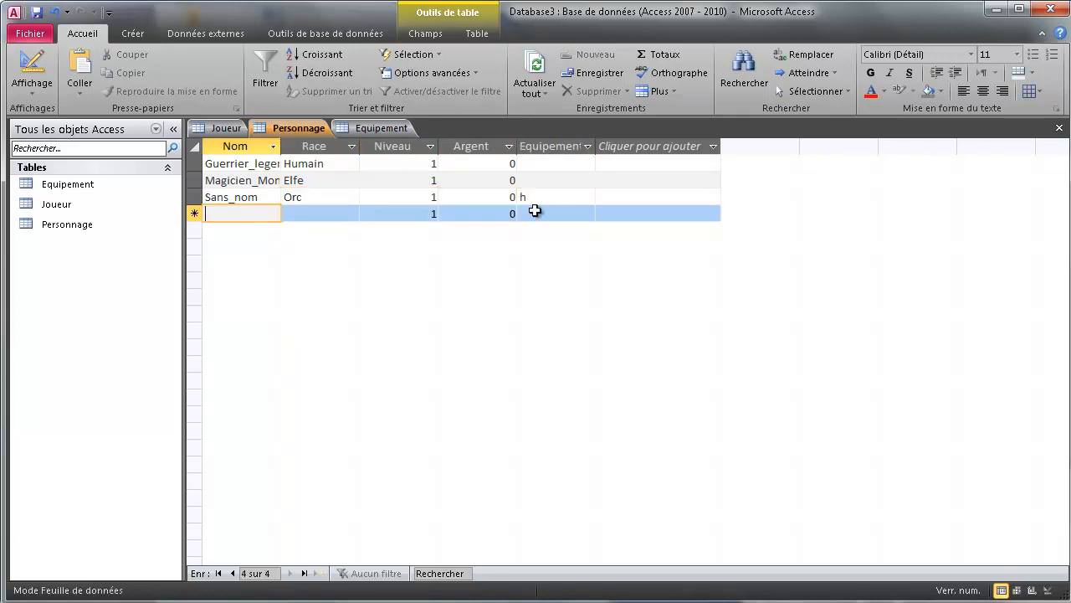
{"action": "left_click", "coordinate": [543, 198]}
{"action": "key", "text": "BackSpace"}
{"action": "key", "text": "Tab"}
{"action": "double_click", "coordinate": [282, 147]}
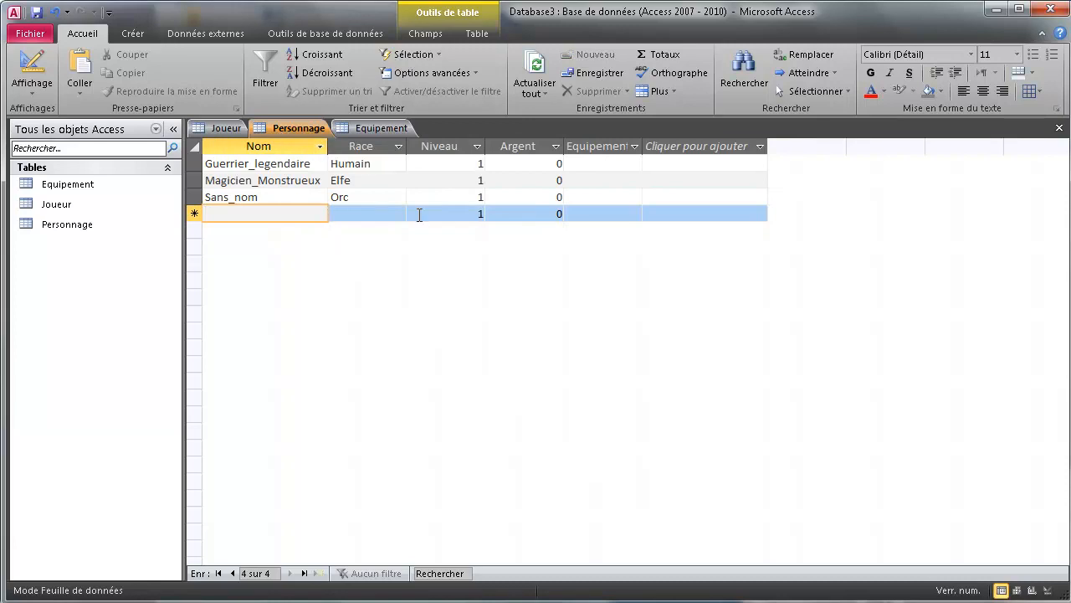
Show the Equipement datasheet and enter Epee and Bouclier in the Objet column.
{"action": "left_click", "coordinate": [382, 127]}
{"action": "left_click", "coordinate": [31, 67]}
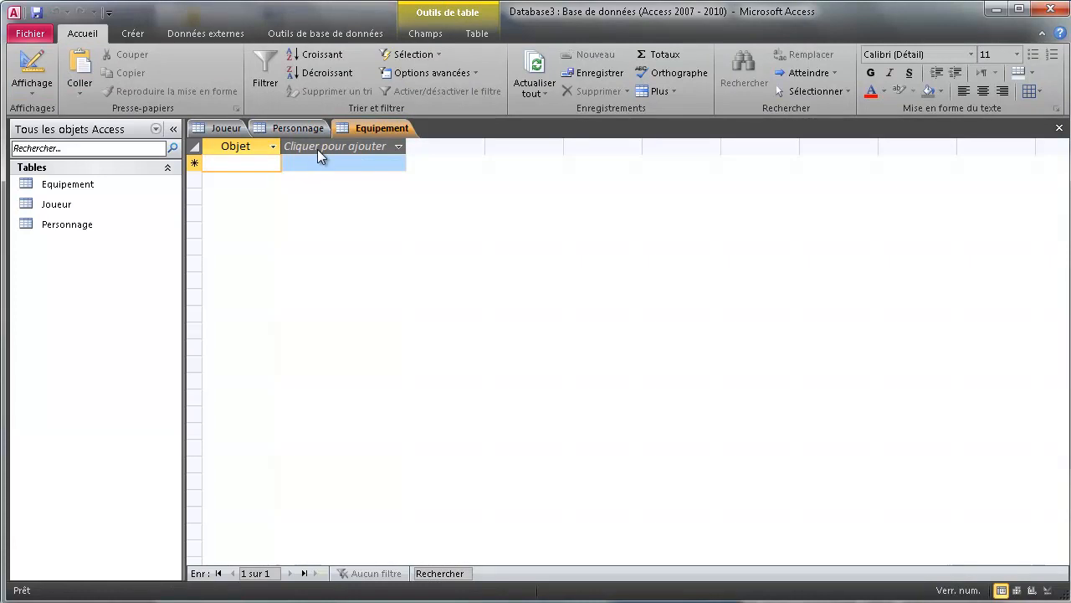
{"action": "type", "text": "Epee"}
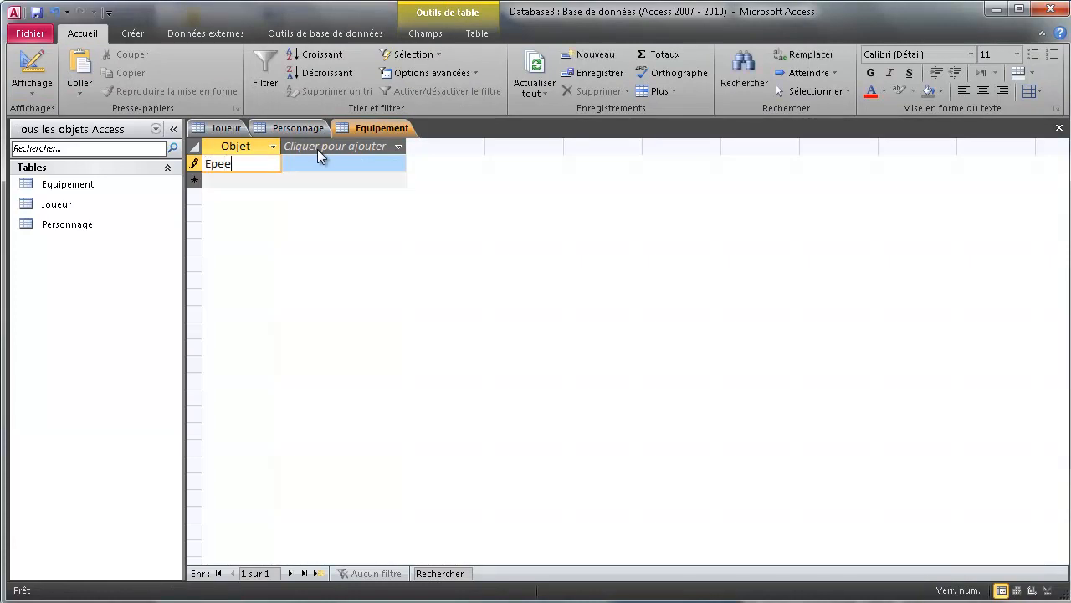
{"action": "key", "text": "Return"}
{"action": "type", "text": "B"}
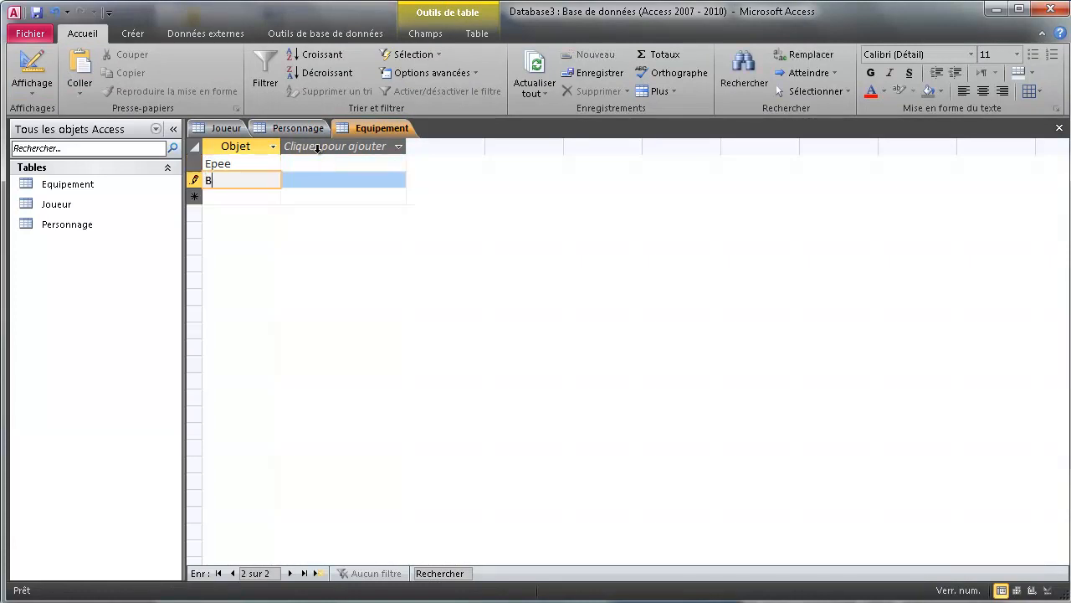
{"action": "type", "text": "ouclier"}
{"action": "key", "text": "Return"}
Add Potion, Dague and Baton as further Objet entries.
{"action": "type", "text": "Potion"}
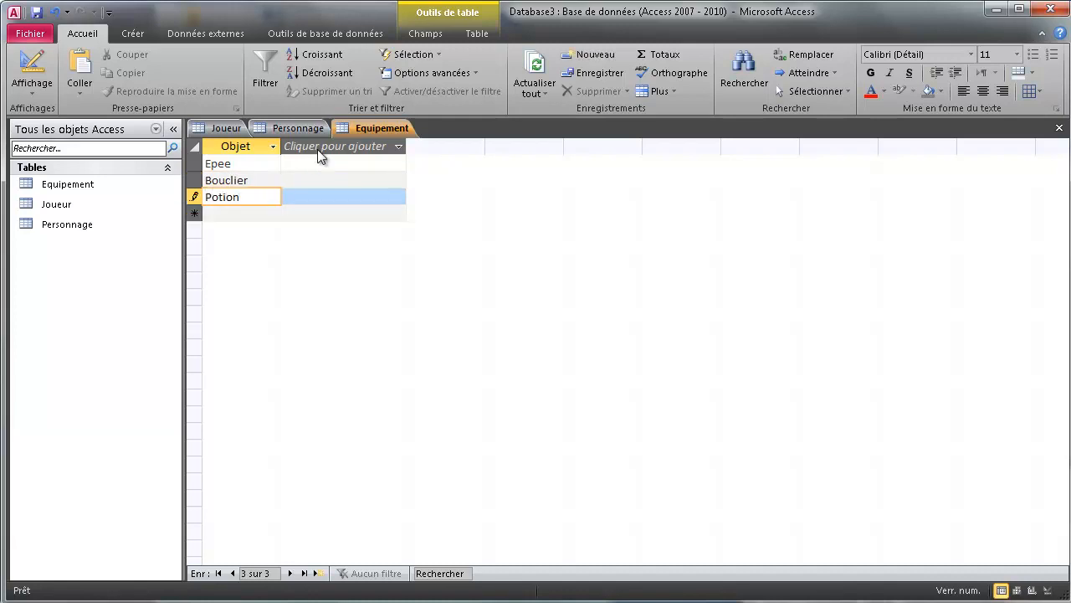
{"action": "key", "text": "Return"}
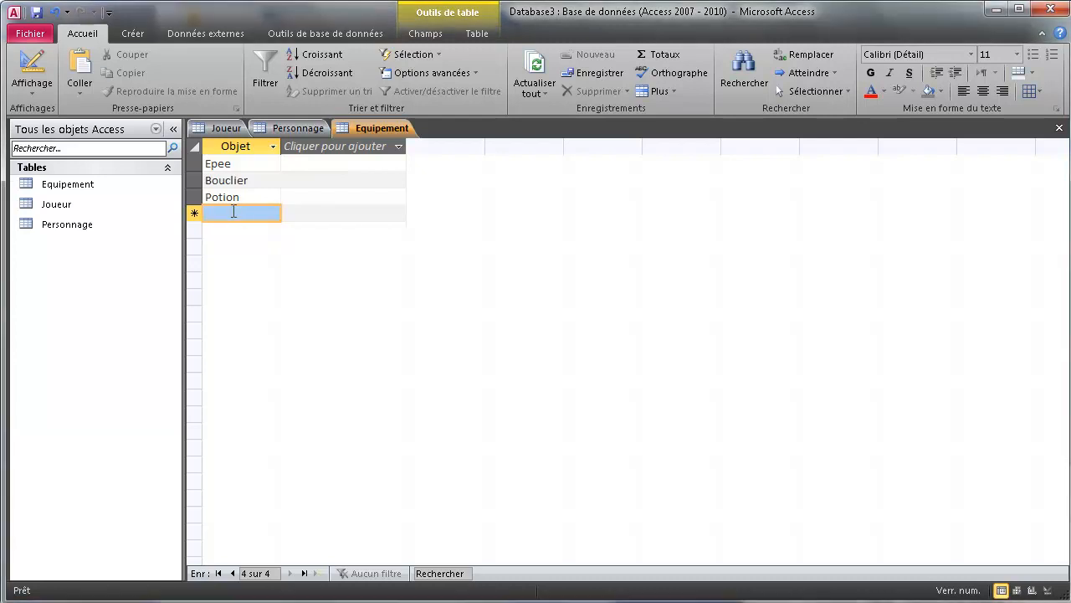
{"action": "type", "text": "Dague"}
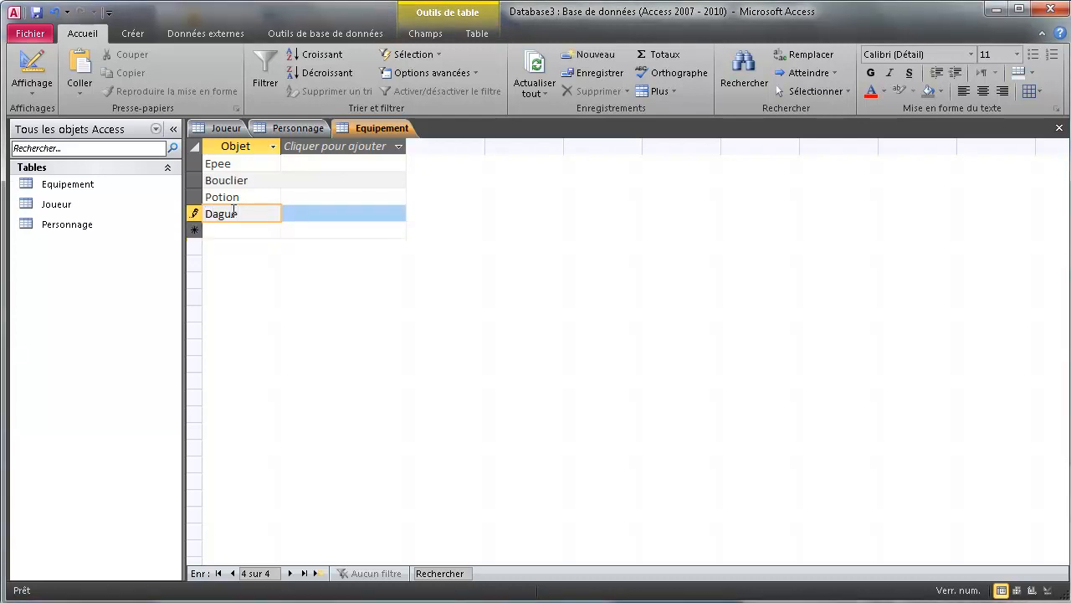
{"action": "key", "text": "Return"}
{"action": "type", "text": "Baton"}
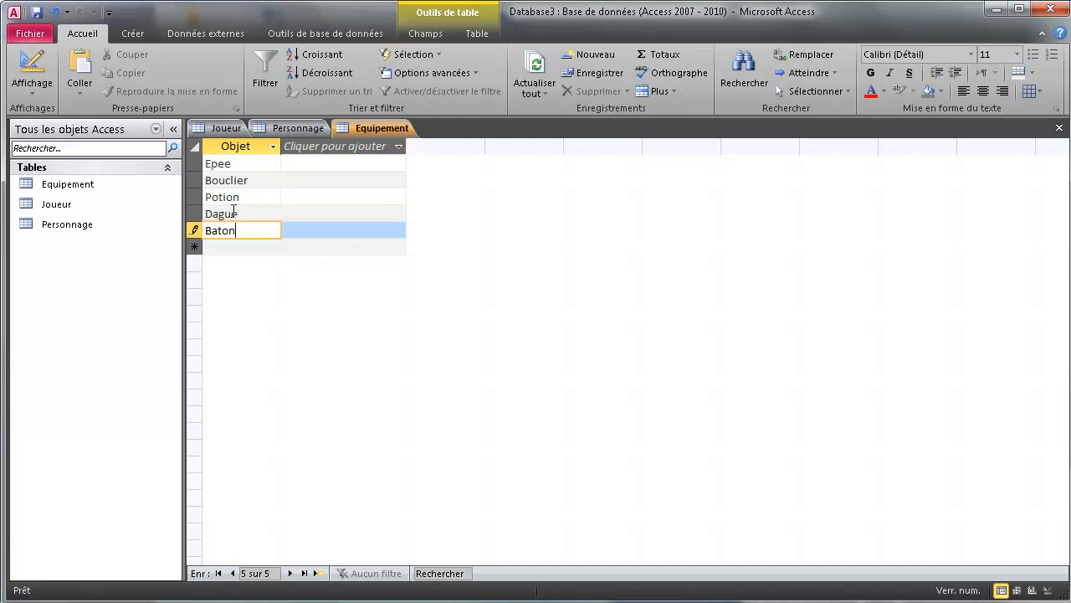
{"action": "key", "text": "Return"}
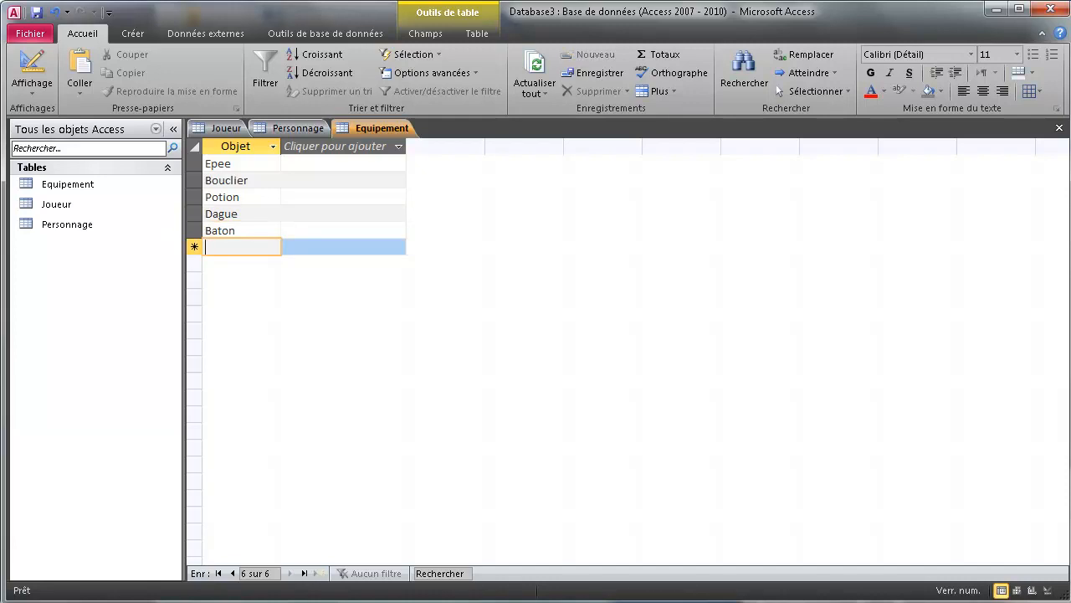
Save the Equipement, Personnage and Joueur tables with Enregistrer from each tab's menu.
{"action": "right_click", "coordinate": [348, 133]}
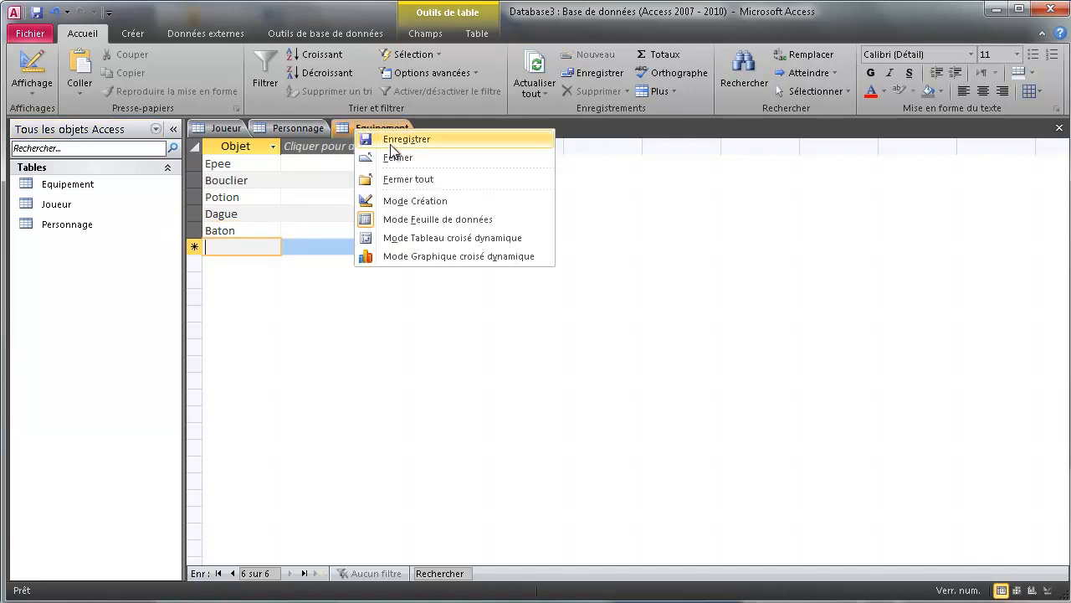
{"action": "left_click", "coordinate": [318, 128]}
{"action": "right_click", "coordinate": [311, 129]}
{"action": "left_click", "coordinate": [331, 136]}
{"action": "left_click", "coordinate": [222, 128]}
{"action": "right_click", "coordinate": [220, 130]}
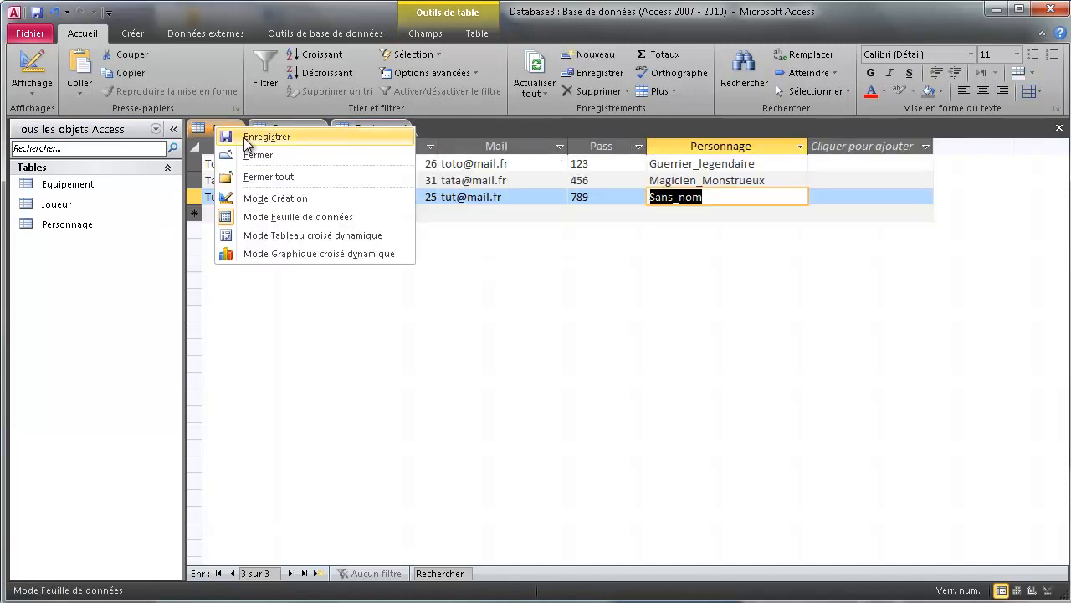
{"action": "left_click", "coordinate": [249, 142]}
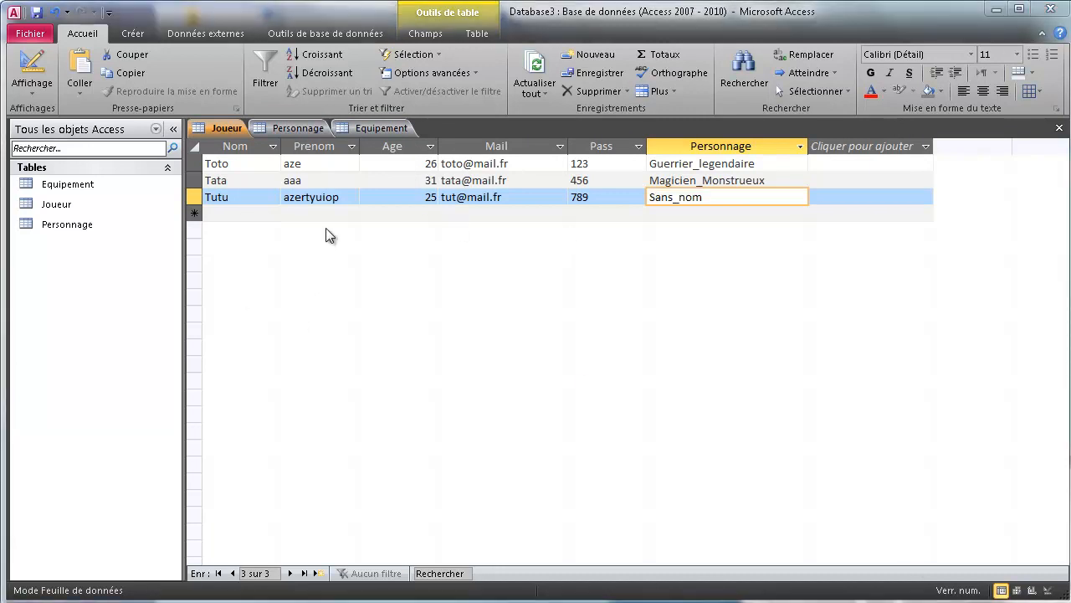
{"action": "left_click", "coordinate": [342, 294]}
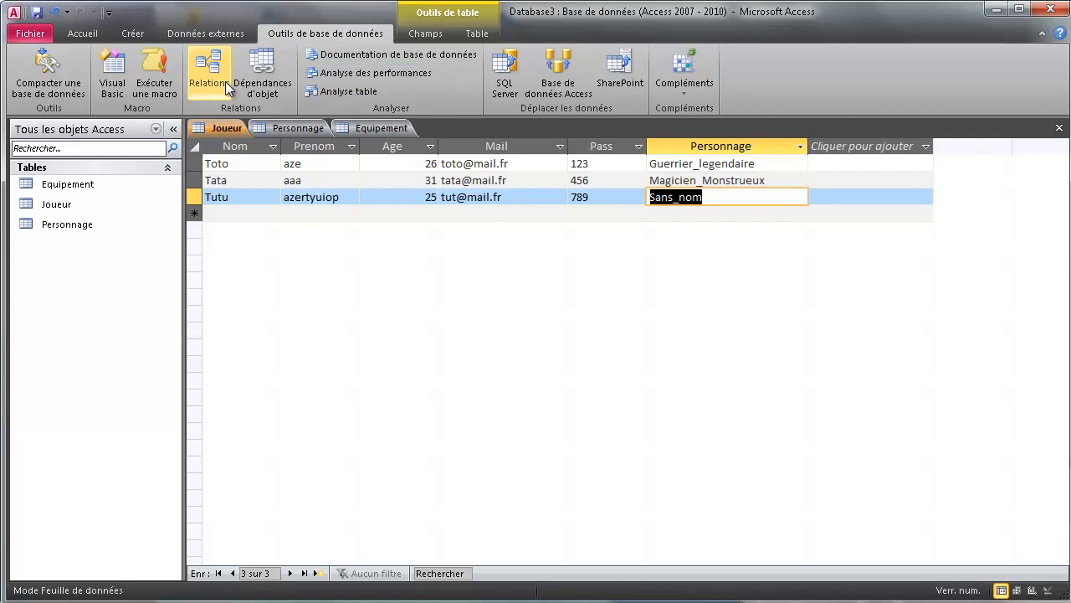
Add the Joueur, Personnage and Equipement tables to the Relations diagram.
{"action": "left_click", "coordinate": [202, 77]}
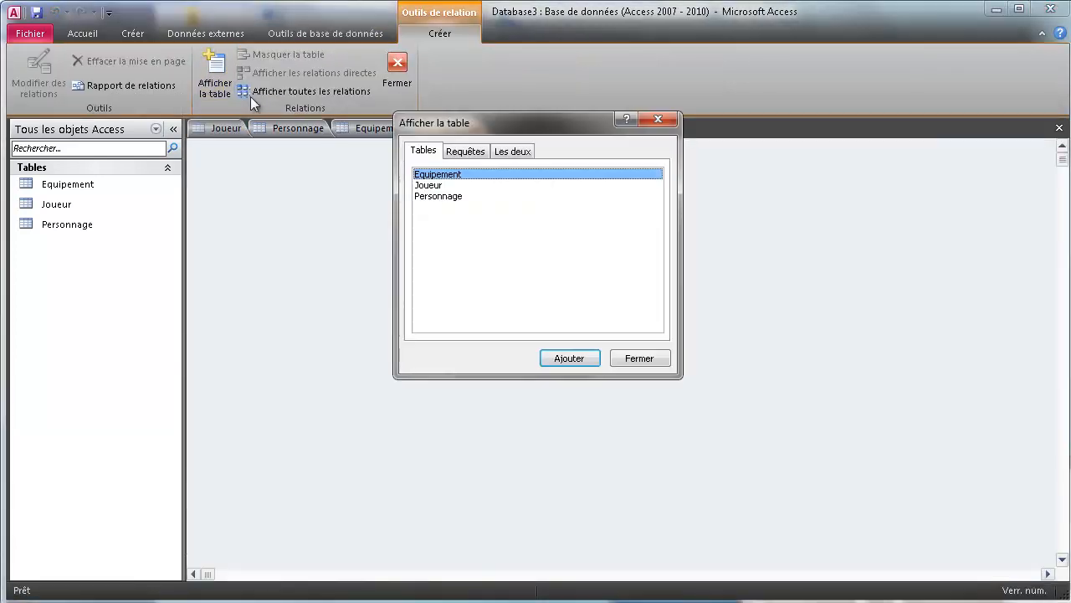
{"action": "left_click", "coordinate": [453, 196], "text": "shift"}
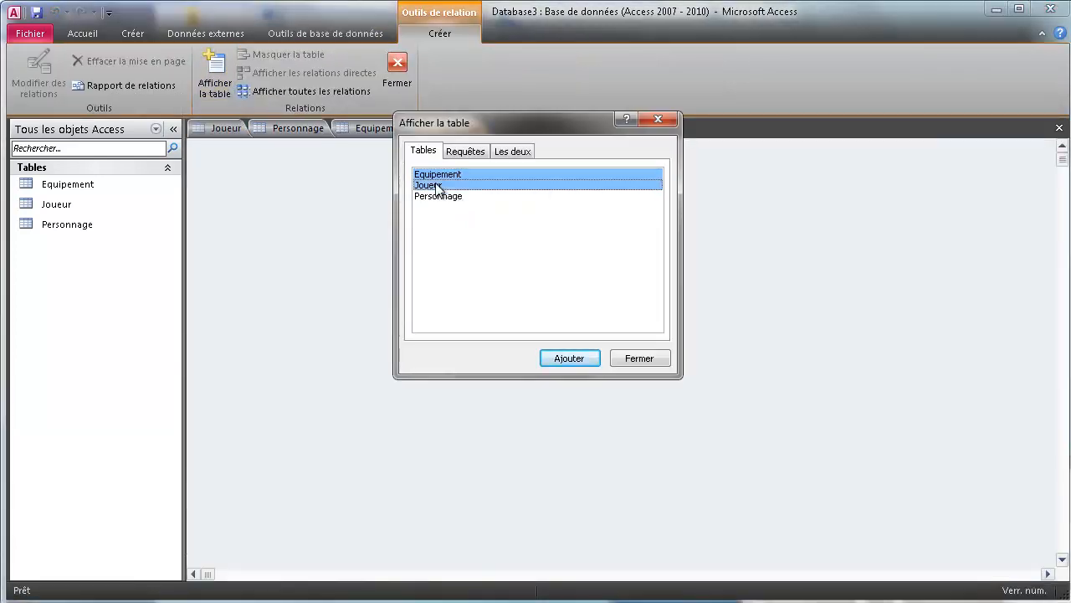
{"action": "left_click", "coordinate": [568, 358]}
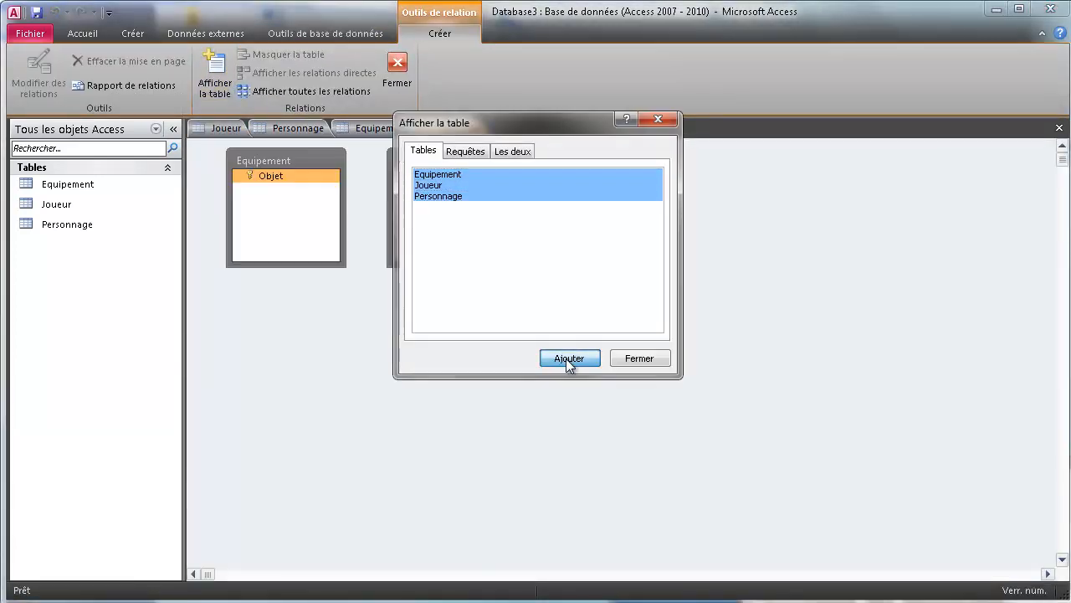
{"action": "left_click", "coordinate": [639, 358]}
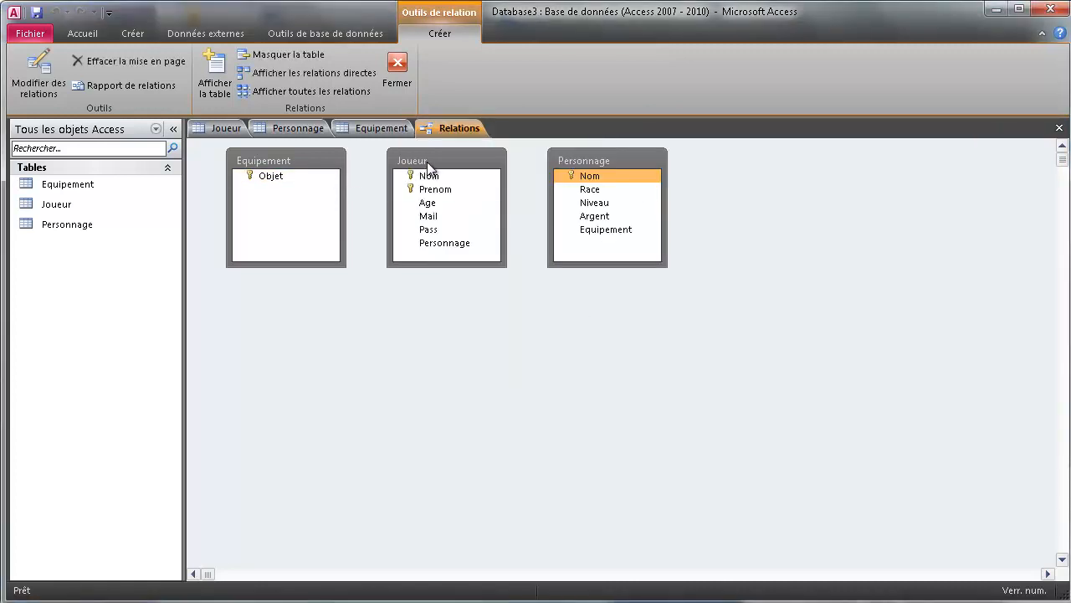
Arrange the three tables and drag Personnage's Nom onto Joueur's Personnage field.
{"action": "left_click_drag", "start_coordinate": [427, 162], "coordinate": [400, 189]}
{"action": "left_click_drag", "start_coordinate": [287, 150], "coordinate": [833, 305]}
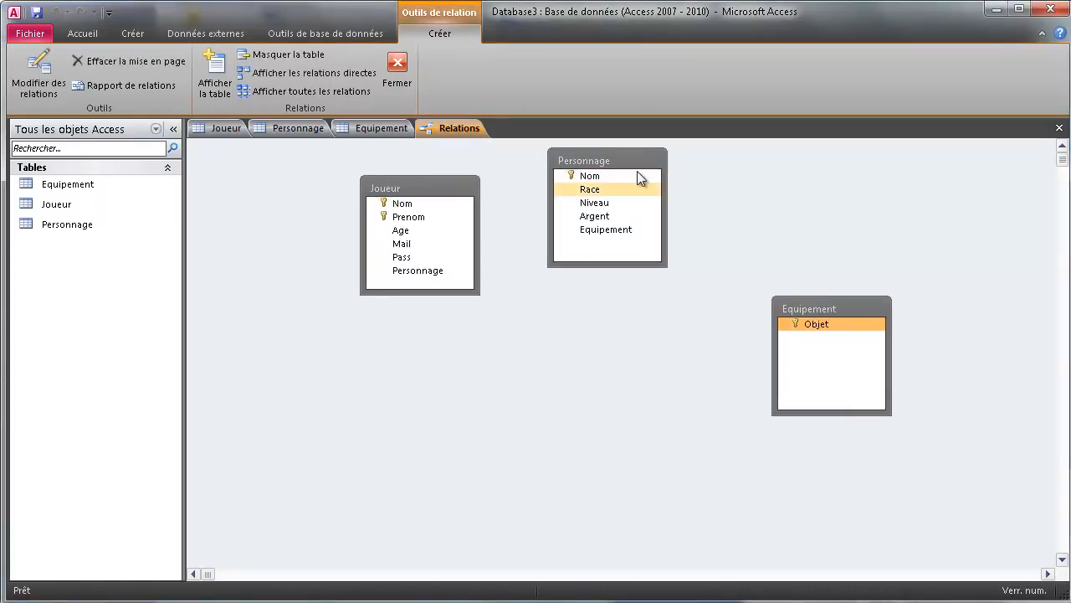
{"action": "left_click_drag", "start_coordinate": [605, 162], "coordinate": [604, 298]}
{"action": "left_click_drag", "start_coordinate": [451, 187], "coordinate": [384, 199]}
{"action": "left_click", "coordinate": [629, 326]}
{"action": "left_click_drag", "start_coordinate": [610, 292], "coordinate": [369, 292]}
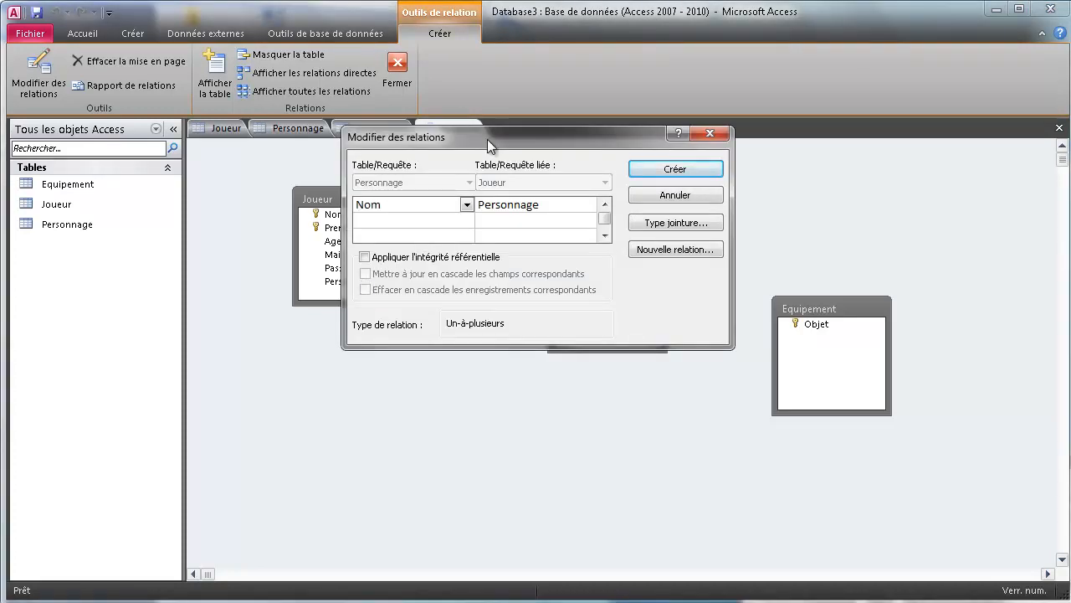
Tick referential integrity and cascade delete, try Créer, then cancel after the locked-table error.
{"action": "left_click_drag", "start_coordinate": [487, 139], "coordinate": [638, 370]}
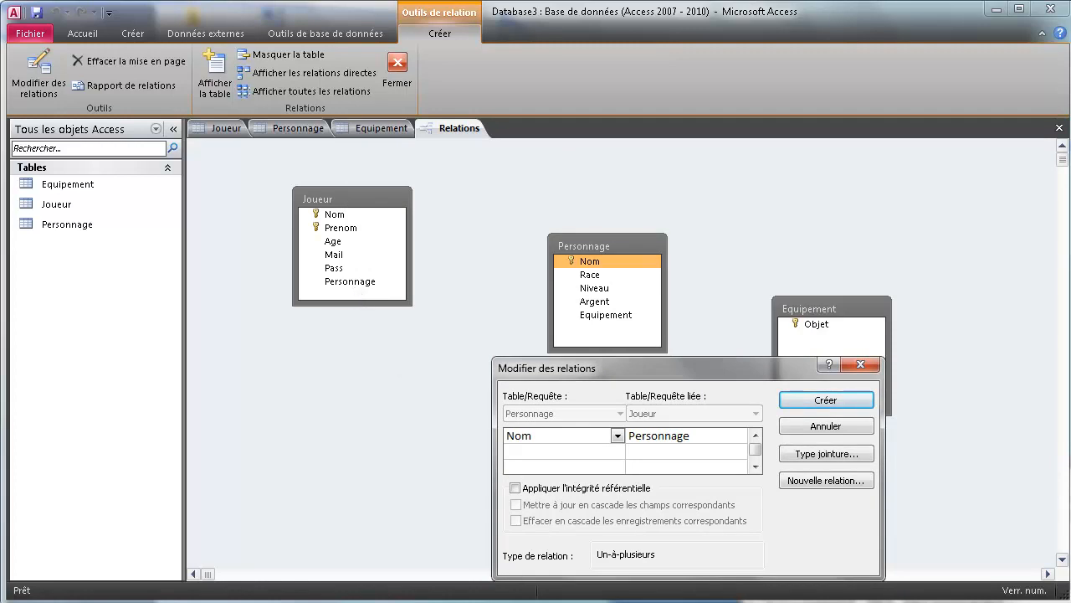
{"action": "left_click", "coordinate": [515, 488]}
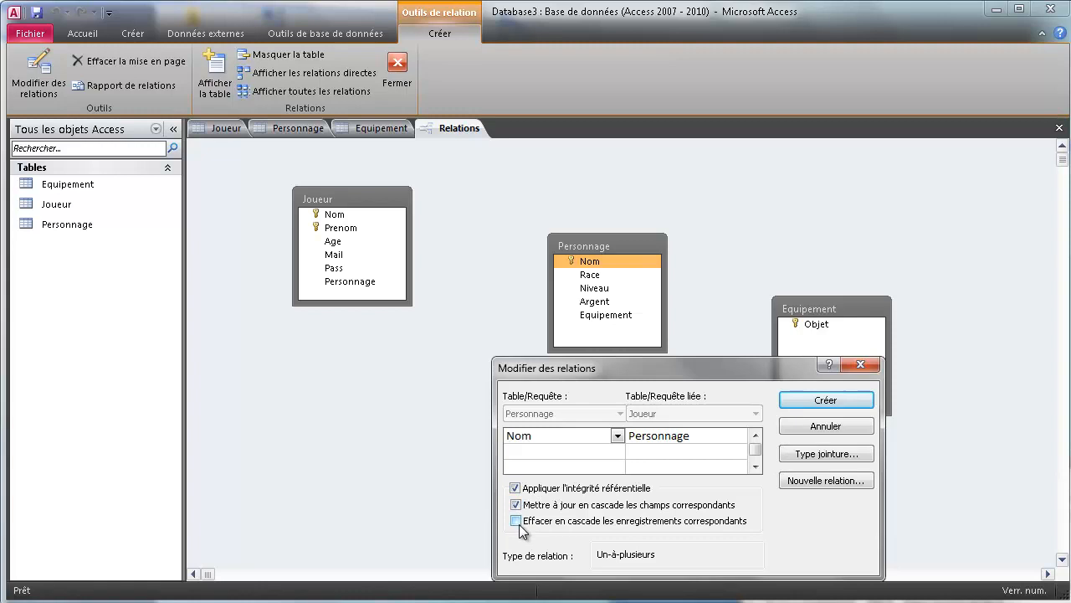
{"action": "left_click", "coordinate": [517, 520]}
{"action": "left_click", "coordinate": [823, 399]}
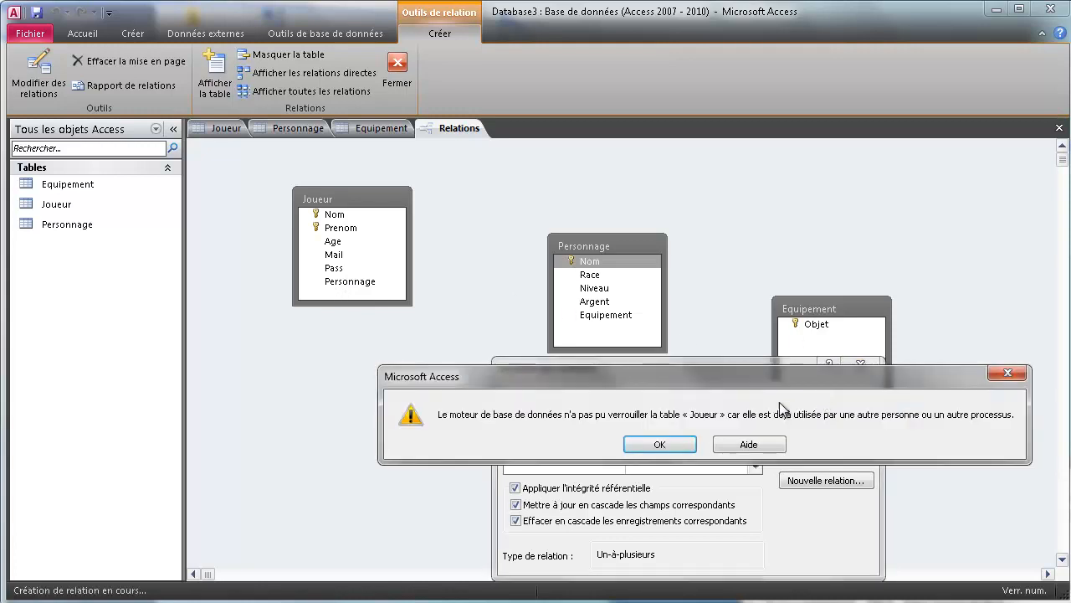
{"action": "left_click", "coordinate": [659, 446]}
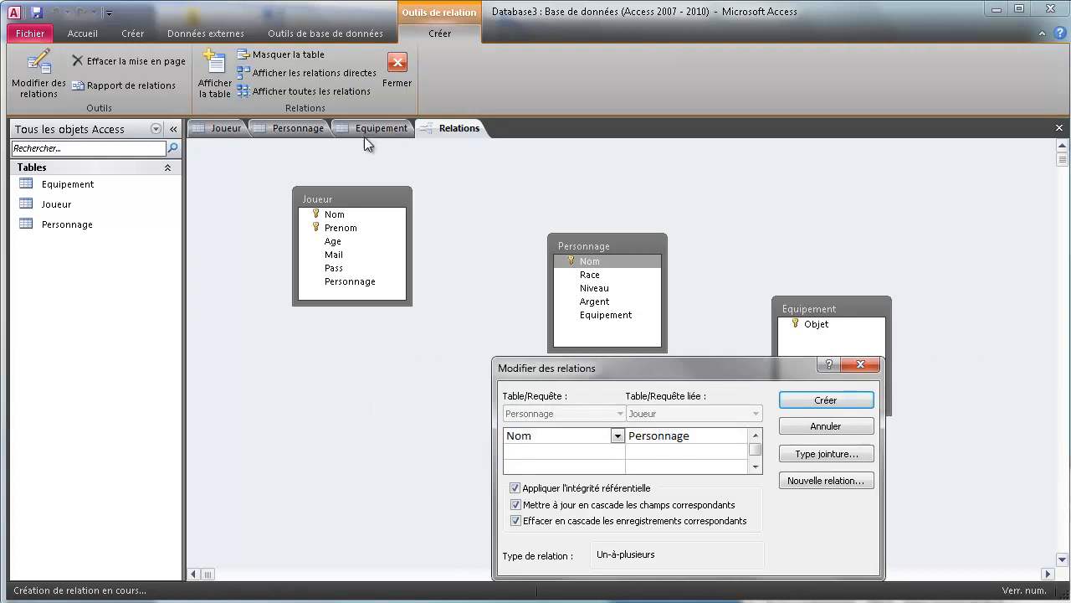
{"action": "left_click", "coordinate": [815, 429]}
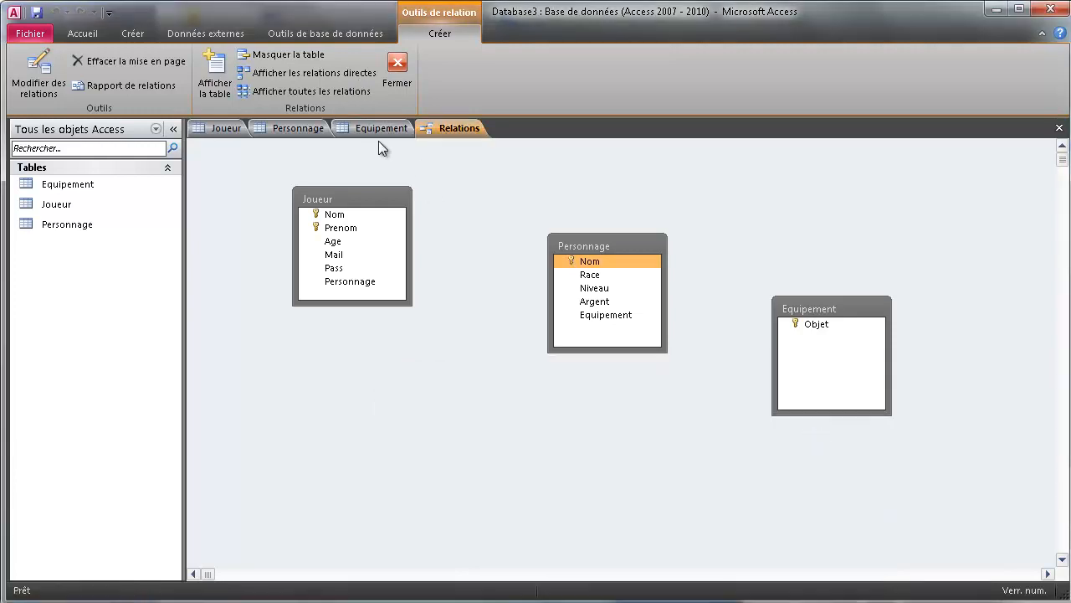
Close the Equipement, Personnage and Joueur datasheet tabs.
{"action": "right_click", "coordinate": [356, 130]}
{"action": "left_click", "coordinate": [360, 157]}
{"action": "right_click", "coordinate": [301, 128]}
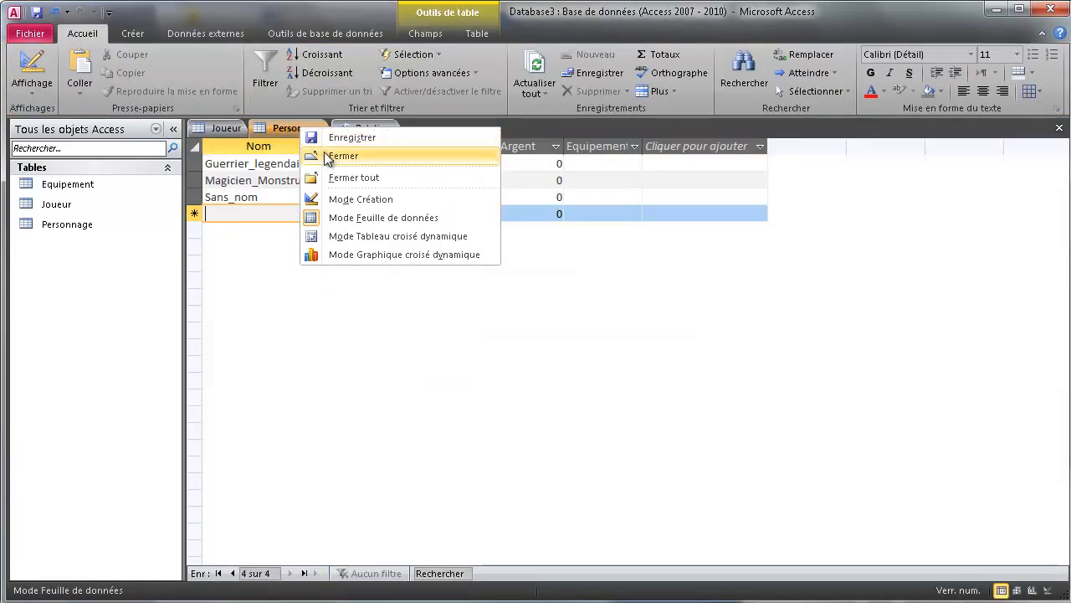
{"action": "left_click", "coordinate": [328, 156]}
{"action": "right_click", "coordinate": [229, 131]}
{"action": "left_click", "coordinate": [259, 158]}
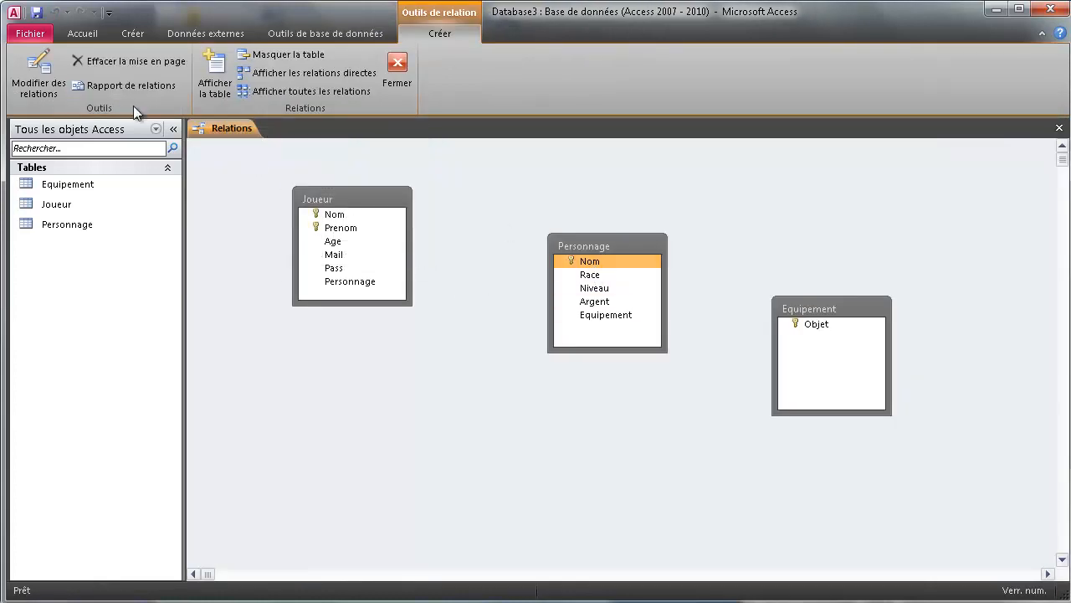
Link Personnage.Nom to Joueur.Personnage with referential integrity, cascade update and cascade delete.
{"action": "left_click_drag", "start_coordinate": [590, 262], "coordinate": [351, 282]}
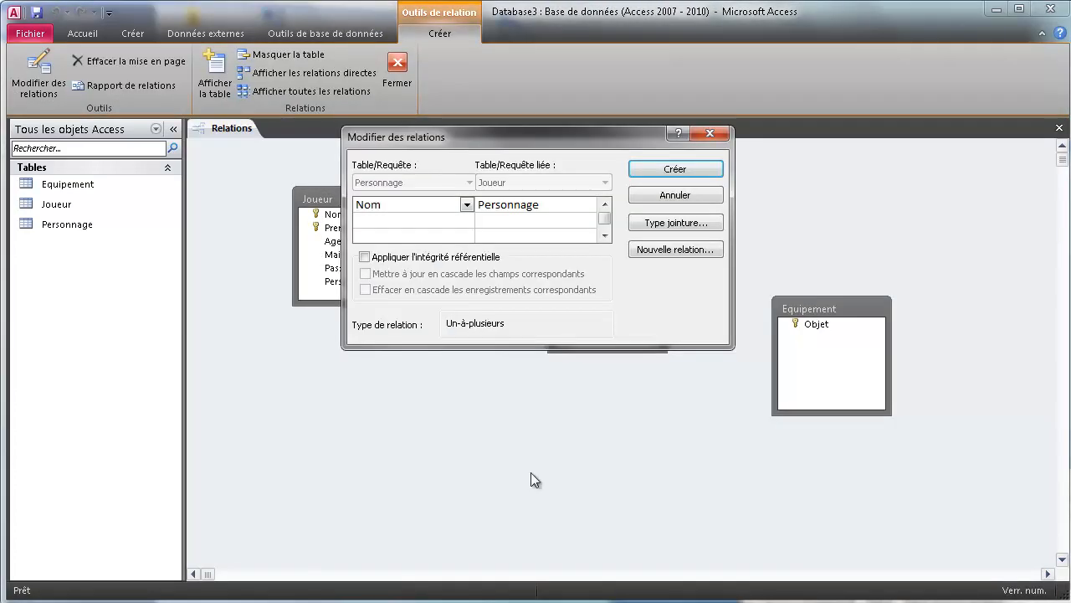
{"action": "left_click", "coordinate": [364, 257]}
{"action": "left_click", "coordinate": [365, 273]}
{"action": "left_click", "coordinate": [365, 289]}
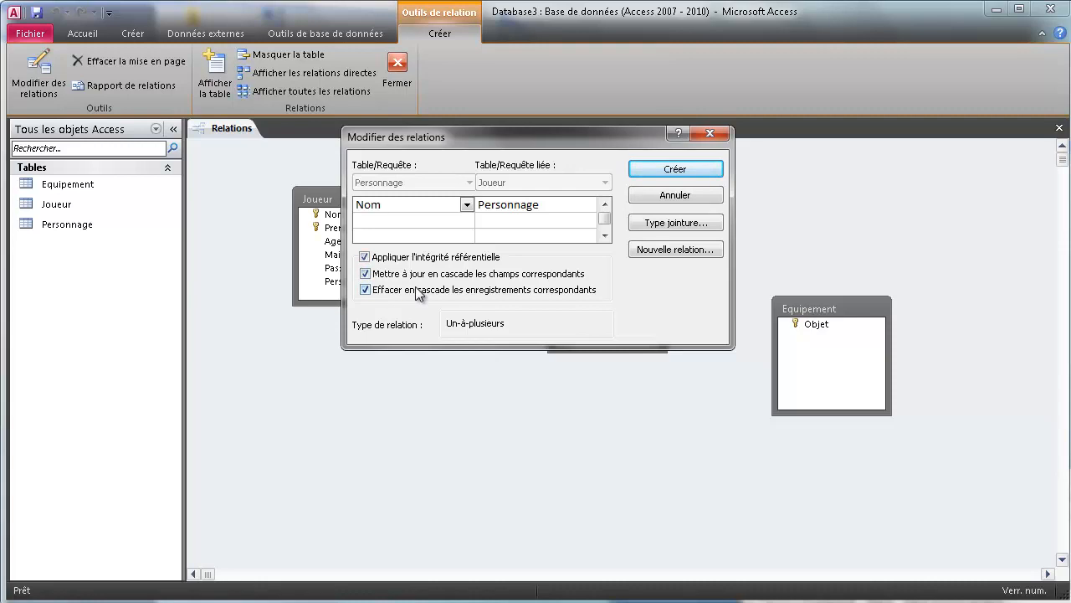
{"action": "left_click", "coordinate": [661, 182]}
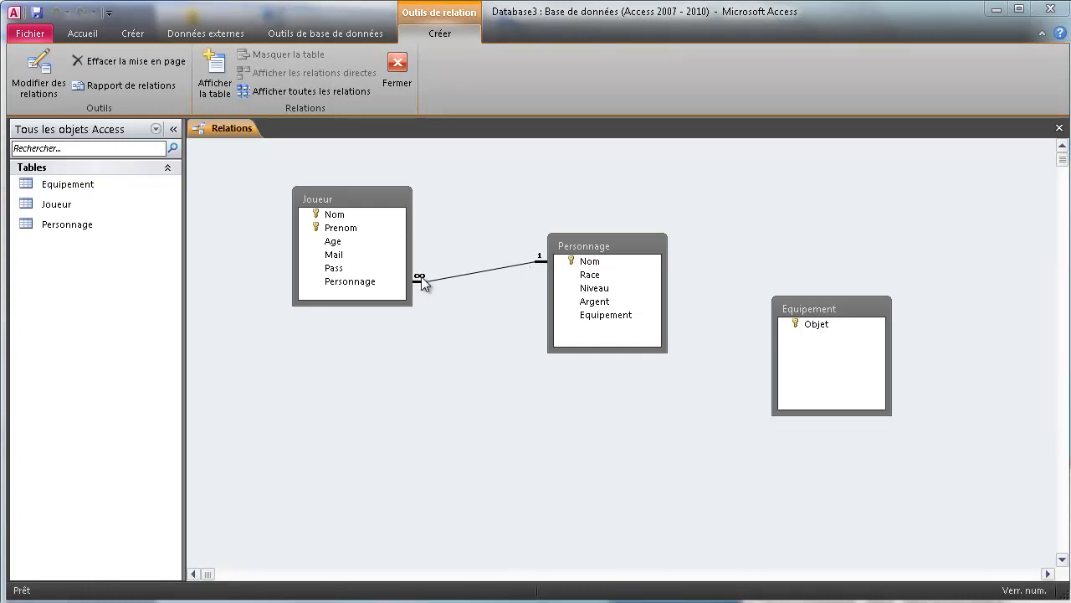
Delete the existing Joueur–Personnage relationship line.
{"action": "right_click", "coordinate": [476, 271]}
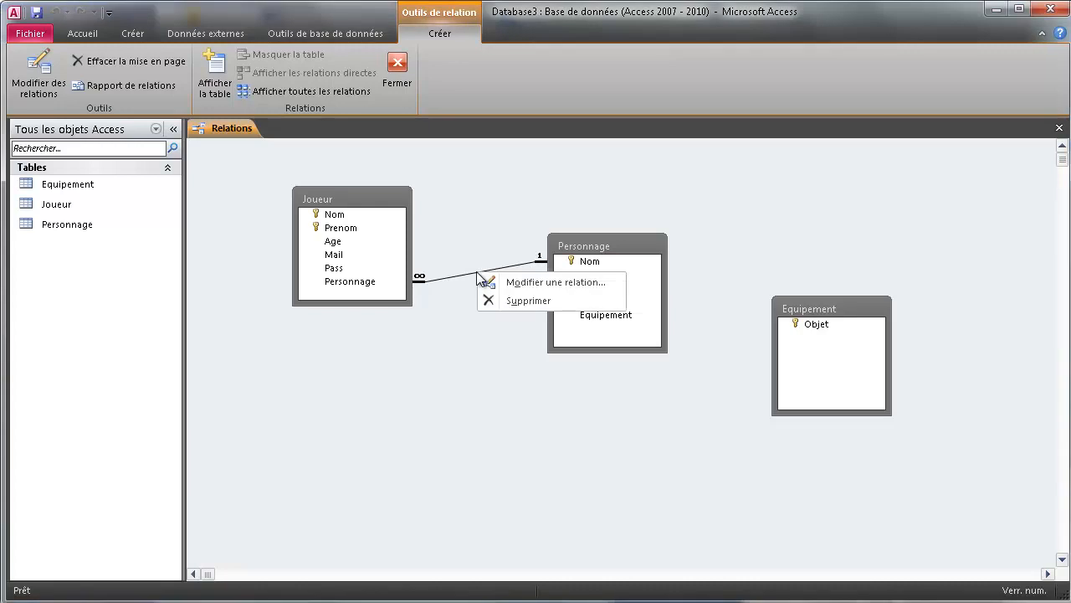
{"action": "left_click", "coordinate": [508, 301]}
{"action": "left_click", "coordinate": [639, 442]}
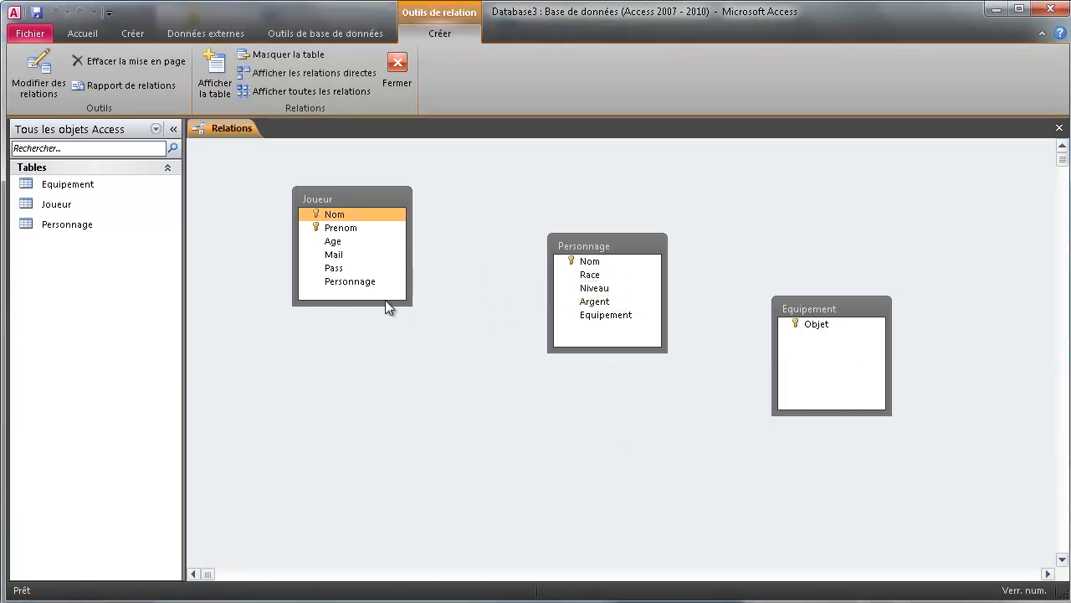
Recreate the Joueur.Personnage to Personnage.Nom link with integrity and both cascades.
{"action": "left_click_drag", "start_coordinate": [370, 284], "coordinate": [581, 261]}
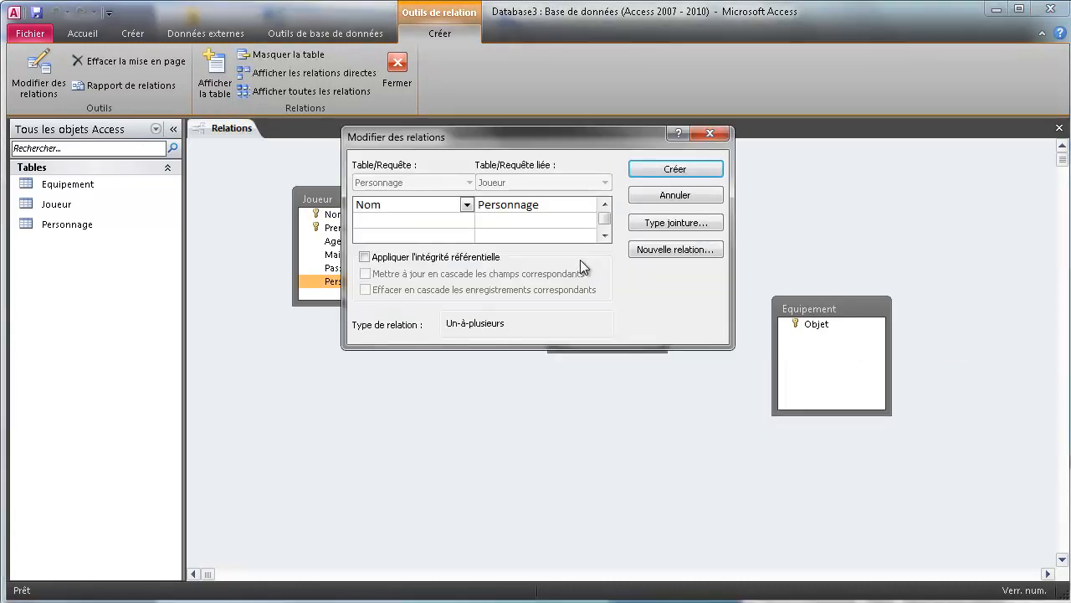
{"action": "left_click", "coordinate": [364, 257]}
{"action": "left_click", "coordinate": [365, 274]}
{"action": "left_click", "coordinate": [365, 289]}
{"action": "left_click", "coordinate": [672, 171]}
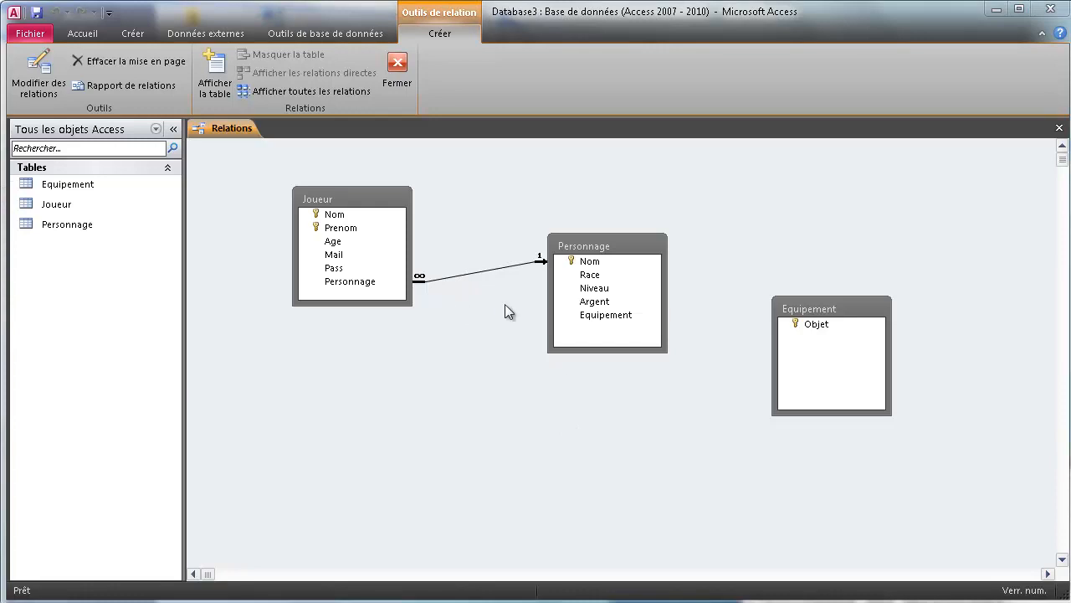
{"action": "left_click", "coordinate": [609, 315]}
{"action": "left_click", "coordinate": [477, 320]}
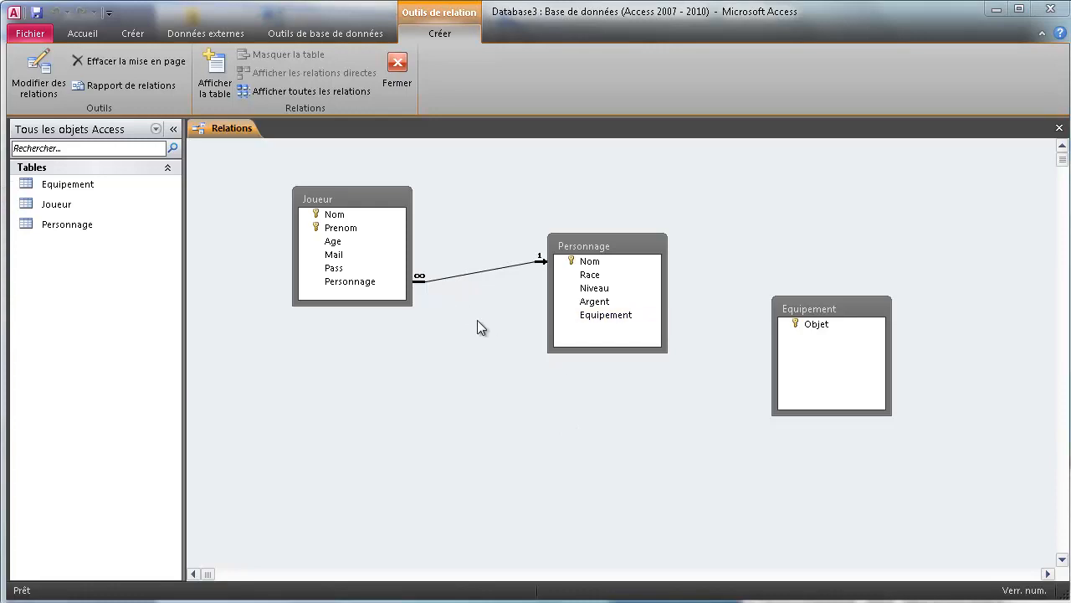
Link Personnage.Equipement to Equipement.Objet with referential integrity and cascades, which fails with an error.
{"action": "left_click", "coordinate": [659, 314]}
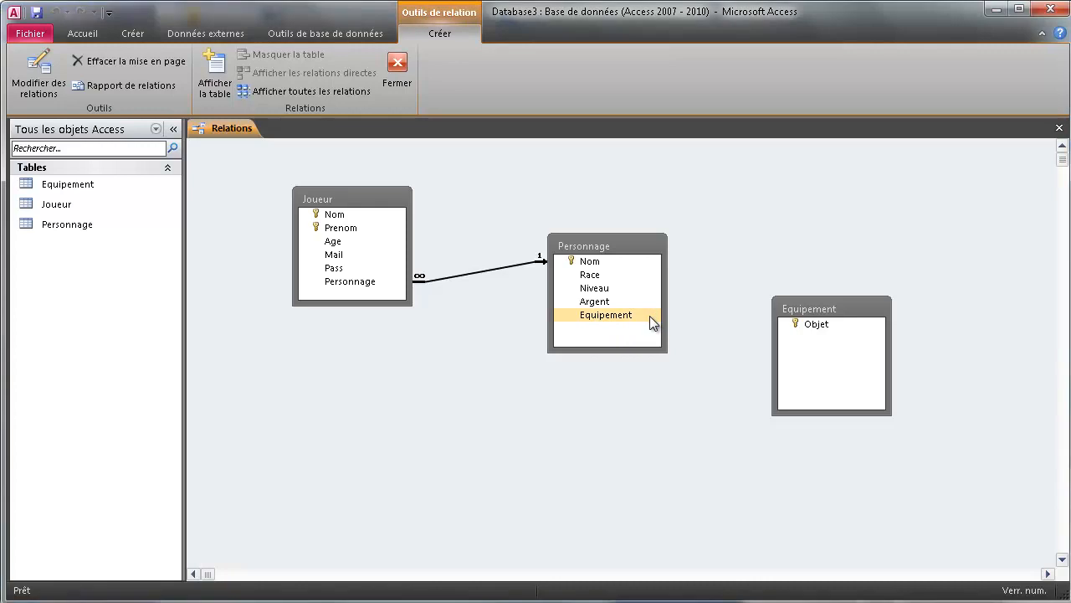
{"action": "left_click_drag", "start_coordinate": [650, 315], "coordinate": [809, 325]}
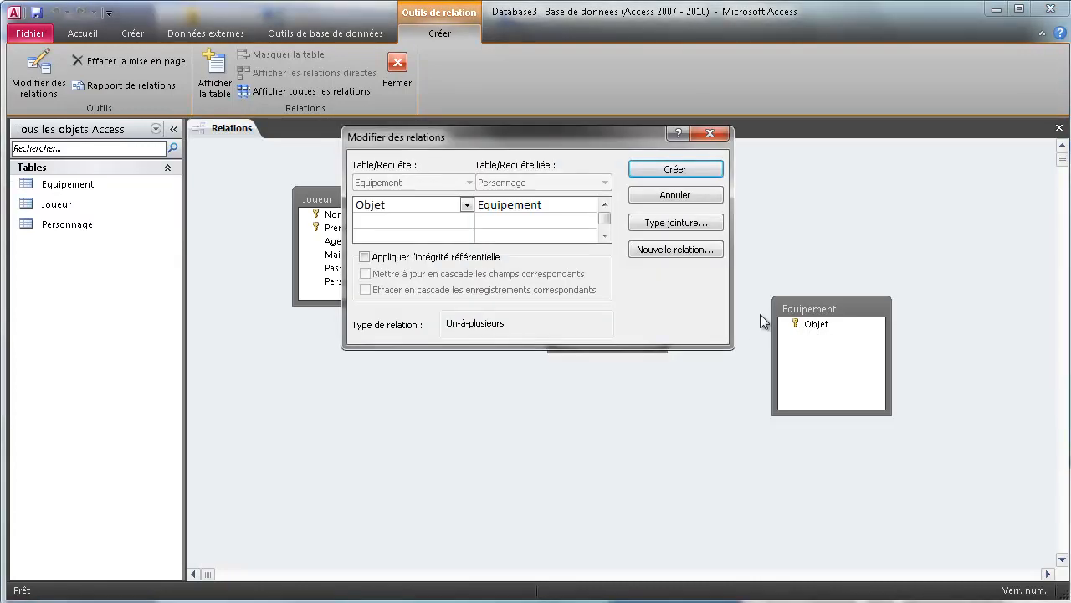
{"action": "left_click", "coordinate": [365, 256]}
{"action": "left_click", "coordinate": [365, 274]}
{"action": "left_click", "coordinate": [364, 290]}
{"action": "left_click", "coordinate": [679, 176]}
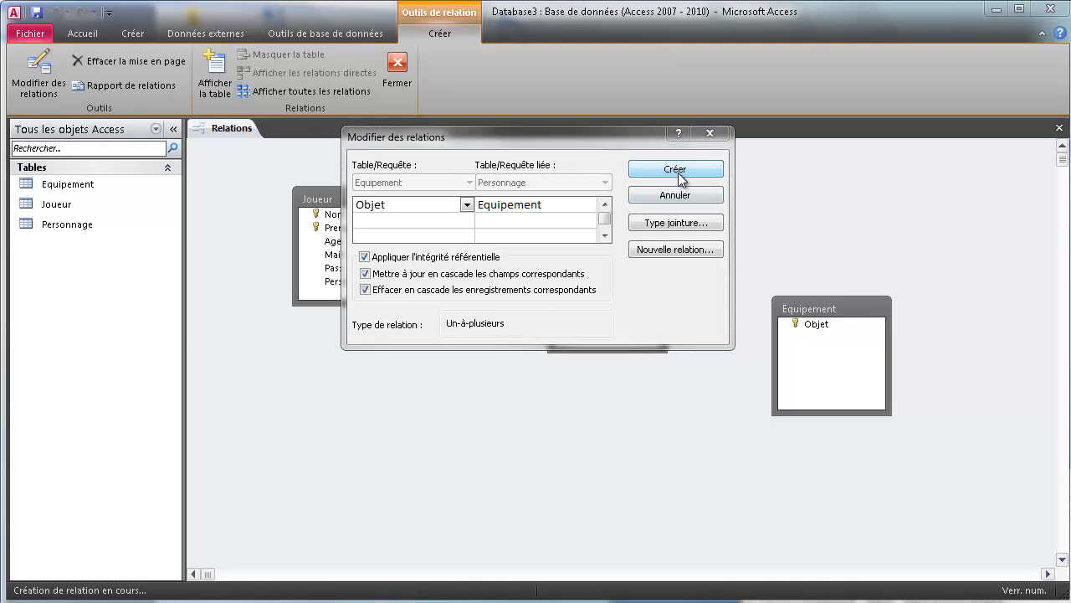
{"action": "left_click", "coordinate": [712, 474]}
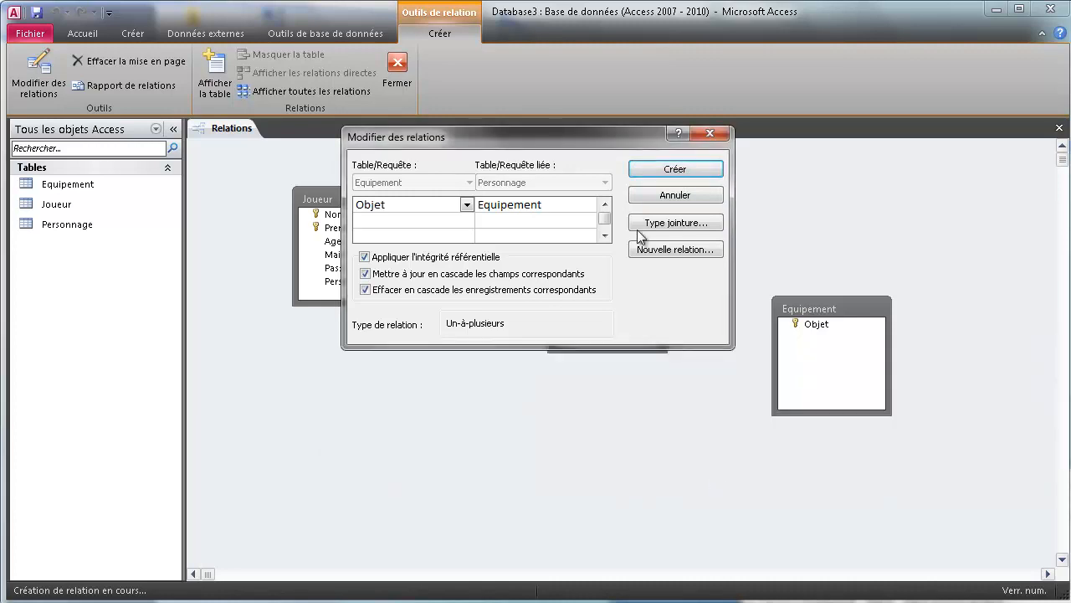
Create the Personnage–Equipement link with referential integrity left unchecked.
{"action": "left_click", "coordinate": [364, 258]}
{"action": "left_click", "coordinate": [364, 258]}
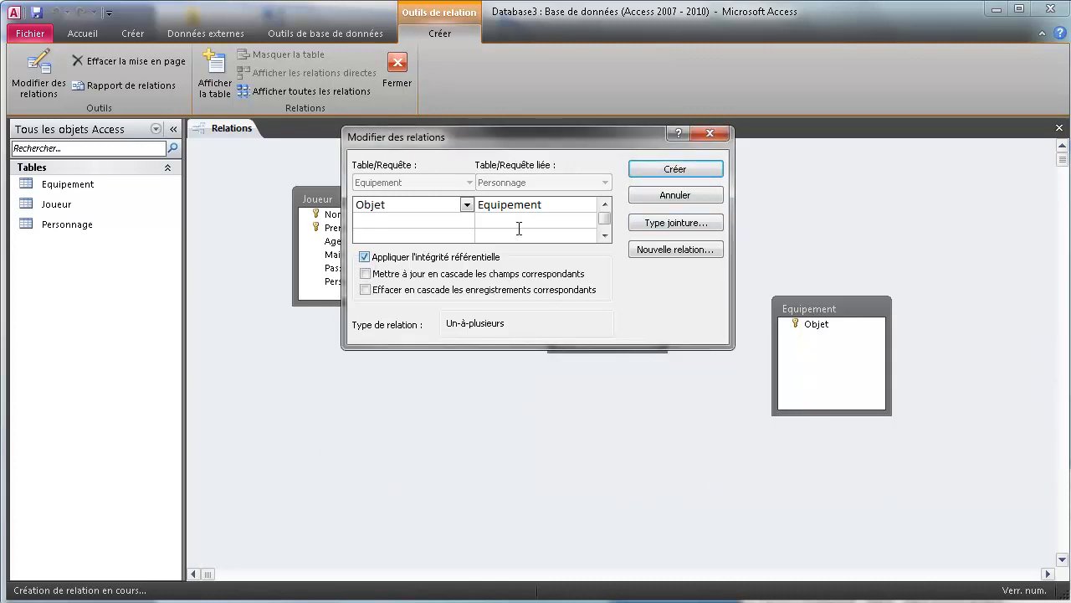
{"action": "left_click", "coordinate": [670, 168]}
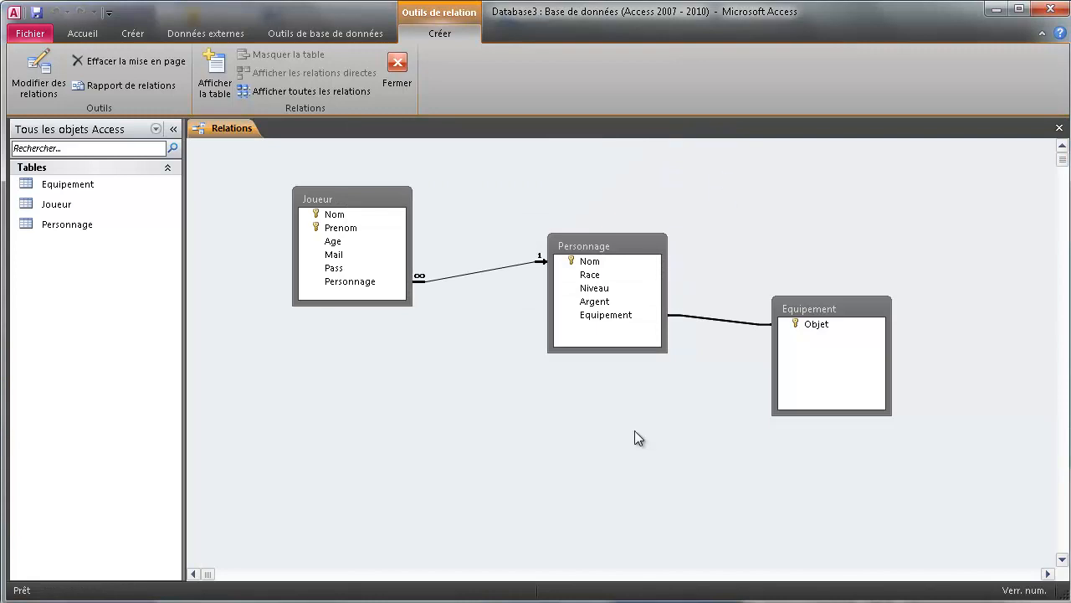
{"action": "left_click", "coordinate": [508, 473]}
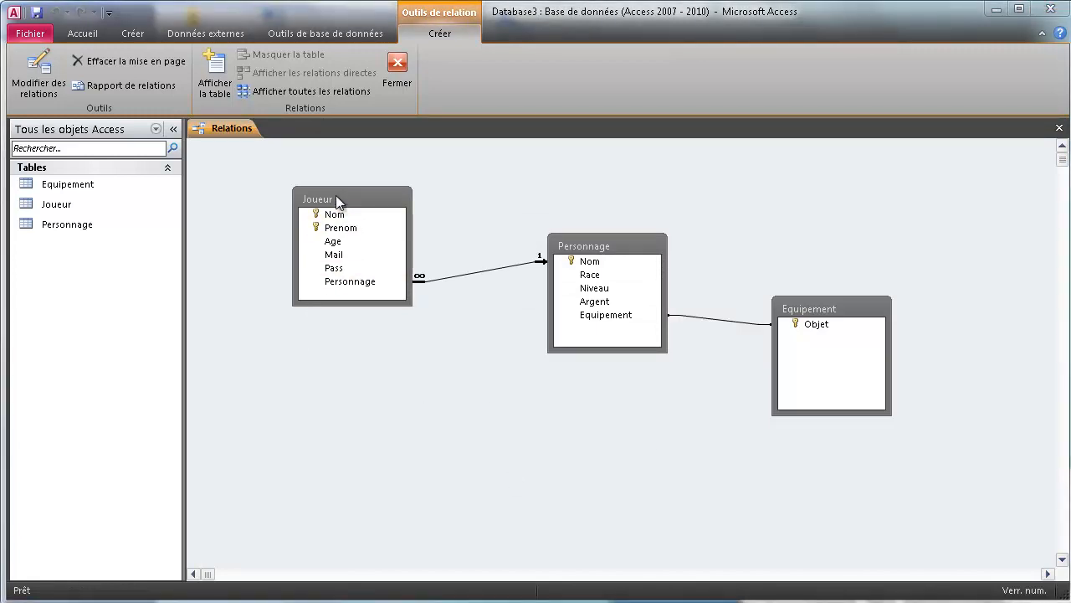
Move Joueur to the top-left, Personnage lower-centre and Equipement to the upper-right.
{"action": "left_click_drag", "start_coordinate": [336, 195], "coordinate": [258, 171]}
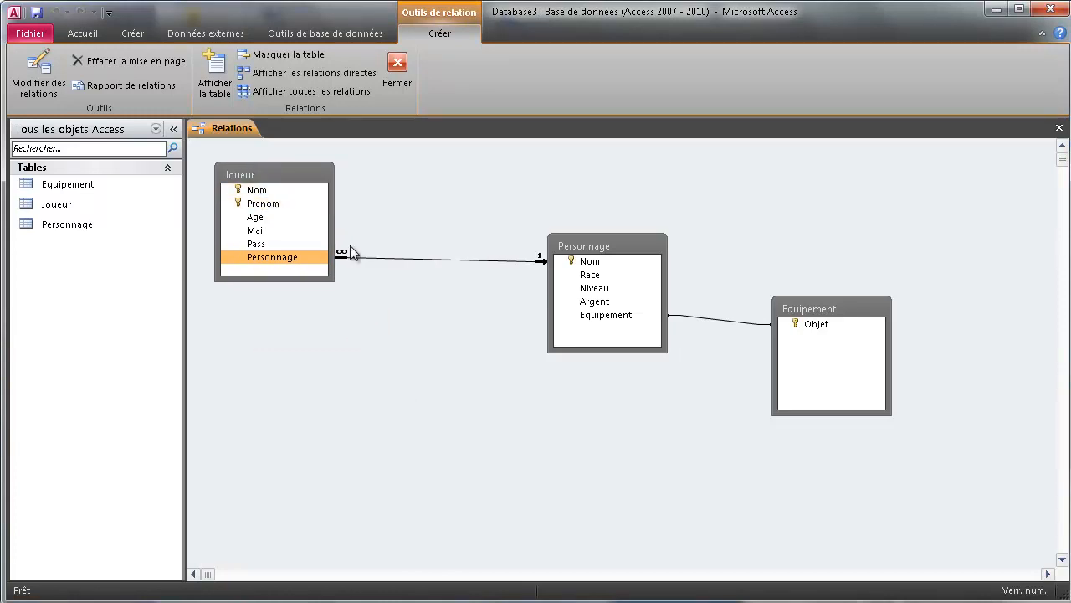
{"action": "left_click_drag", "start_coordinate": [577, 245], "coordinate": [492, 323]}
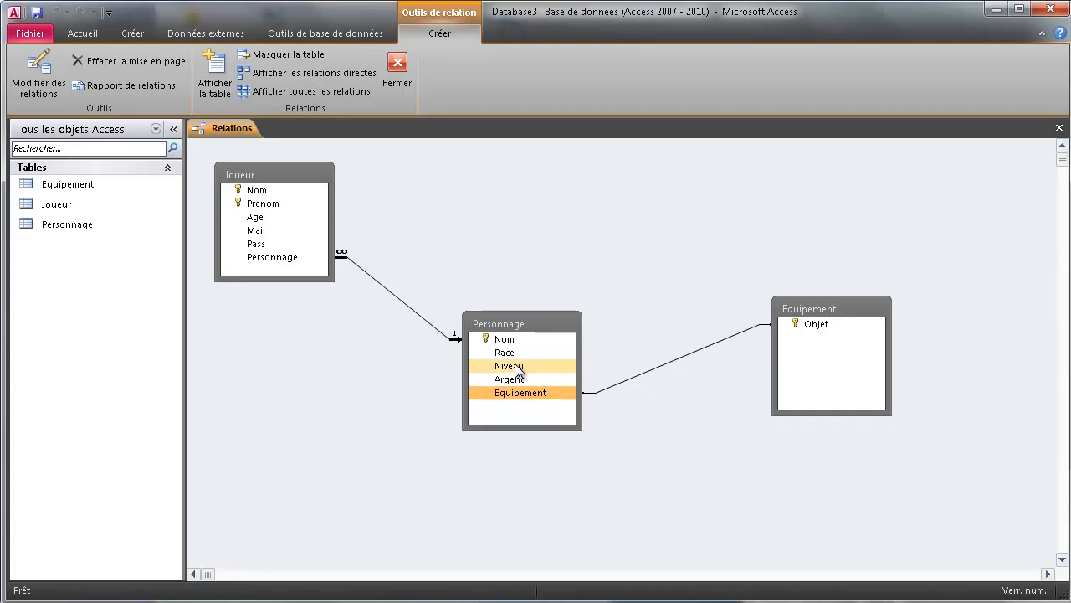
{"action": "left_click_drag", "start_coordinate": [813, 316], "coordinate": [764, 178]}
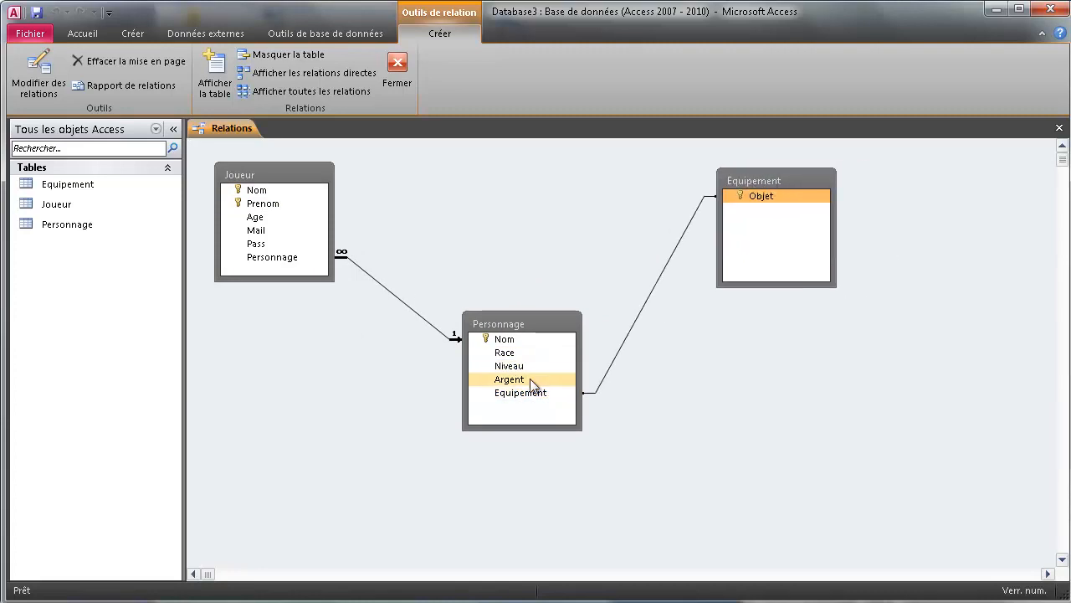
{"action": "mouse_move", "coordinate": [516, 318]}
{"action": "left_mouse_down"}
{"action": "mouse_move", "coordinate": [487, 257]}
{"action": "mouse_move", "coordinate": [470, 250]}
{"action": "mouse_move", "coordinate": [481, 350]}
{"action": "mouse_move", "coordinate": [508, 288]}
{"action": "left_mouse_up"}
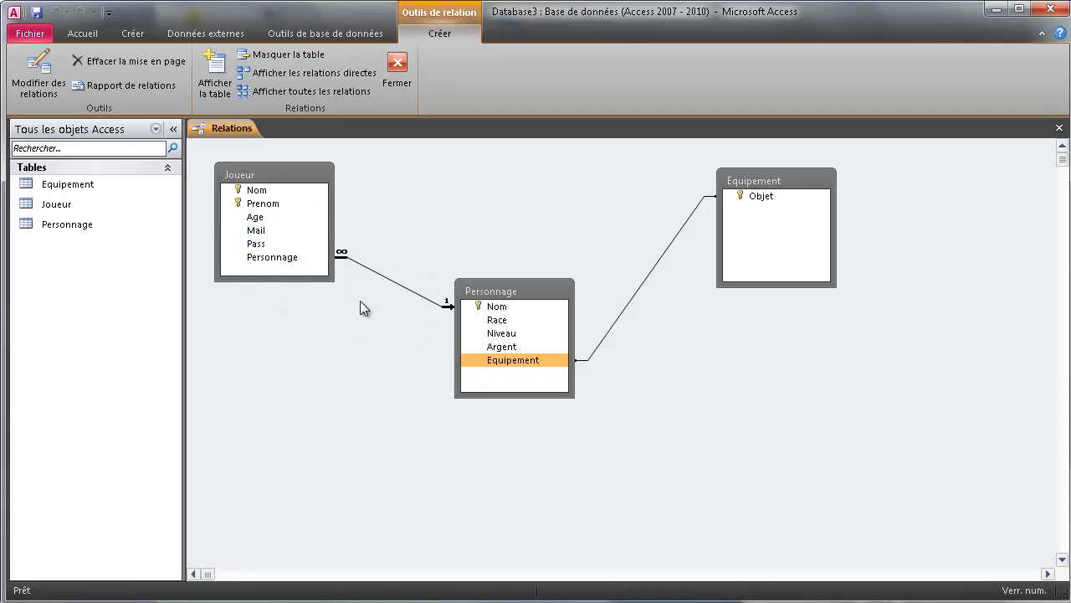
Point out the linked fields: Joueur.Personnage to Personnage.Nom, and Equipement.Objet to Personnage.Equipement.
{"action": "left_click", "coordinate": [286, 259]}
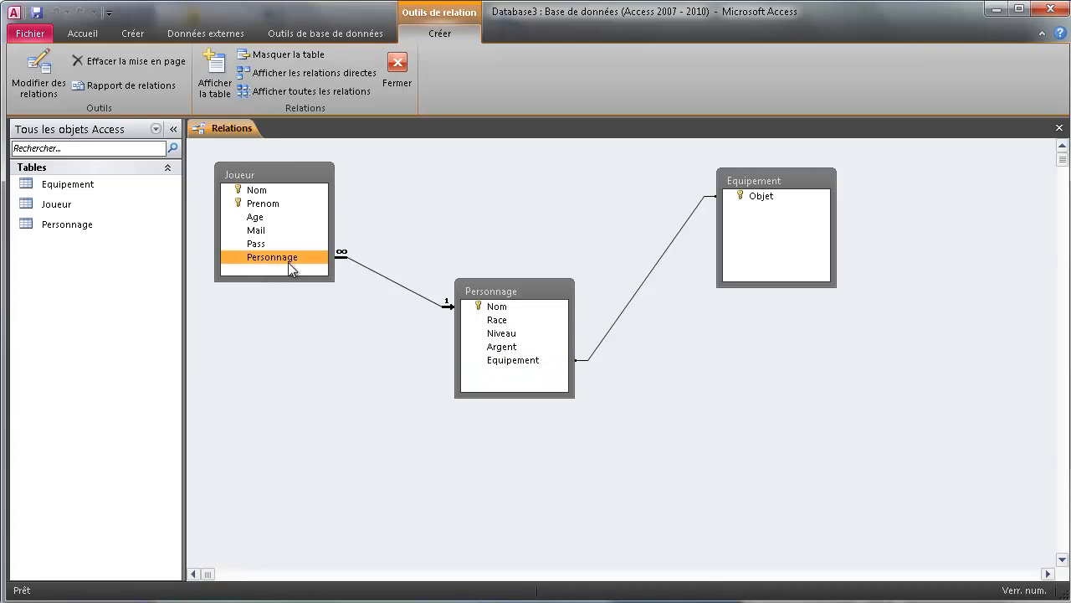
{"action": "left_click", "coordinate": [495, 306]}
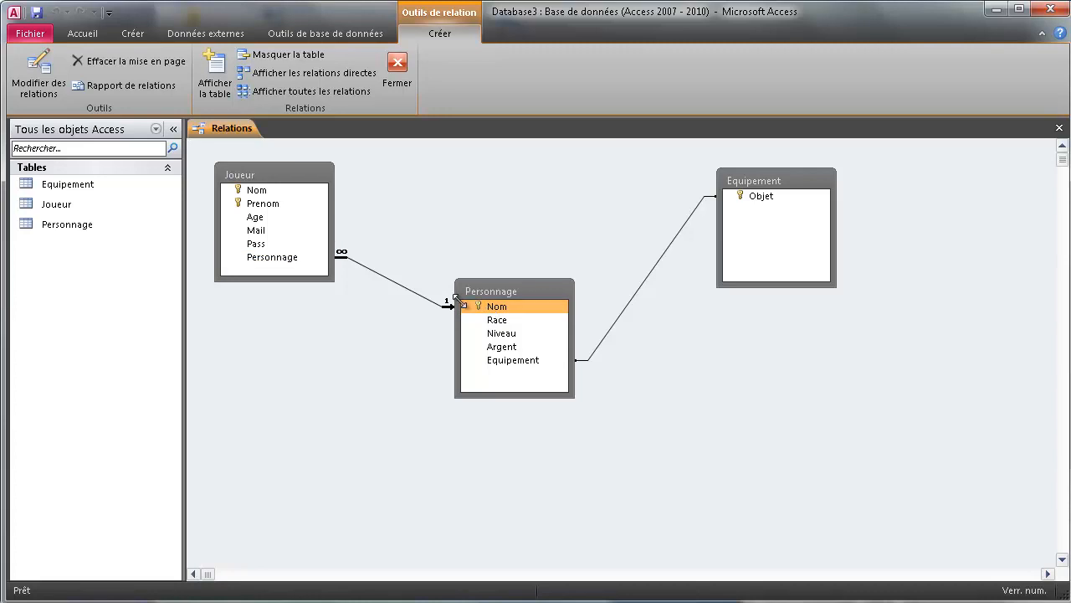
{"action": "left_click", "coordinate": [278, 257]}
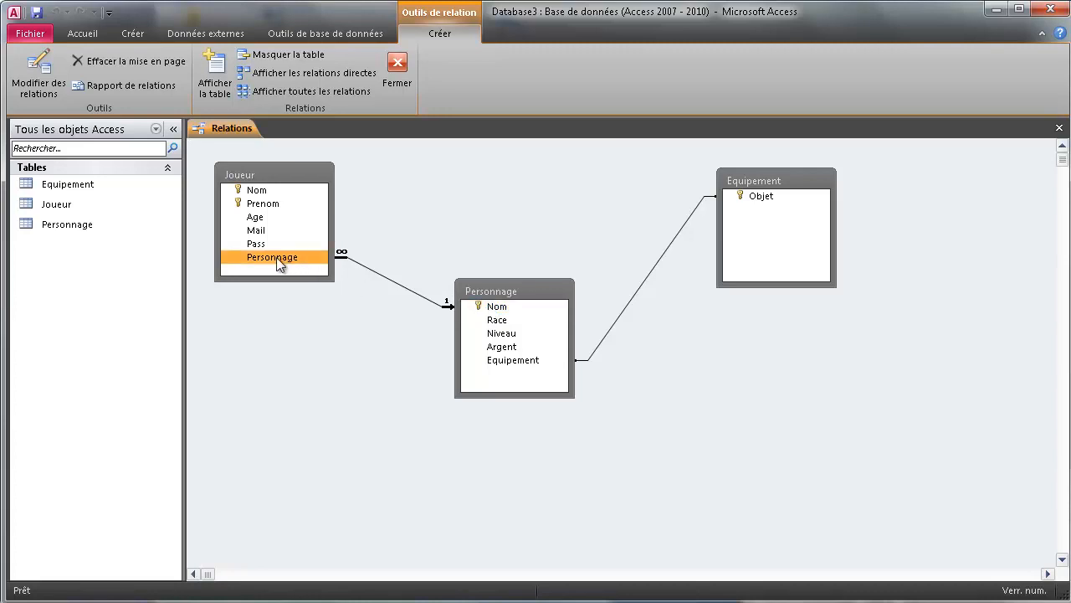
{"action": "left_click", "coordinate": [497, 308]}
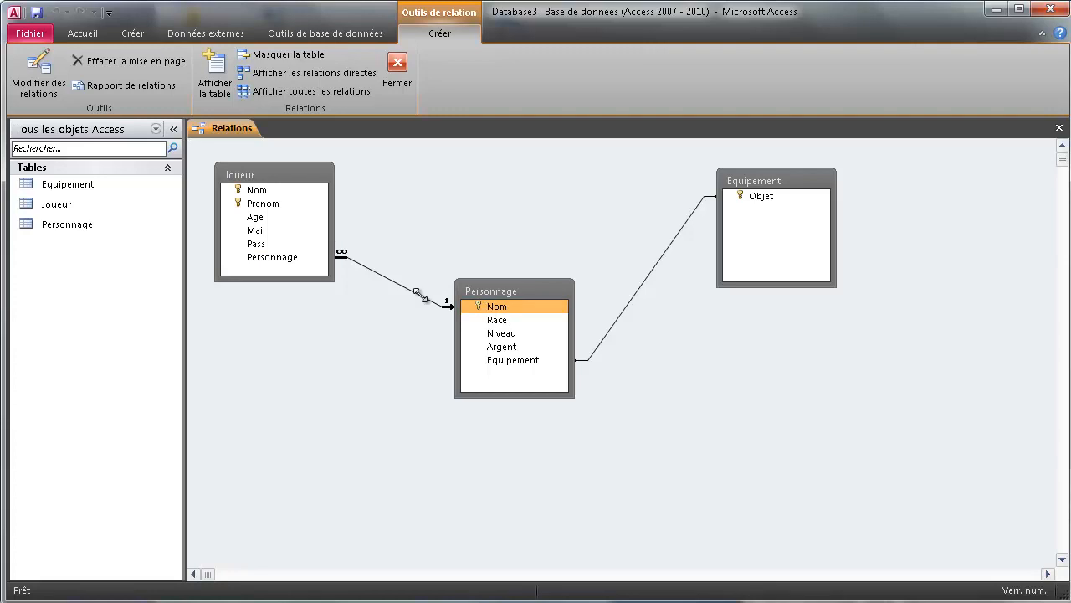
{"action": "left_click", "coordinate": [296, 260]}
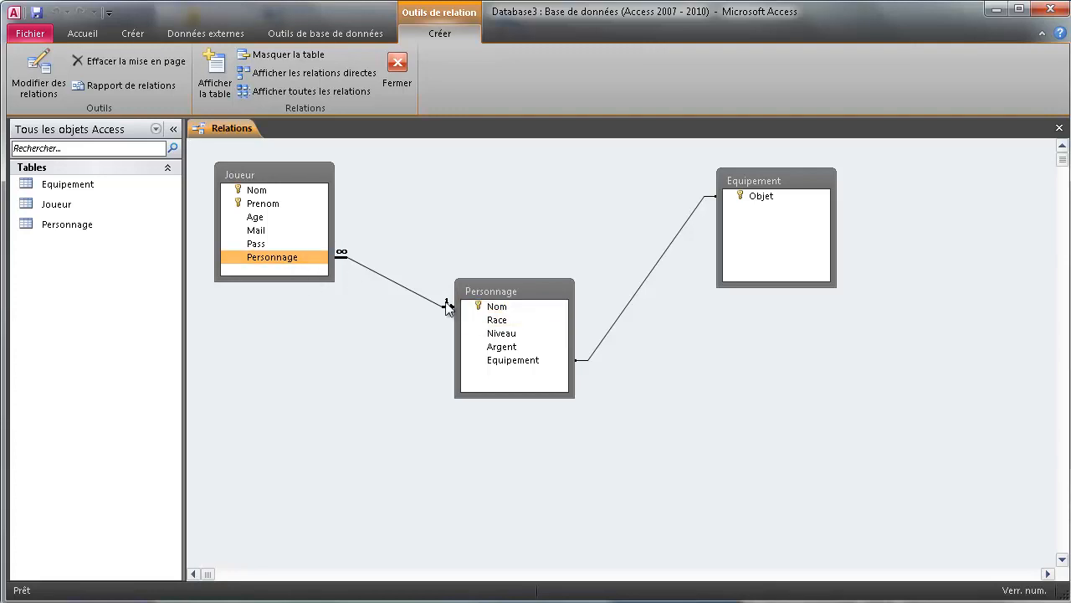
{"action": "left_click", "coordinate": [495, 309]}
{"action": "left_click", "coordinate": [309, 259]}
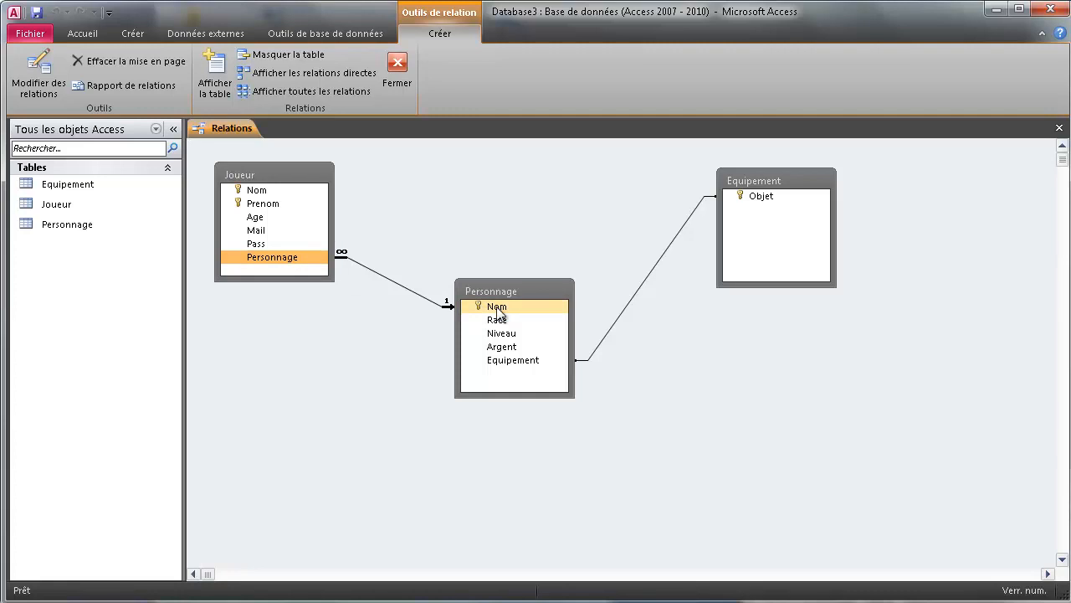
{"action": "left_click", "coordinate": [497, 308]}
{"action": "left_click", "coordinate": [310, 254]}
{"action": "left_click", "coordinate": [760, 197]}
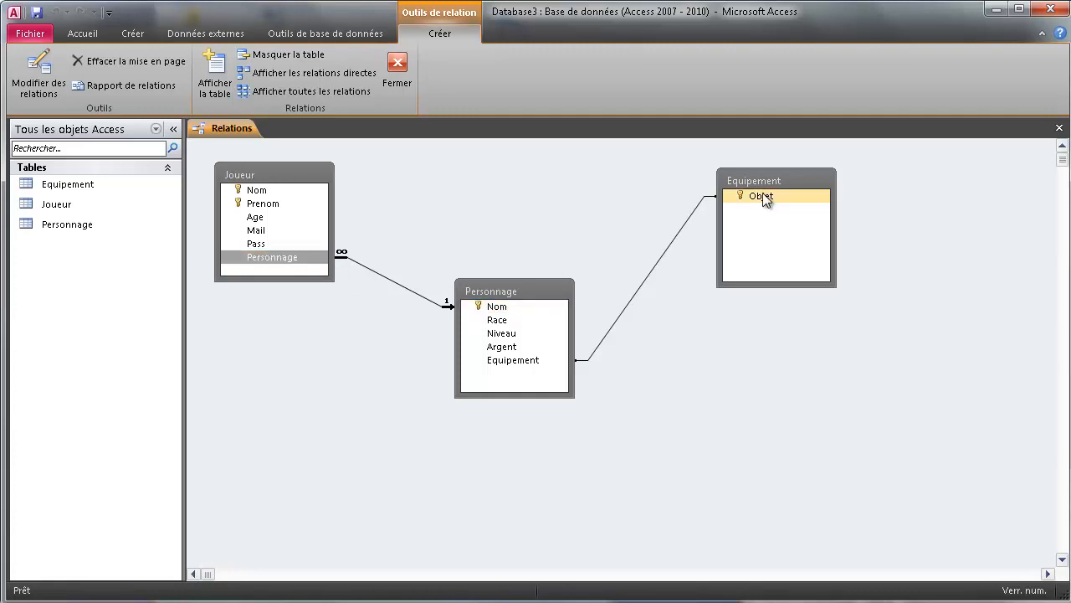
{"action": "left_click", "coordinate": [519, 360]}
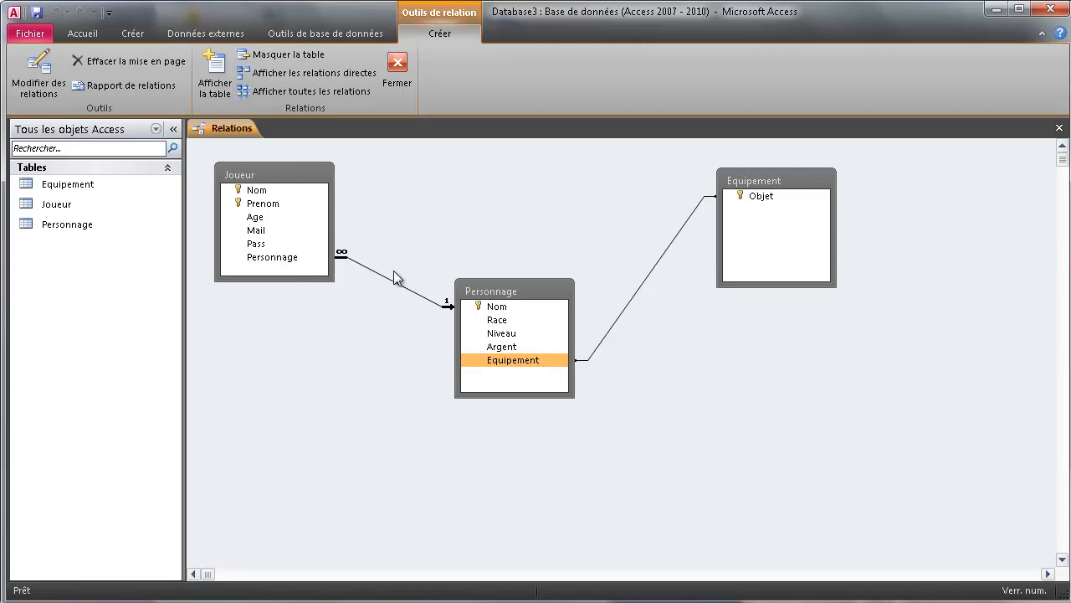
Close the Relations window, saving the layout changes.
{"action": "right_click", "coordinate": [211, 127]}
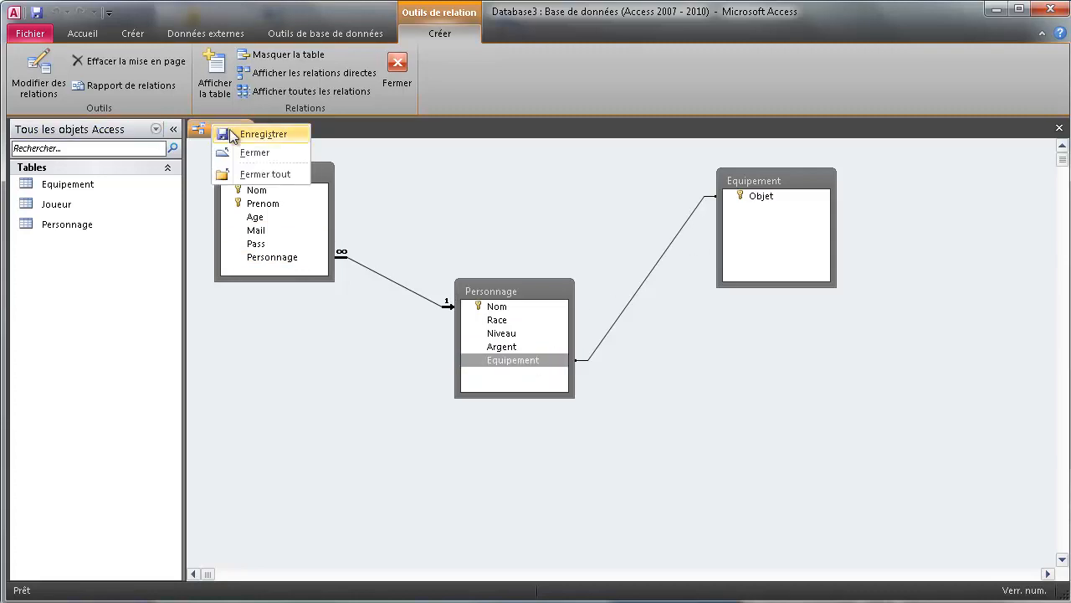
{"action": "left_click", "coordinate": [249, 153]}
{"action": "left_click", "coordinate": [638, 441]}
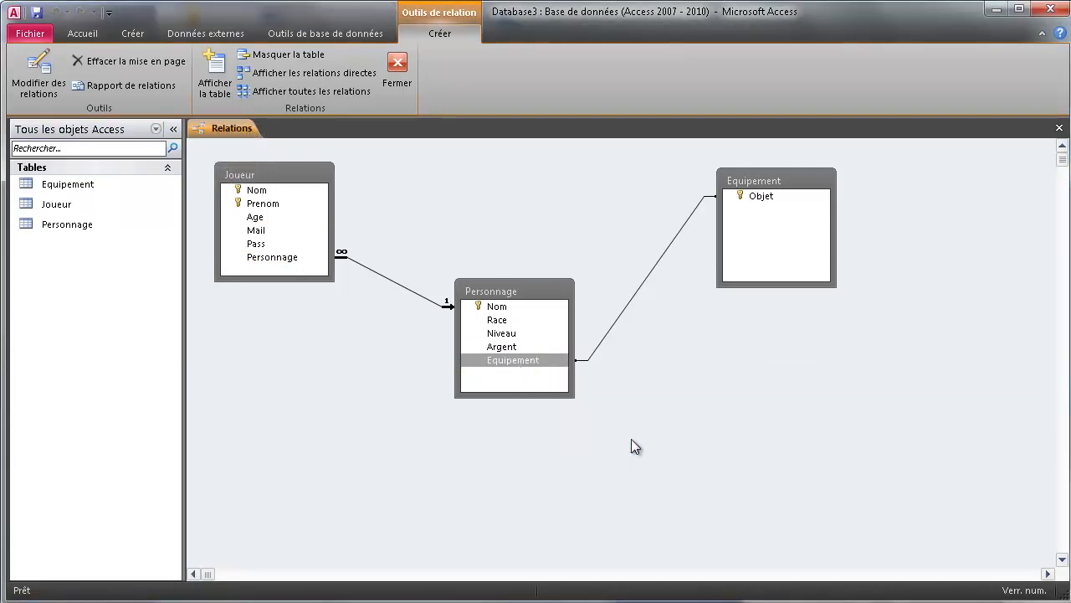
Open the Equipement, Joueur and Personnage tables in datasheet view.
{"action": "double_click", "coordinate": [69, 183]}
{"action": "double_click", "coordinate": [63, 204]}
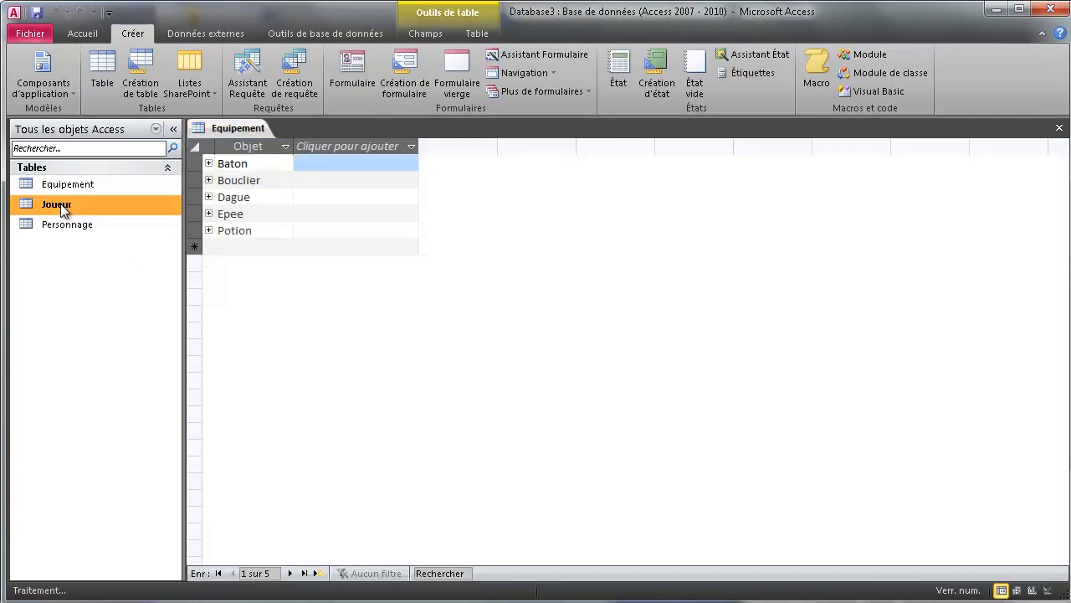
{"action": "double_click", "coordinate": [72, 226]}
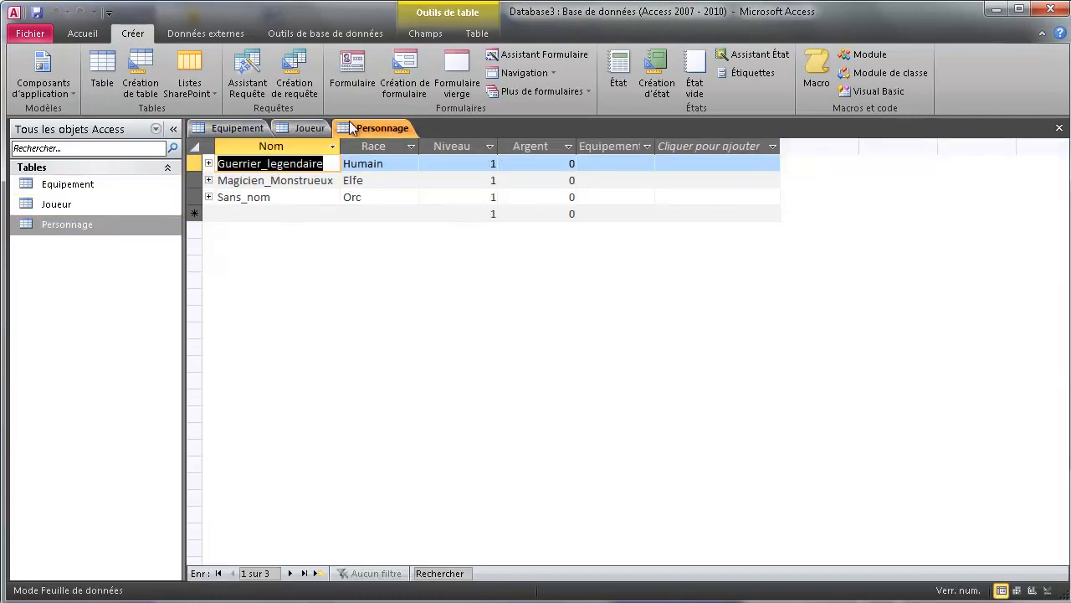